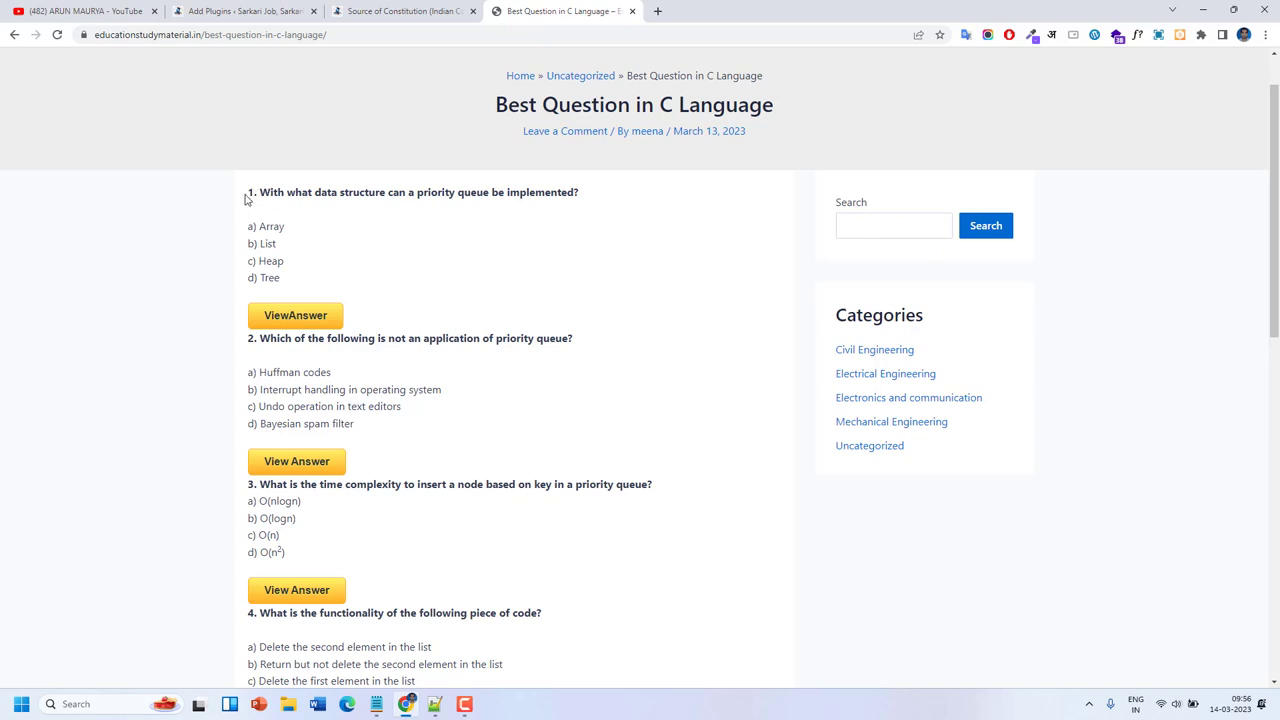
Examine question 1 on the C Language quiz page, revealing and hiding its answer.
{"action": "left_click_drag", "start_coordinate": [295, 192], "coordinate": [348, 192]}
{"action": "left_click_drag", "start_coordinate": [261, 226], "coordinate": [281, 260]}
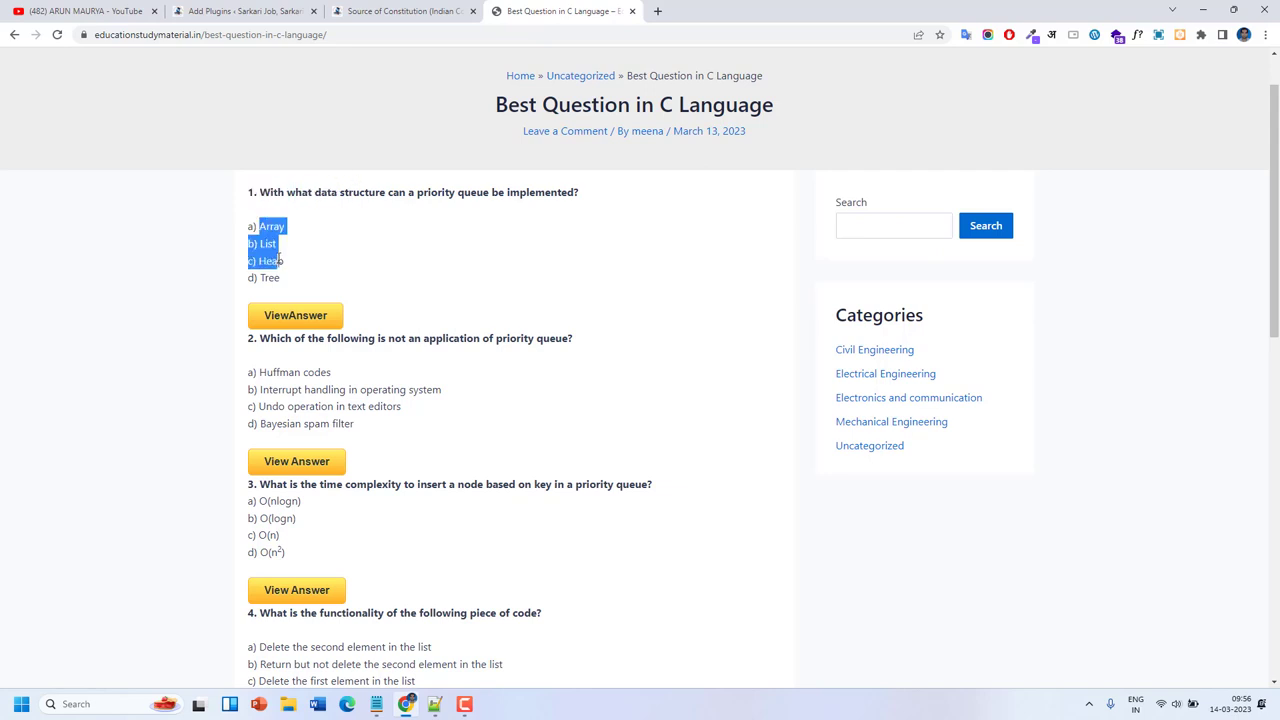
{"action": "left_click", "coordinate": [291, 325]}
{"action": "left_click", "coordinate": [291, 327]}
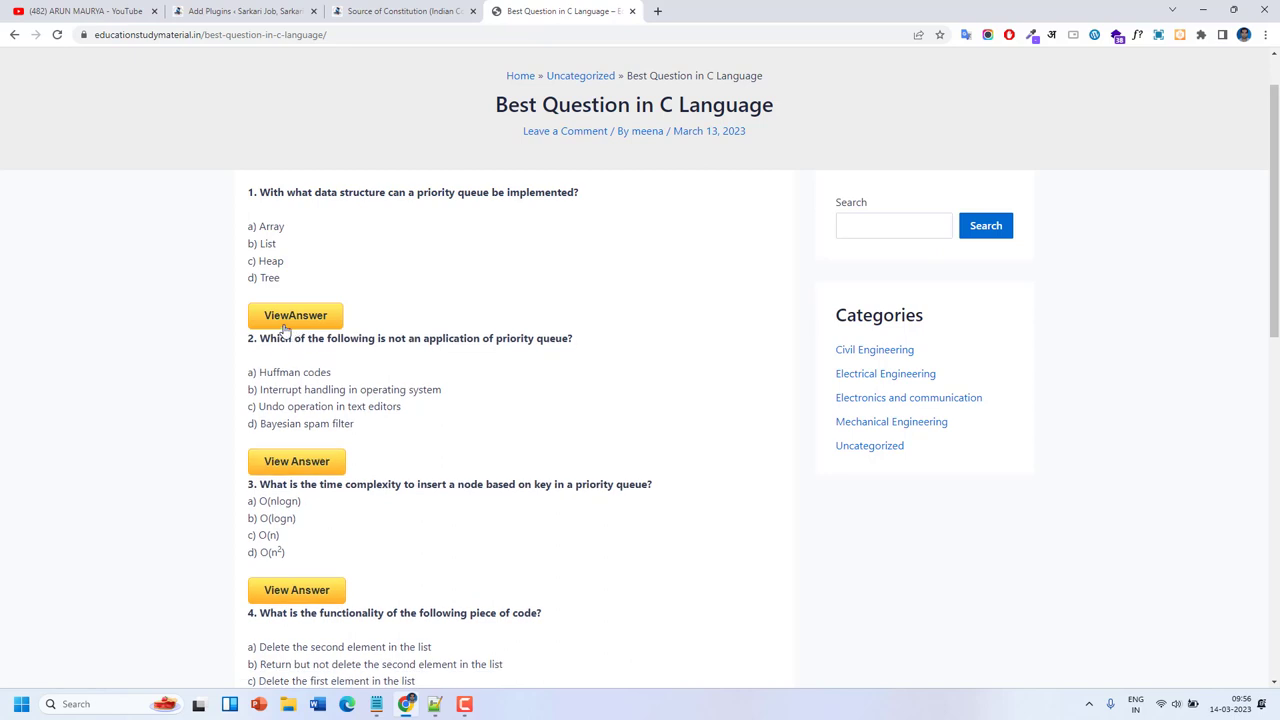
{"action": "left_click", "coordinate": [292, 318]}
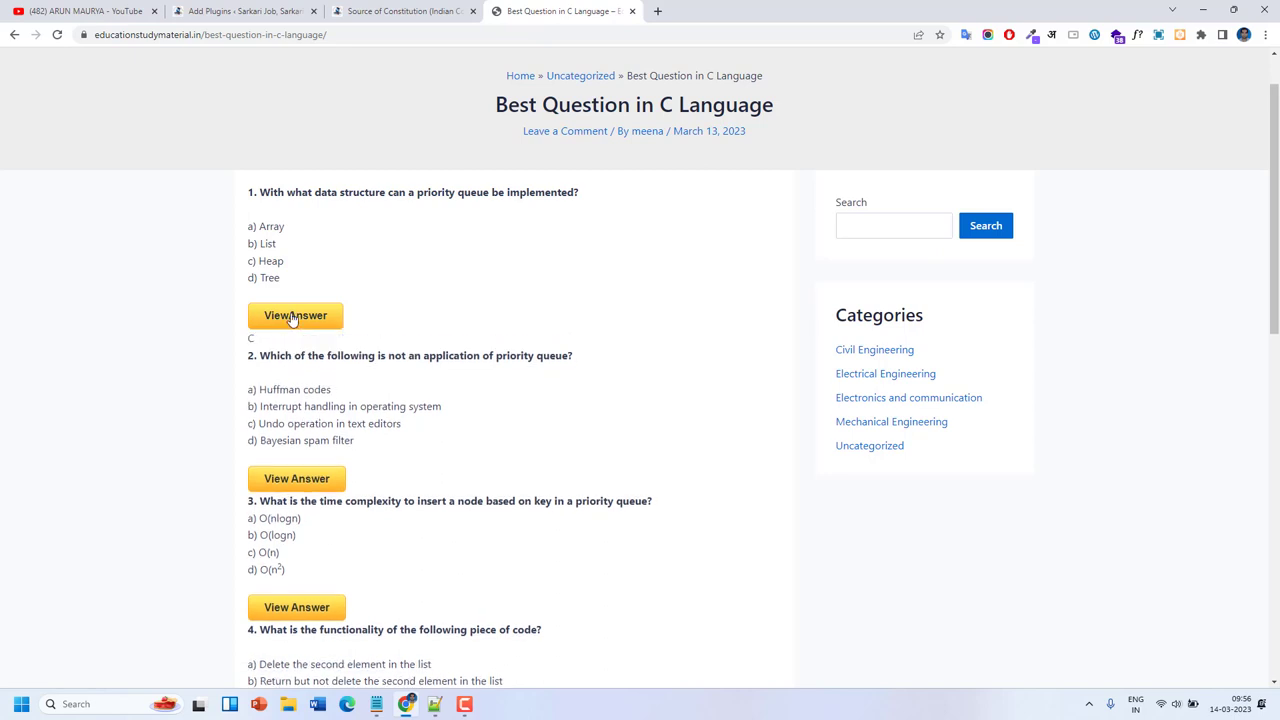
{"action": "left_click", "coordinate": [292, 318]}
{"action": "left_click", "coordinate": [291, 322]}
{"action": "left_click", "coordinate": [291, 326]}
Reveal question 3's answer and explanation, hide them again, and look over the other questions.
{"action": "scroll", "coordinate": [291, 327], "scroll_direction": "down", "scroll_amount": 2}
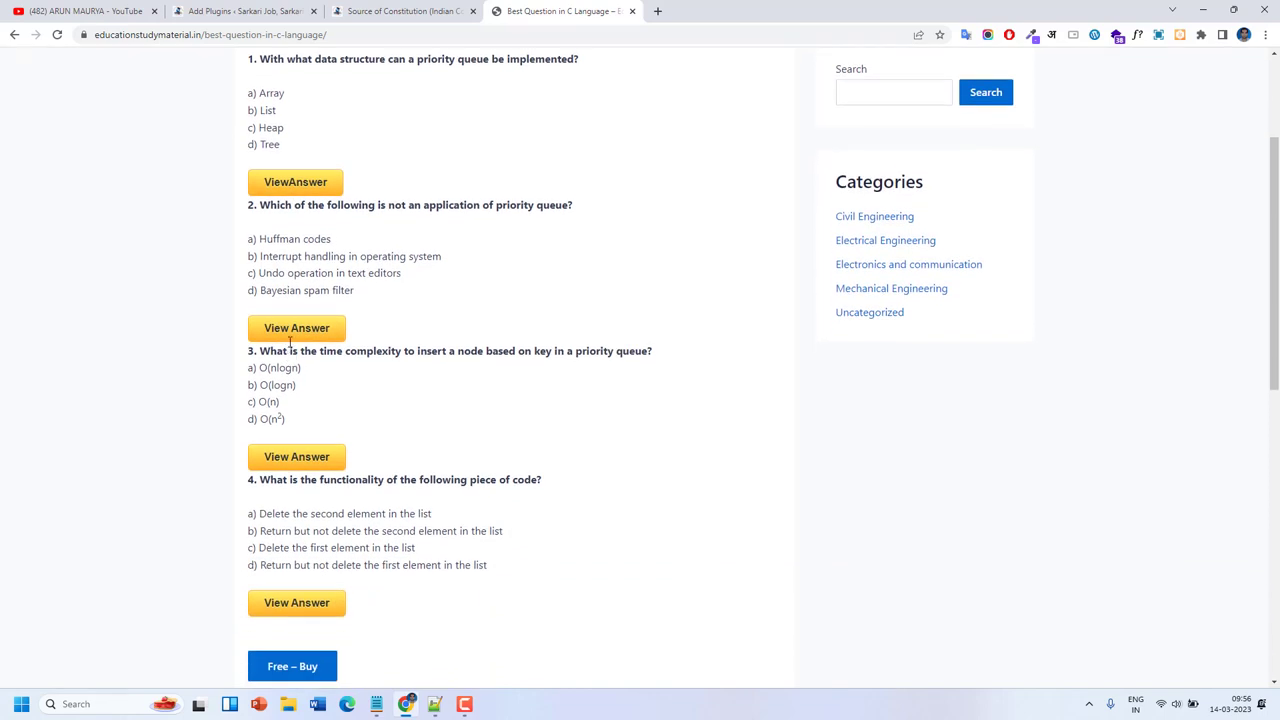
{"action": "left_click", "coordinate": [291, 335]}
{"action": "left_click", "coordinate": [291, 341]}
{"action": "left_click", "coordinate": [293, 458]}
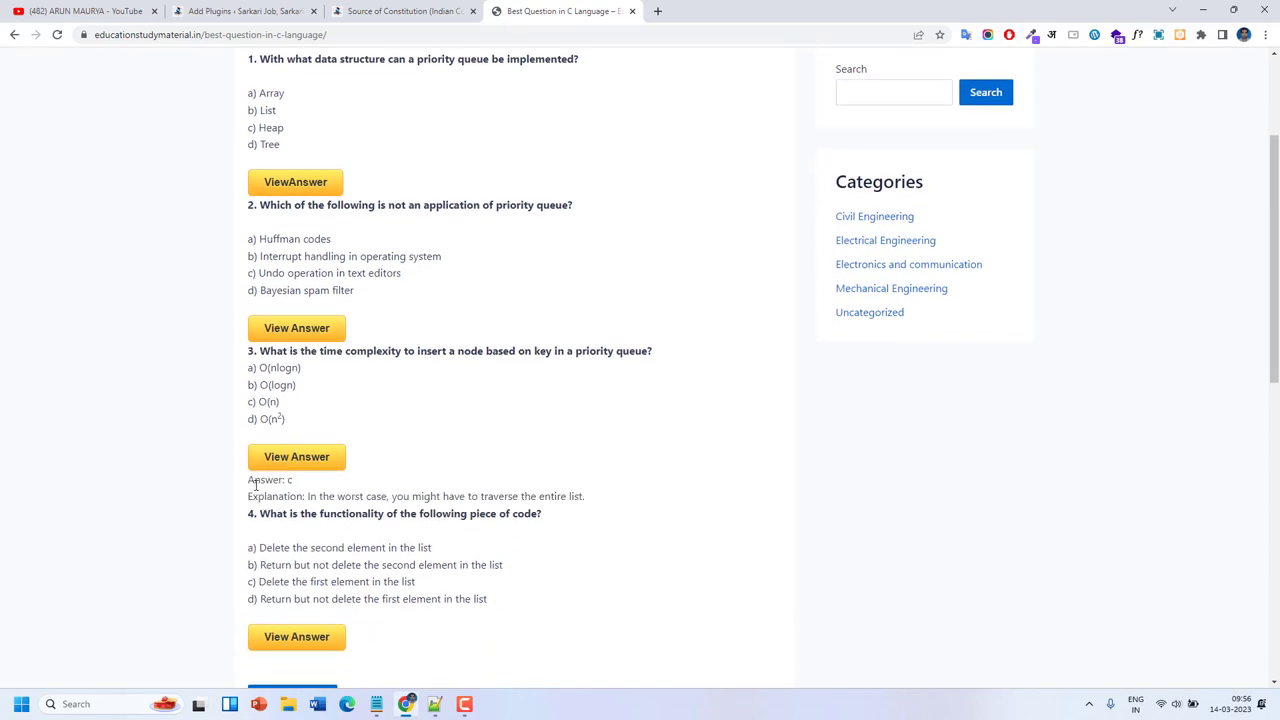
{"action": "left_click_drag", "start_coordinate": [250, 496], "coordinate": [586, 506]}
{"action": "left_click", "coordinate": [310, 460]}
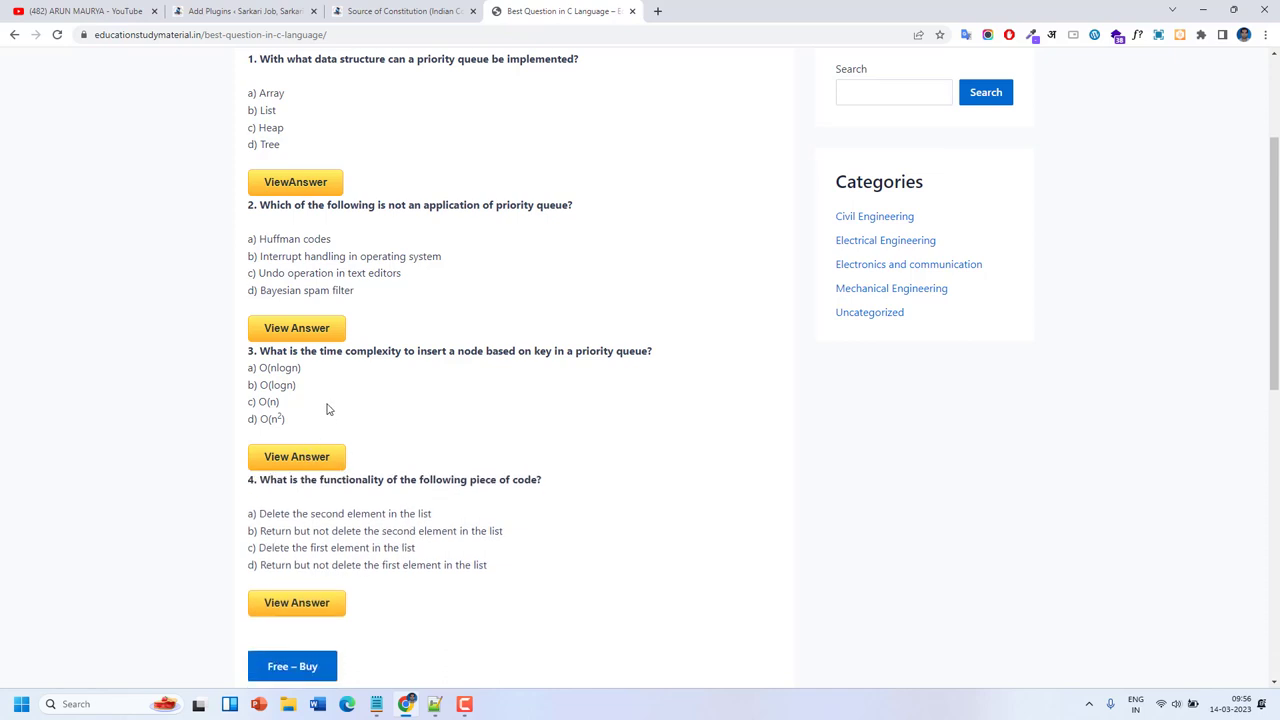
{"action": "scroll", "coordinate": [328, 405], "scroll_direction": "up", "scroll_amount": 2}
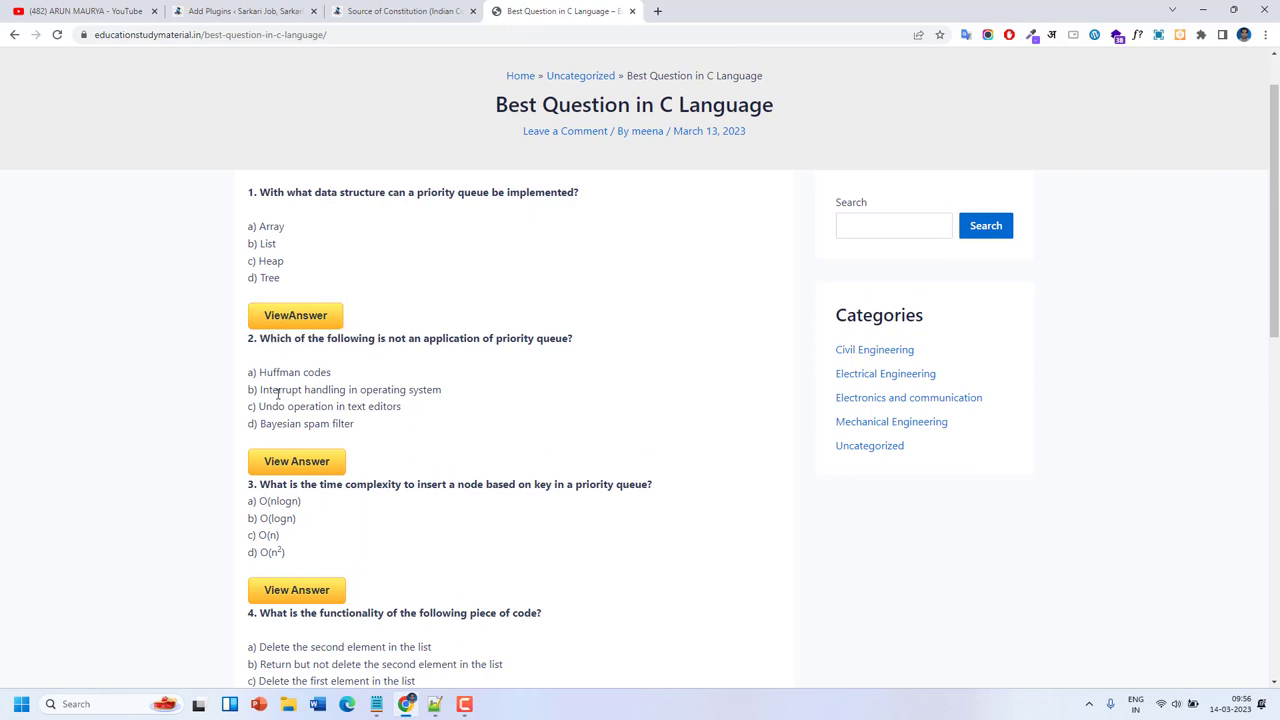
{"action": "scroll", "coordinate": [278, 395], "scroll_direction": "down", "scroll_amount": 2}
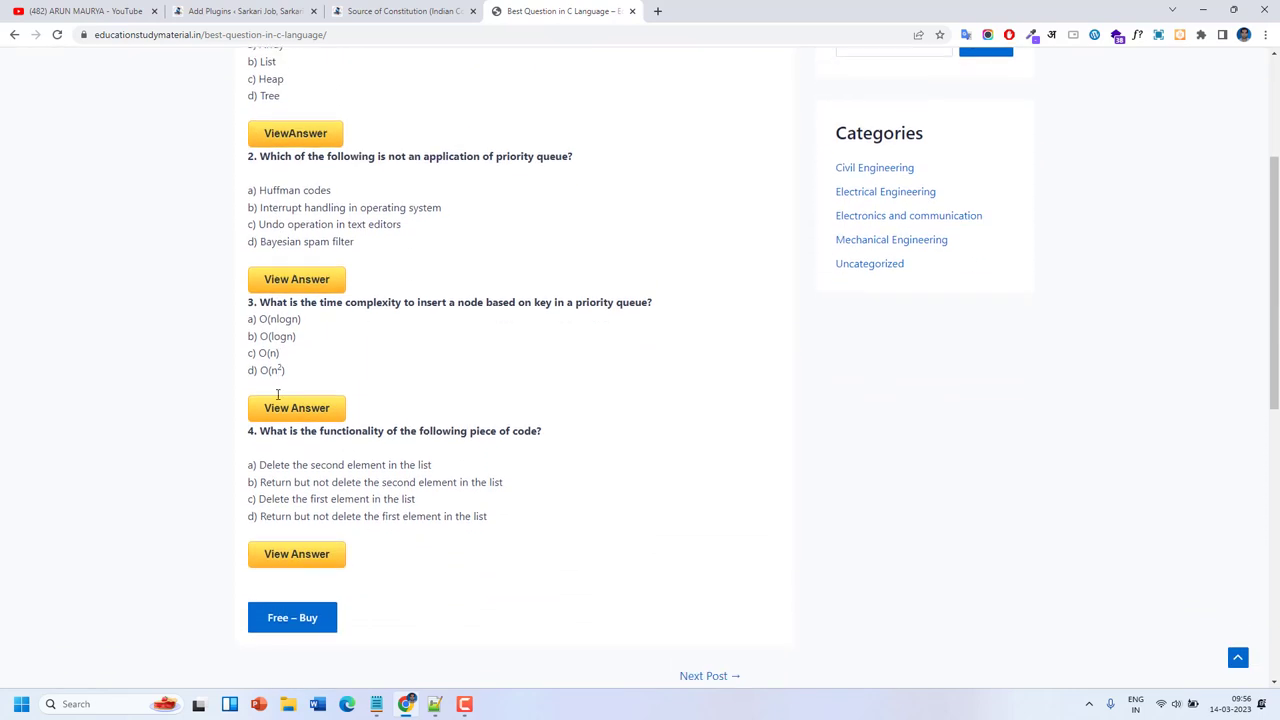
{"action": "scroll", "coordinate": [389, 105], "scroll_direction": "up", "scroll_amount": 3}
Start the Source of Constitution practice exam and try answering its first two questions.
{"action": "left_click", "coordinate": [386, 12]}
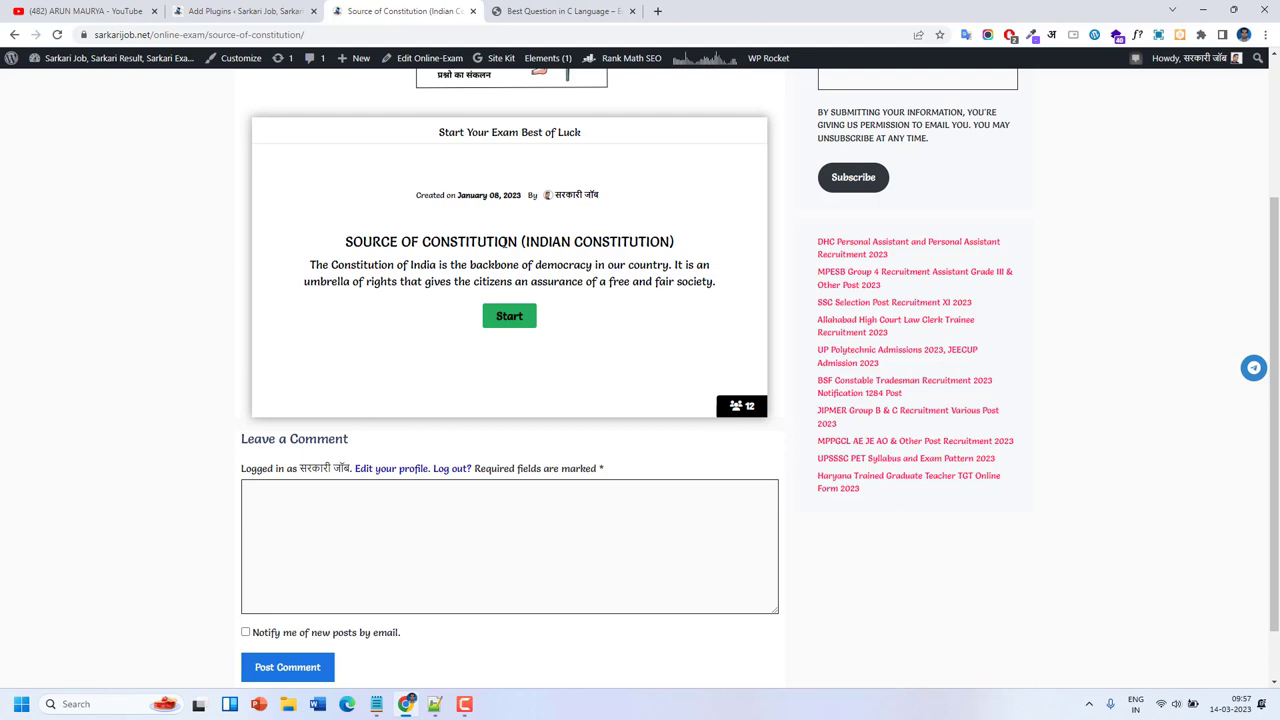
{"action": "left_click", "coordinate": [509, 316]}
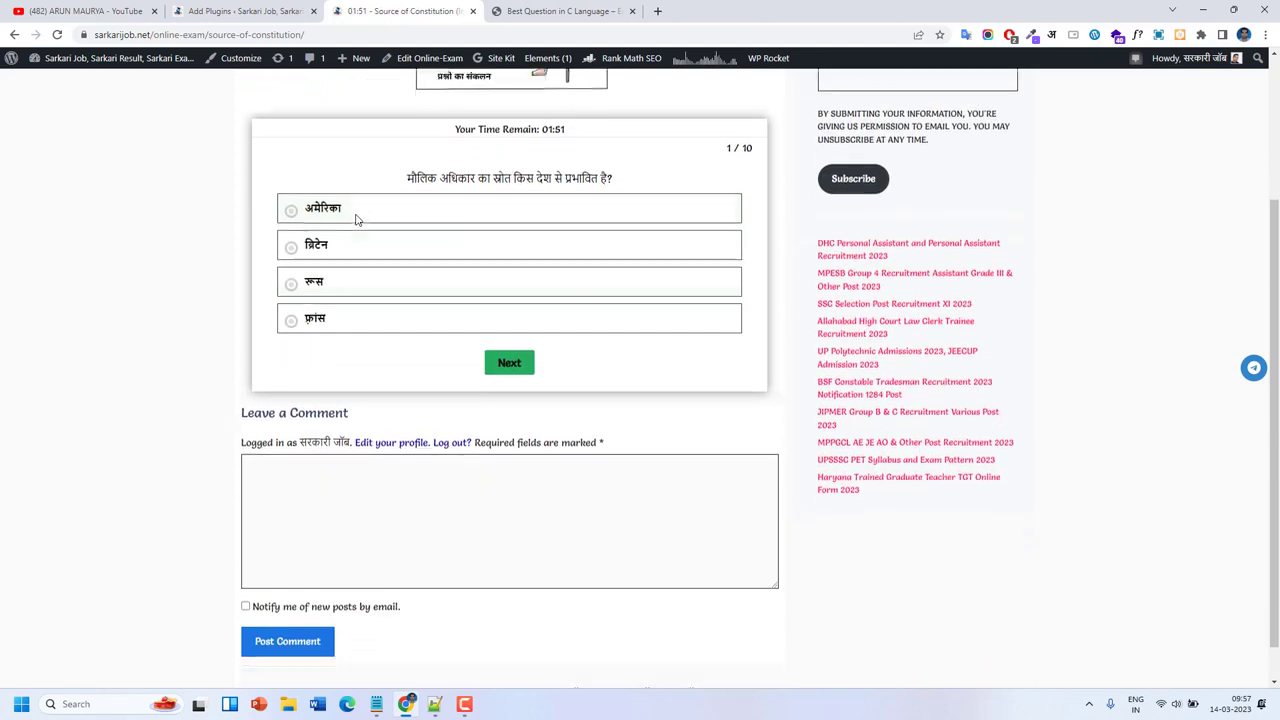
{"action": "left_click", "coordinate": [354, 215]}
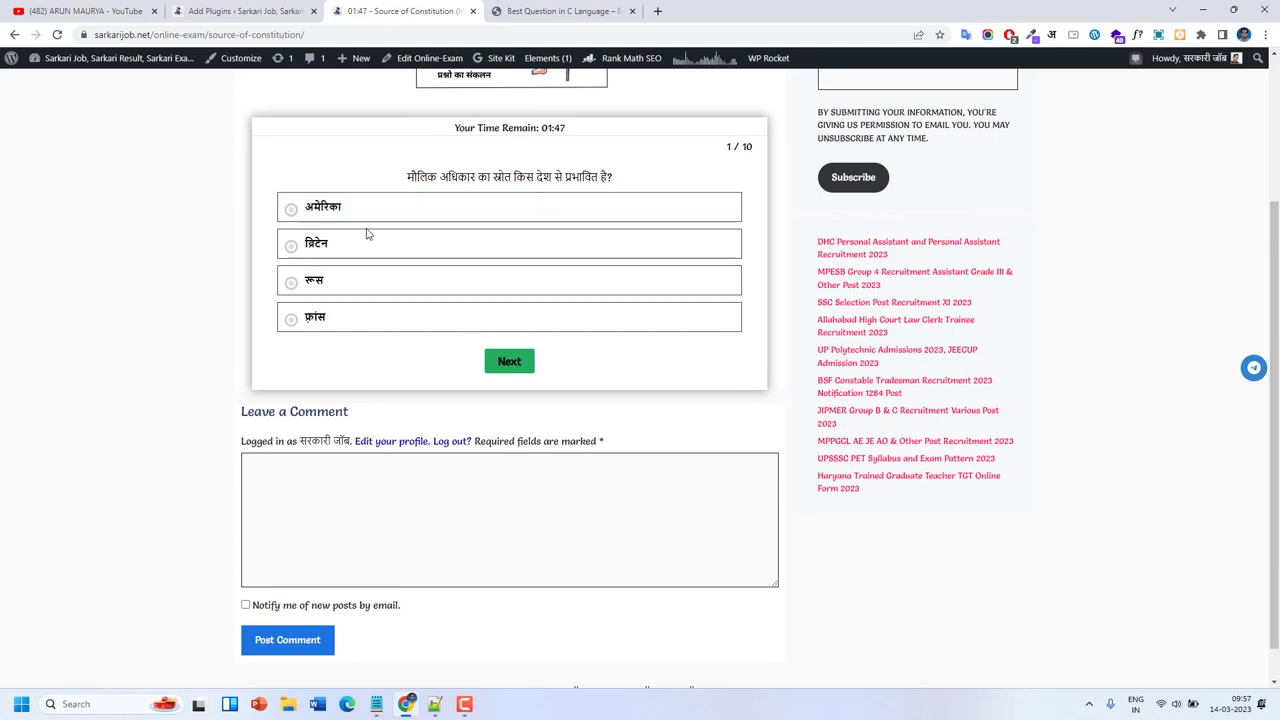
{"action": "left_click", "coordinate": [516, 369]}
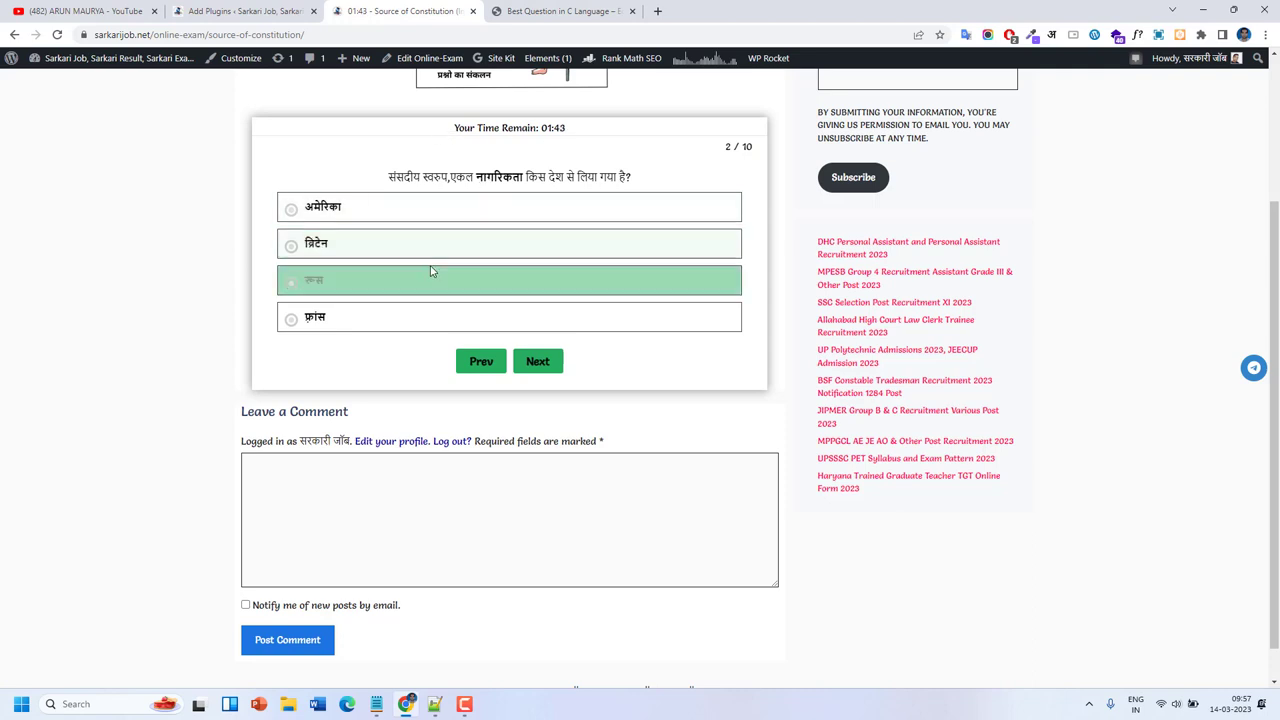
{"action": "left_click", "coordinate": [429, 322]}
{"action": "scroll", "coordinate": [429, 320], "scroll_direction": "up", "scroll_amount": 1}
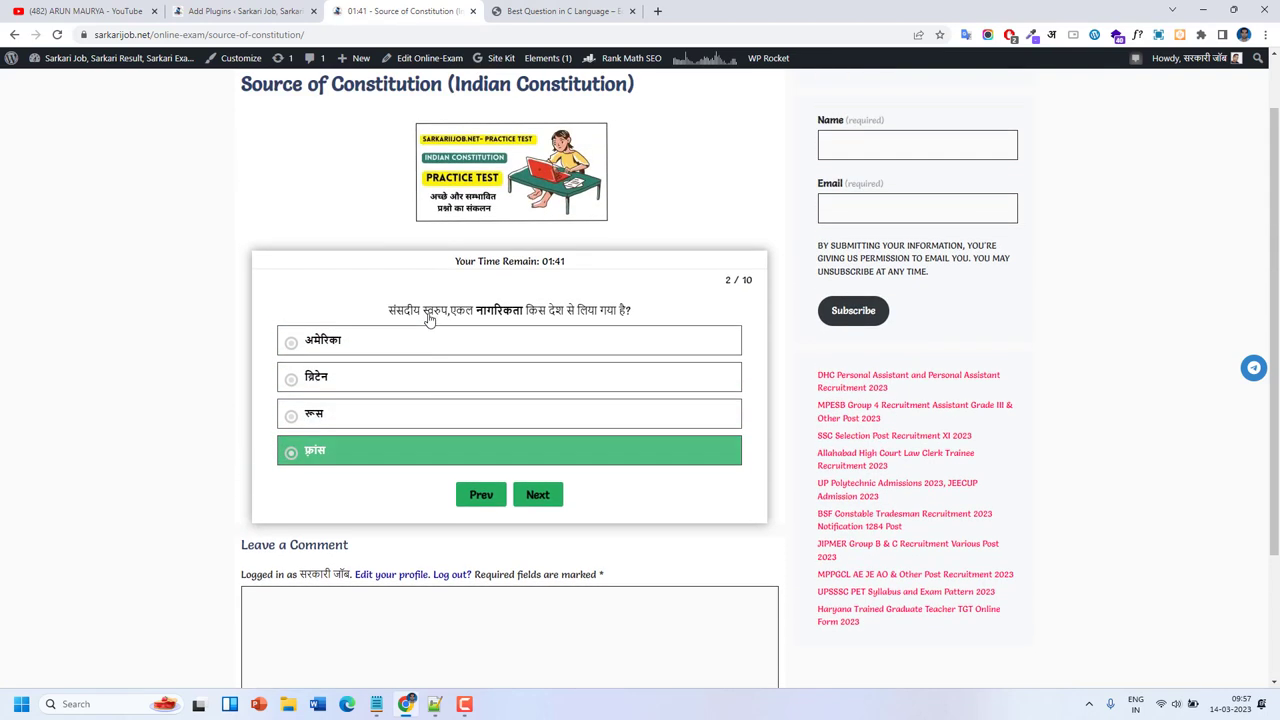
{"action": "scroll", "coordinate": [429, 320], "scroll_direction": "down", "scroll_amount": 1}
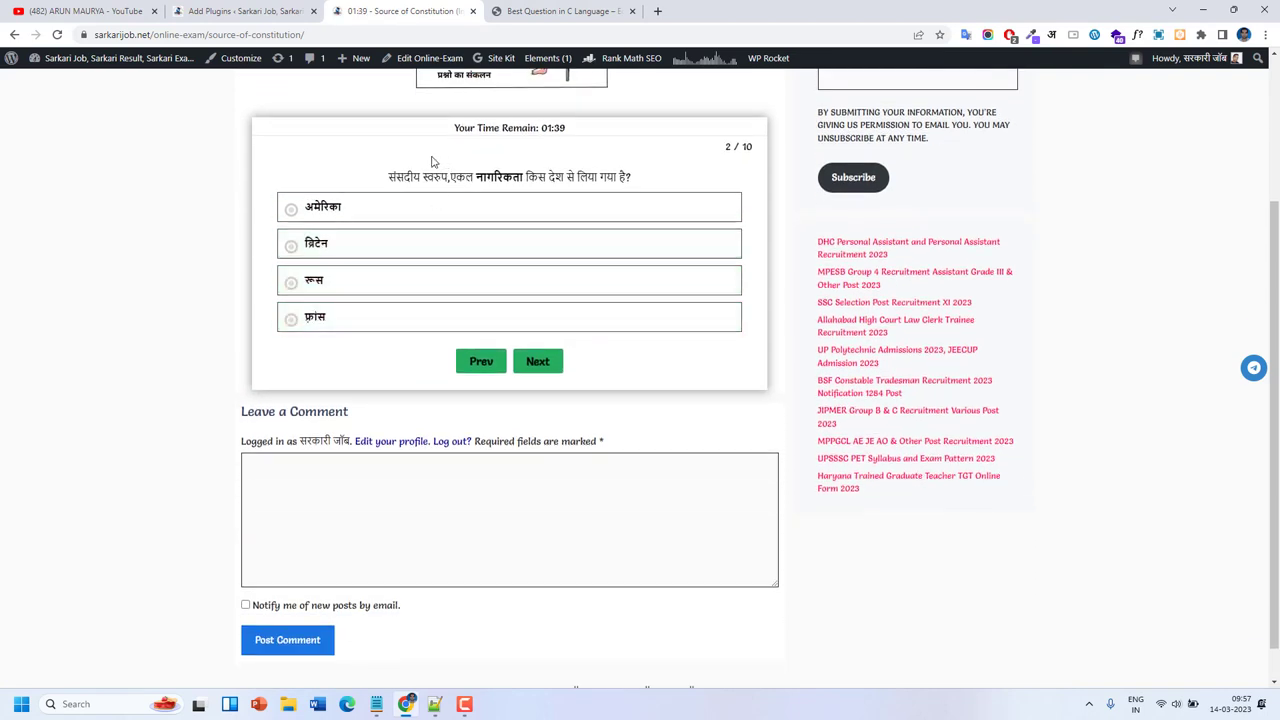
Close the Source of Constitution exam page and leave the exam without saving.
{"action": "left_click", "coordinate": [535, 14]}
{"action": "left_click", "coordinate": [473, 12]}
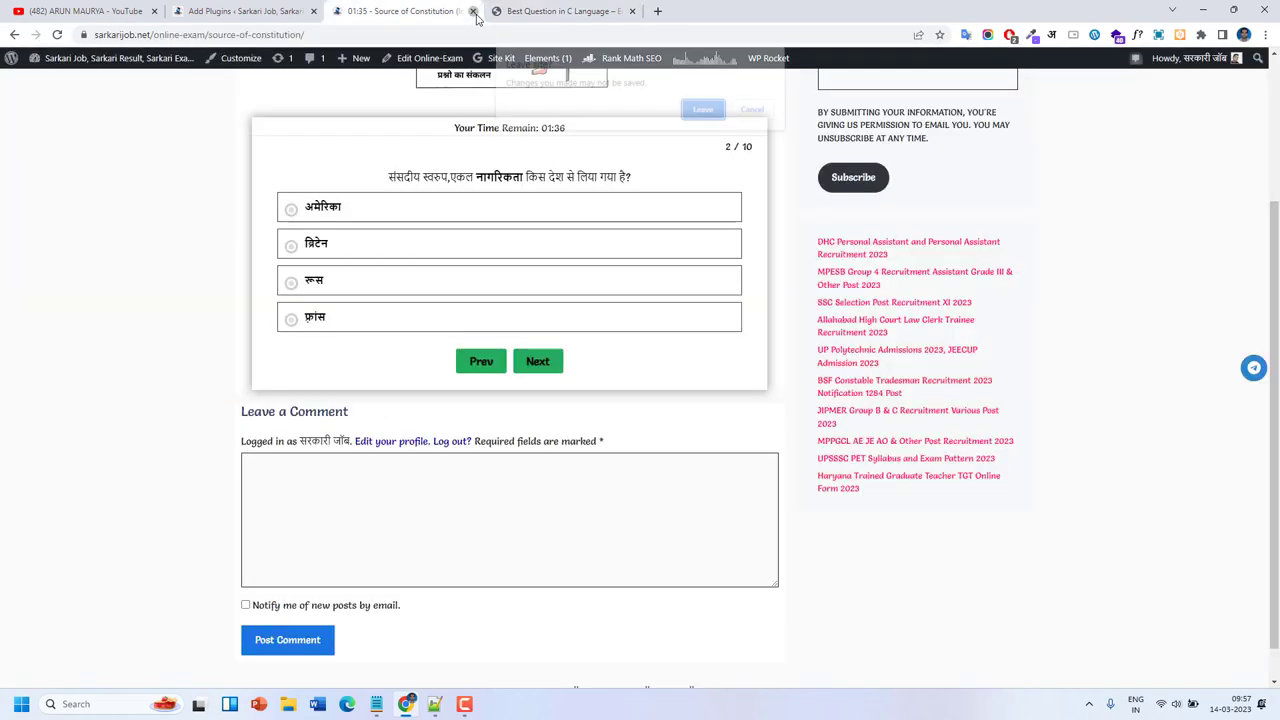
{"action": "left_click", "coordinate": [701, 109]}
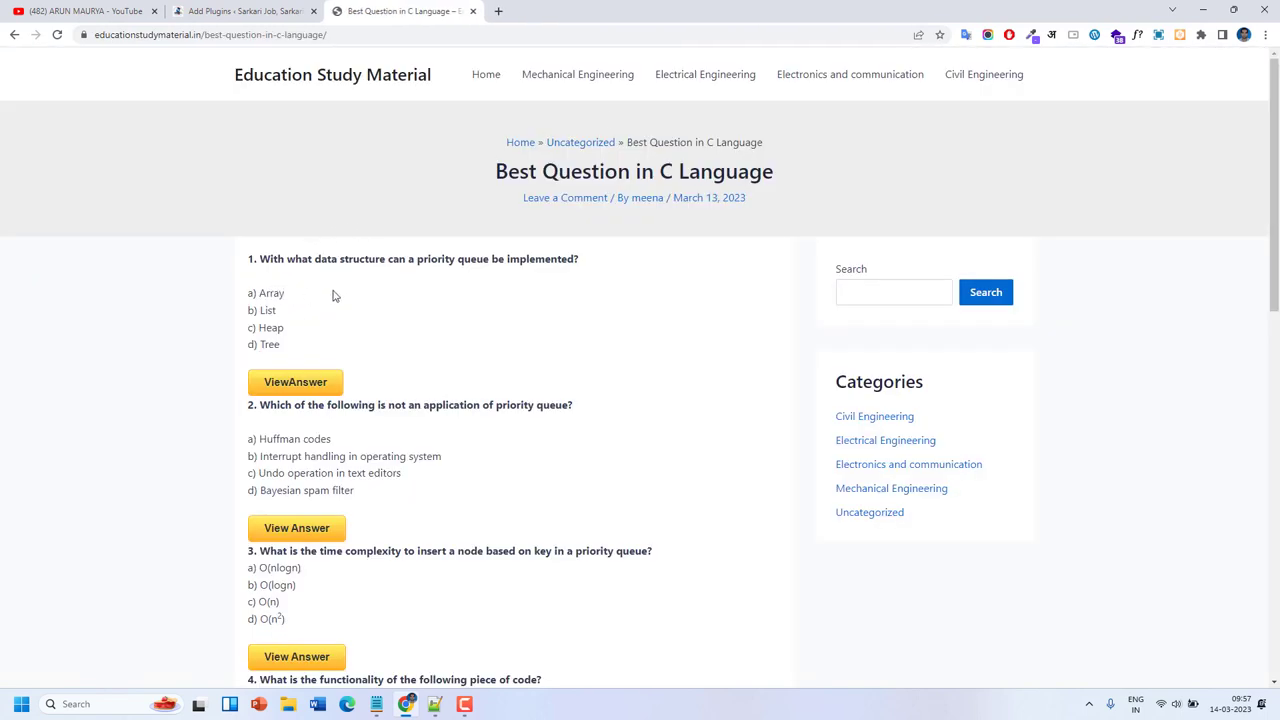
{"action": "scroll", "coordinate": [335, 296], "scroll_direction": "down", "scroll_amount": 3}
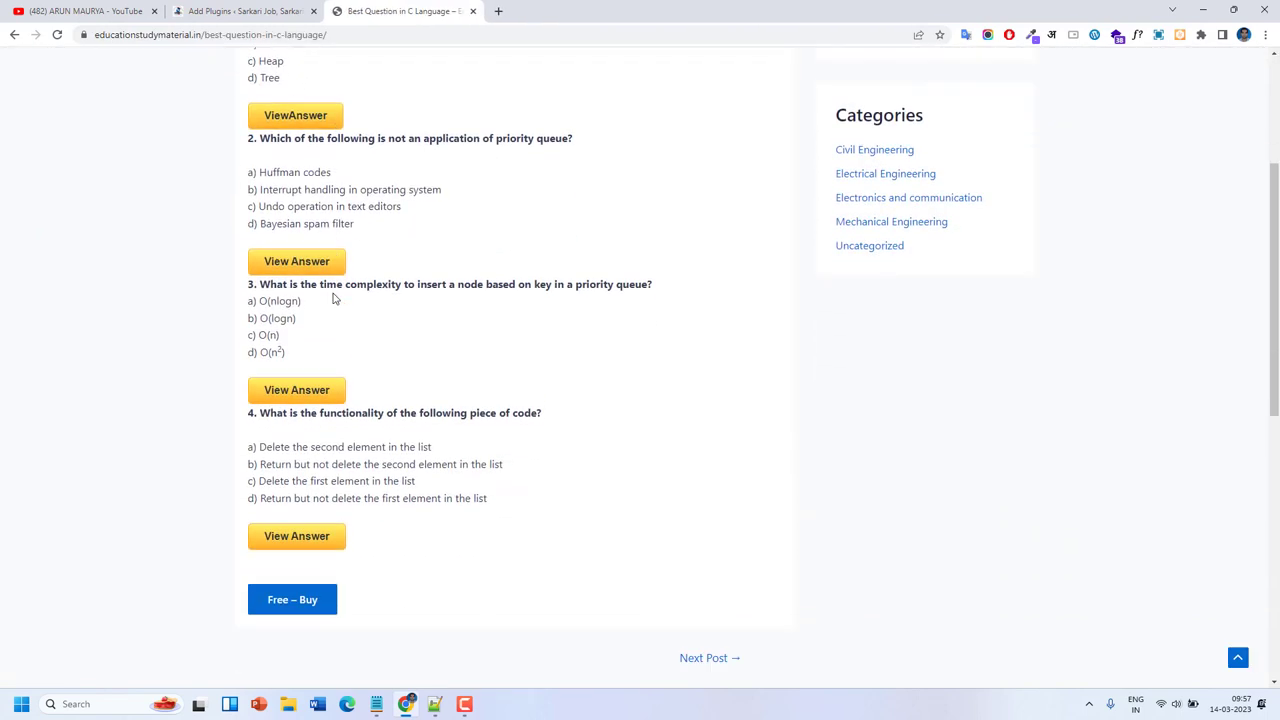
{"action": "scroll", "coordinate": [335, 300], "scroll_direction": "up", "scroll_amount": 1}
{"action": "scroll", "coordinate": [335, 300], "scroll_direction": "up", "scroll_amount": 1}
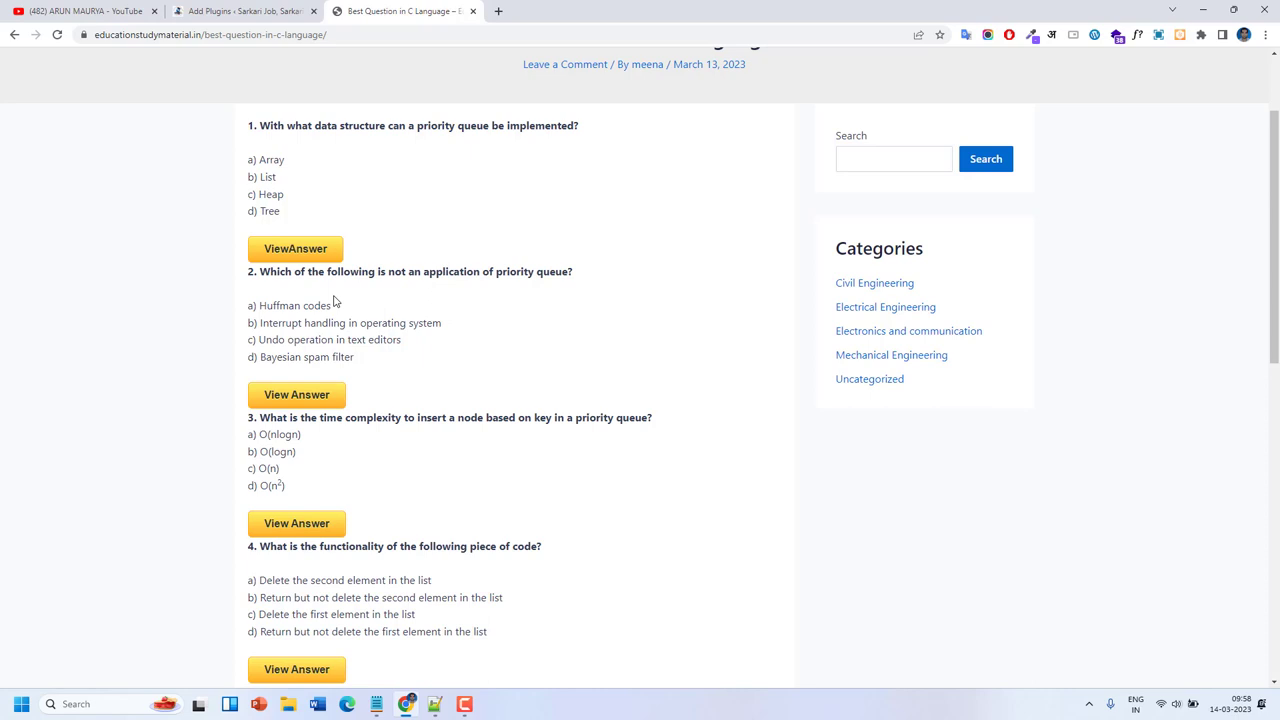
{"action": "scroll", "coordinate": [335, 302], "scroll_direction": "down", "scroll_amount": 1}
{"action": "scroll", "coordinate": [335, 302], "scroll_direction": "up", "scroll_amount": 1}
Return to the WordPress Add Plugins page and copy the plugin name Collapse-O-Matic from the Notepad note.
{"action": "left_click", "coordinate": [232, 9]}
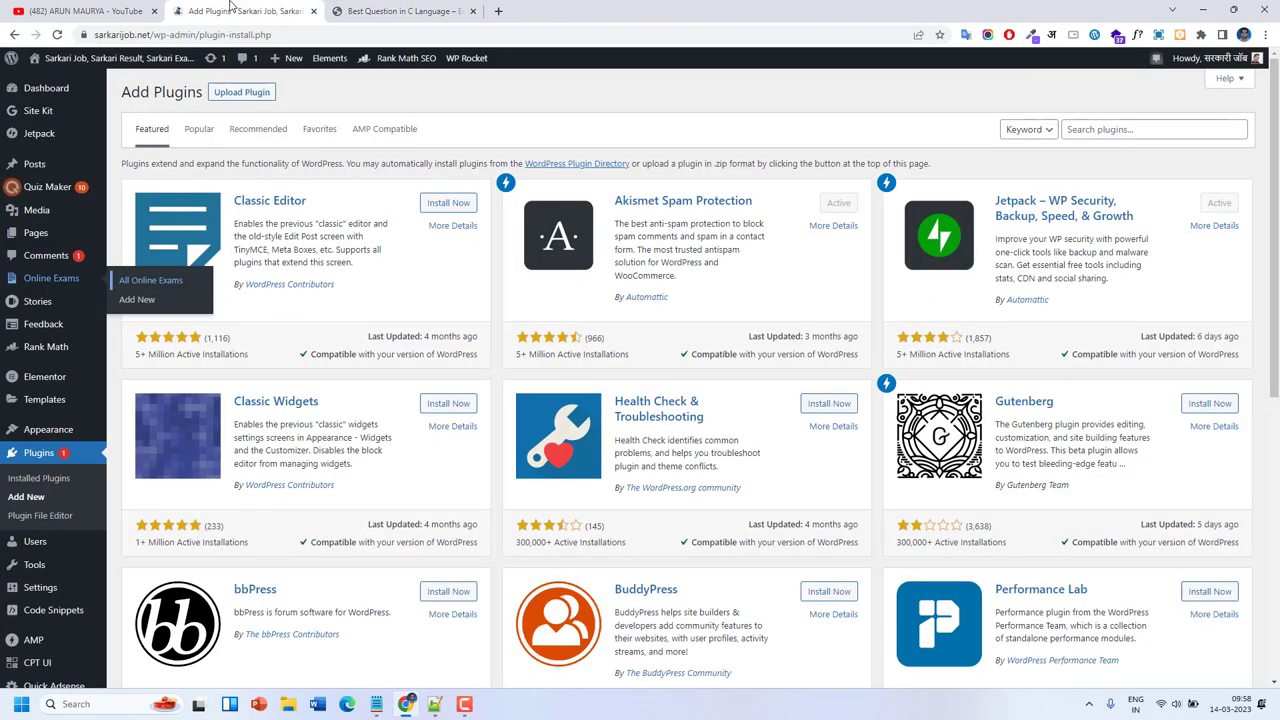
{"action": "left_click", "coordinate": [376, 704]}
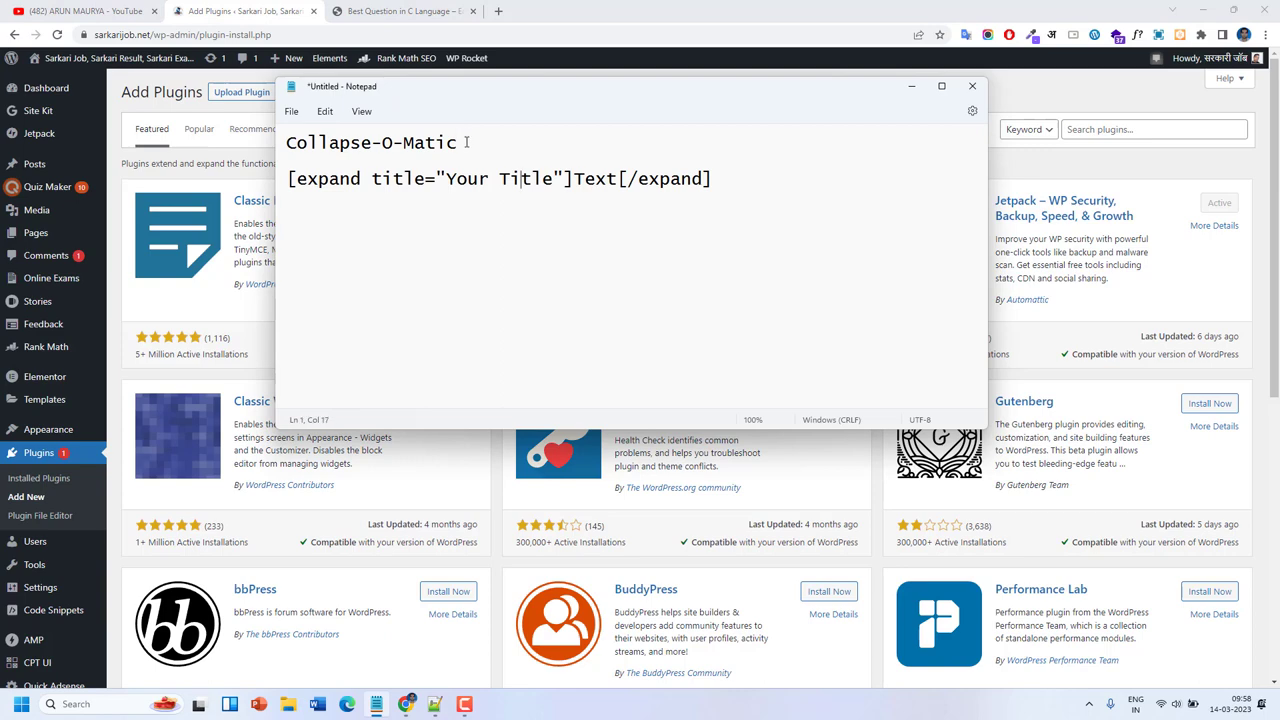
{"action": "left_click_drag", "start_coordinate": [462, 143], "coordinate": [272, 147]}
{"action": "right_click", "coordinate": [300, 147]}
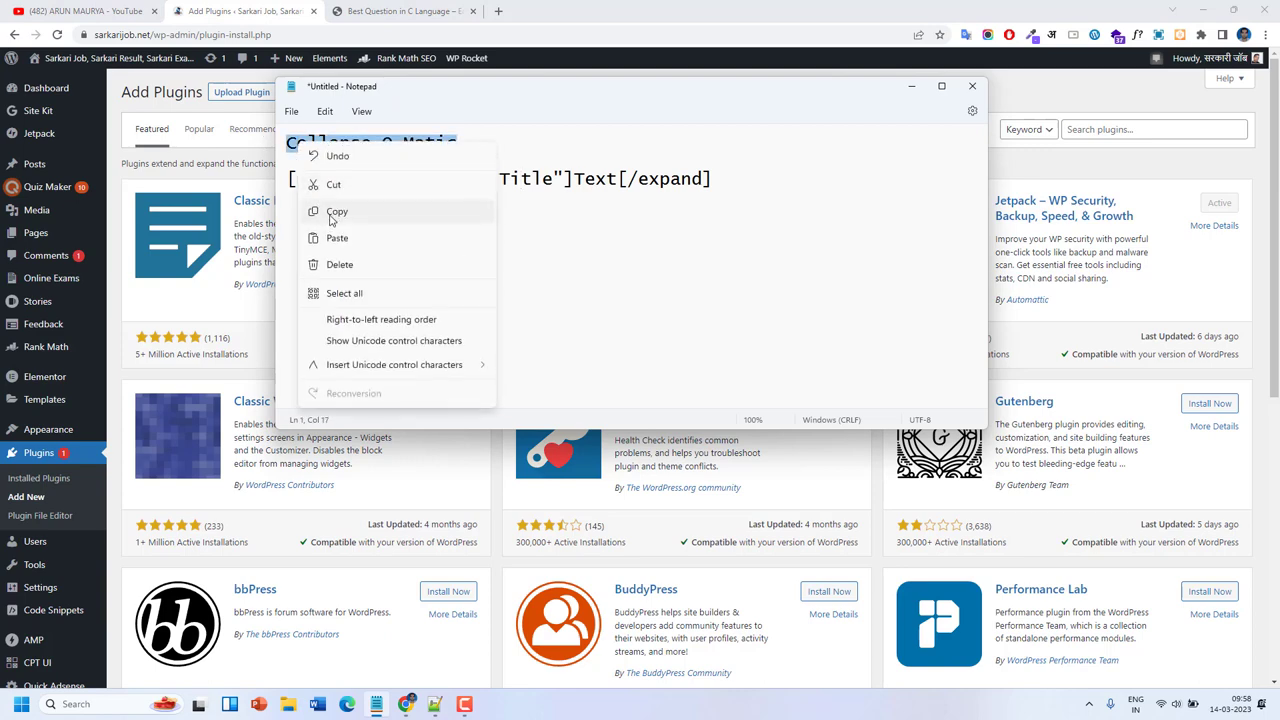
{"action": "left_click", "coordinate": [334, 212]}
{"action": "left_click", "coordinate": [911, 86]}
Search the plugin directory for Collapse-O-Matic, checking the C Language page while the results load.
{"action": "right_click", "coordinate": [1097, 128]}
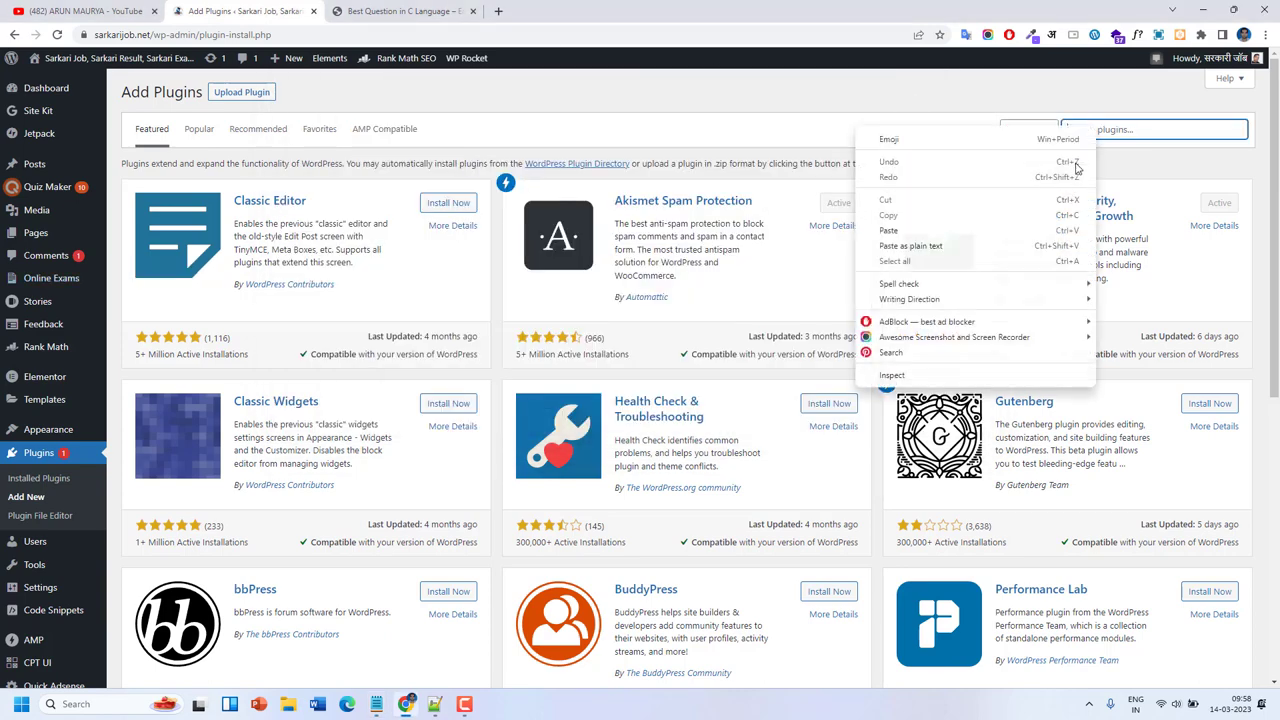
{"action": "left_click", "coordinate": [1036, 226]}
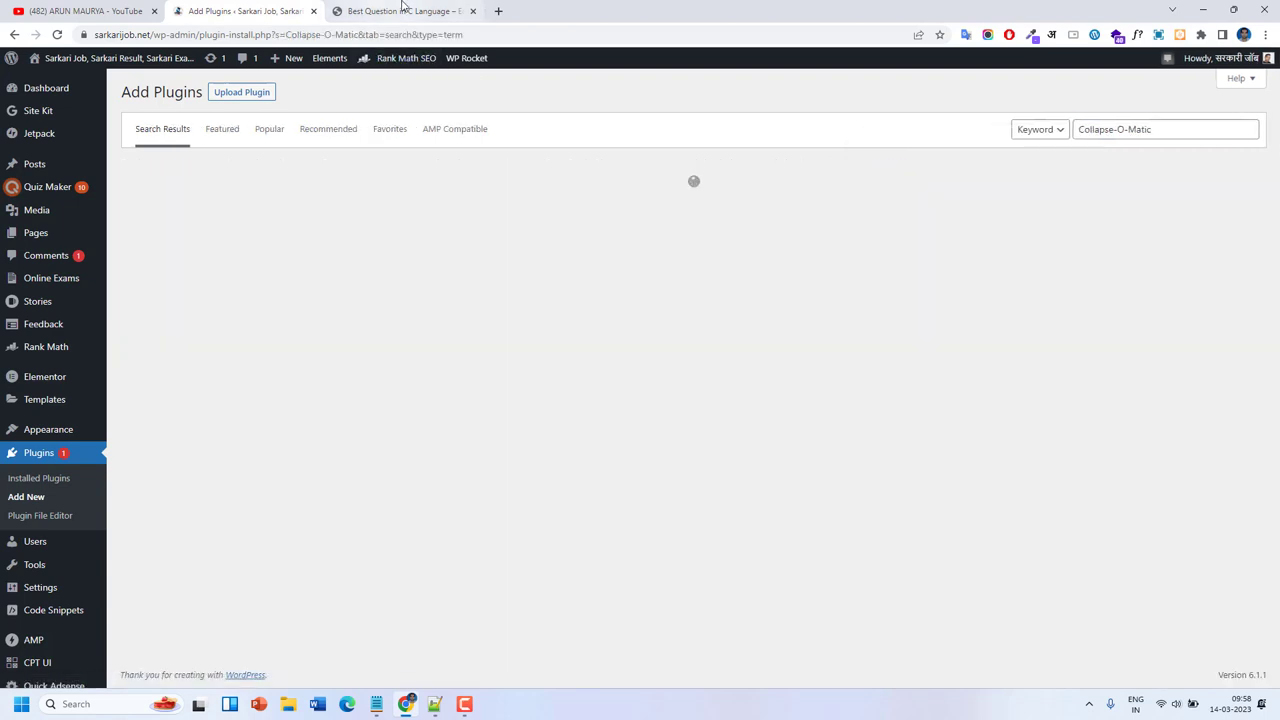
{"action": "left_click", "coordinate": [403, 10]}
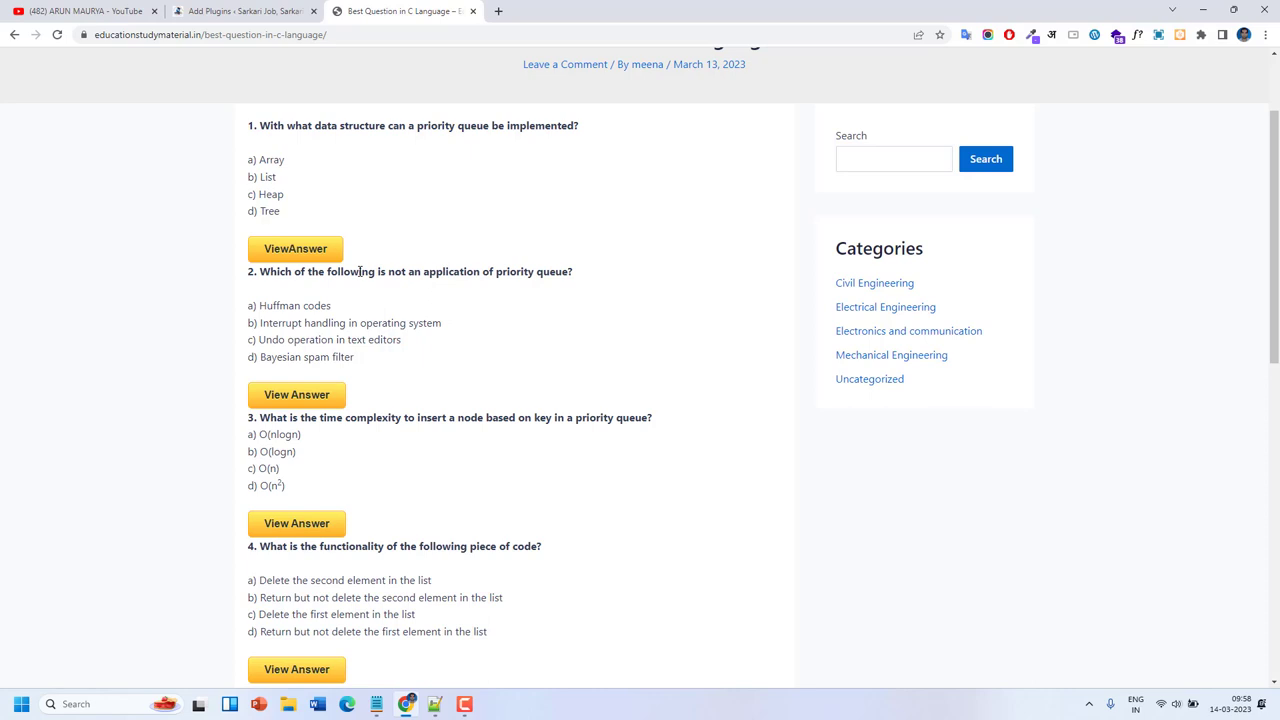
{"action": "left_click", "coordinate": [245, 11]}
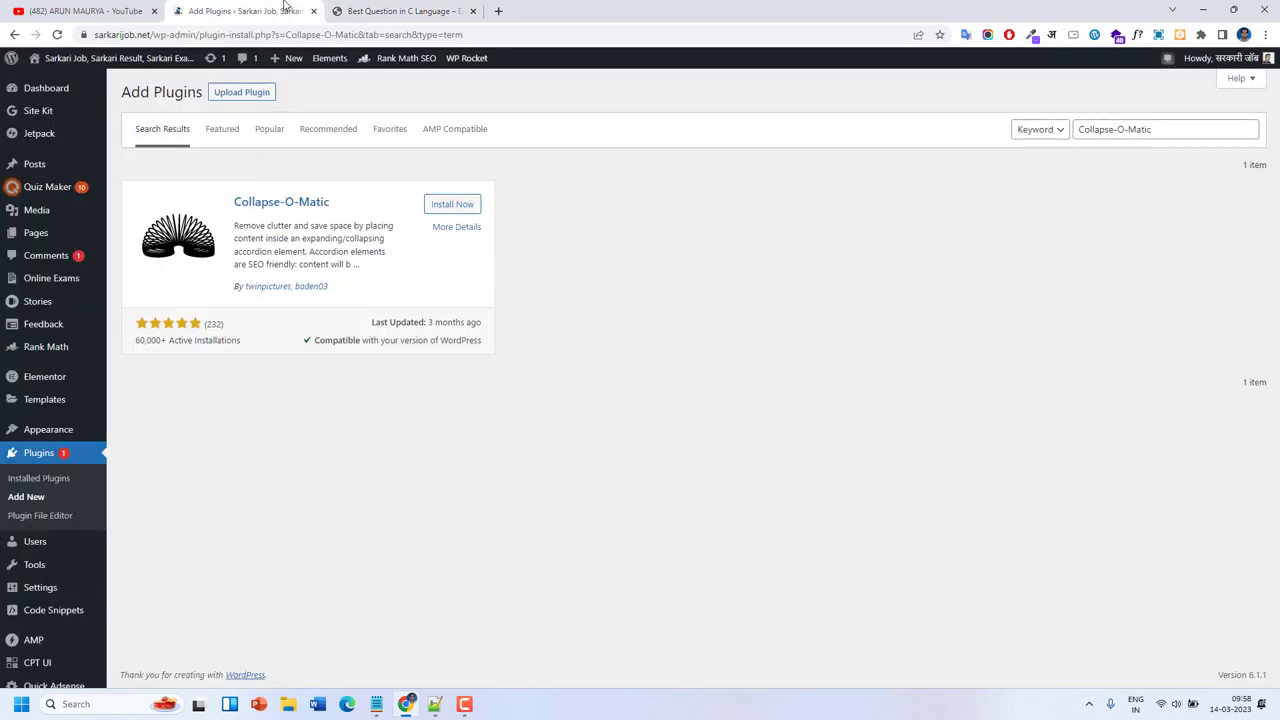
Install and activate the Collapse-O-Matic plugin, reviewing the [expand title="Your Title"]Text[/expand] shortcode in Notepad during the installation.
{"action": "left_click", "coordinate": [454, 205]}
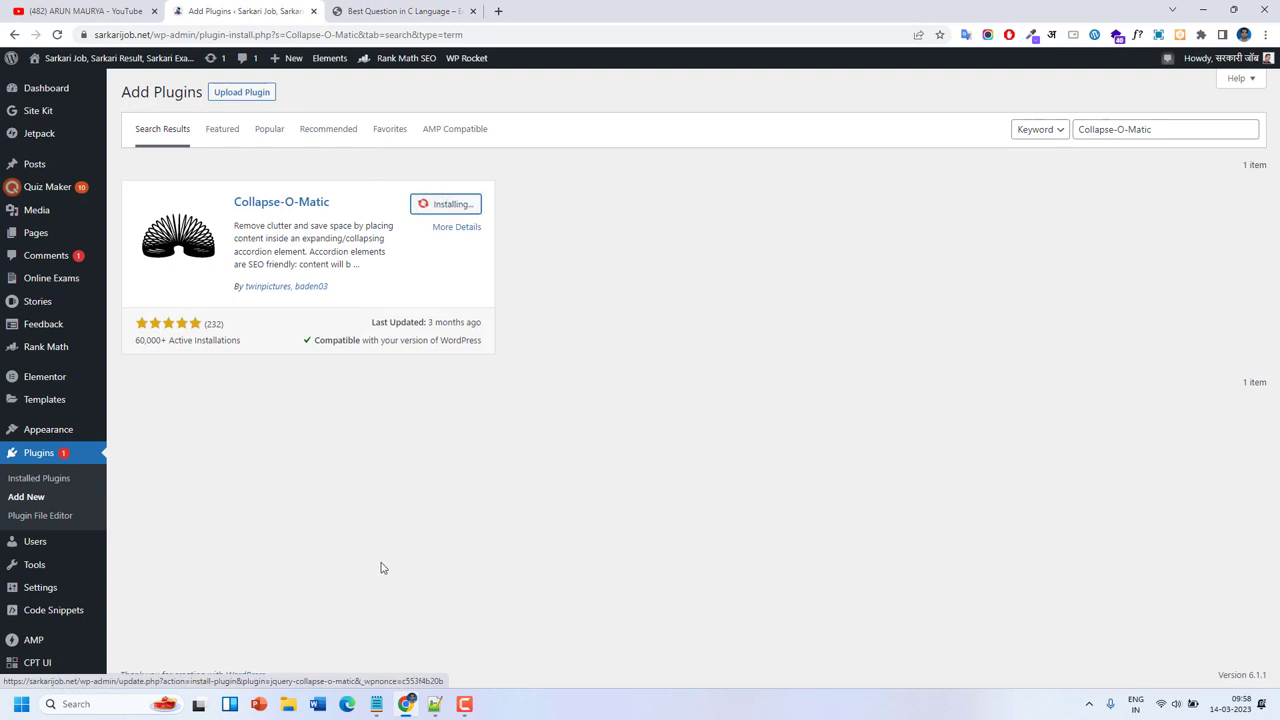
{"action": "left_click", "coordinate": [377, 706]}
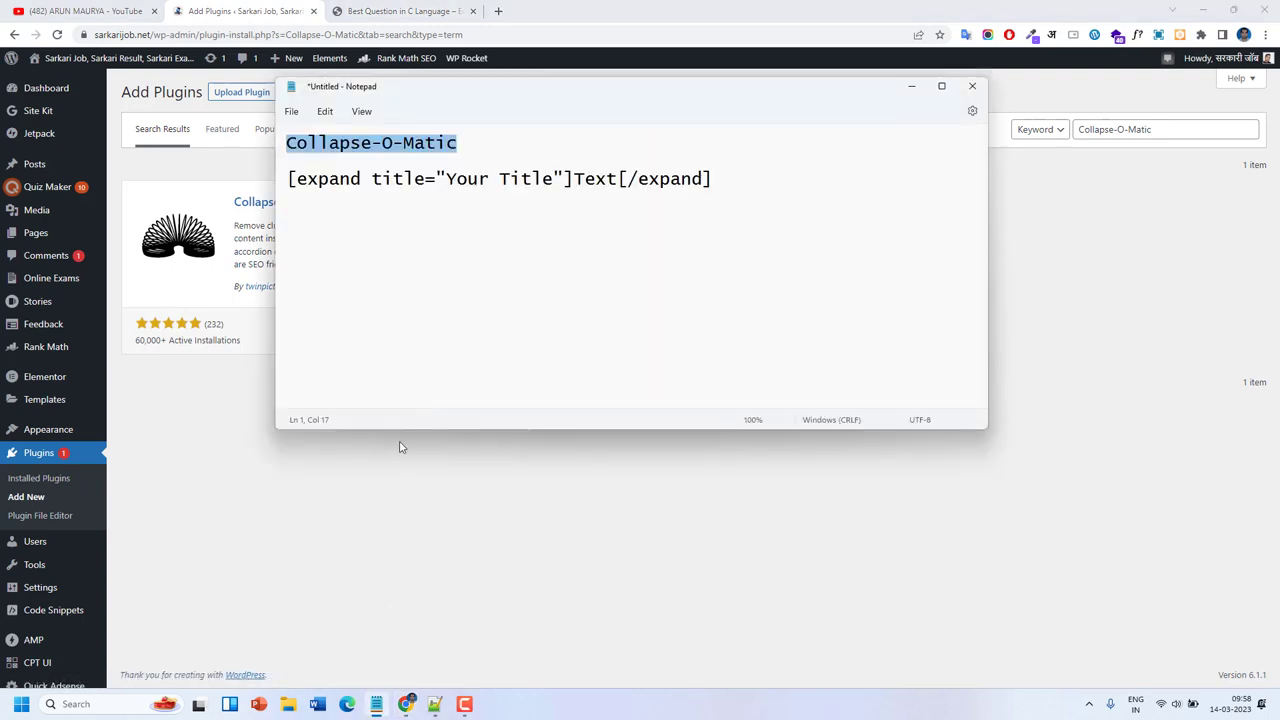
{"action": "left_click", "coordinate": [289, 179]}
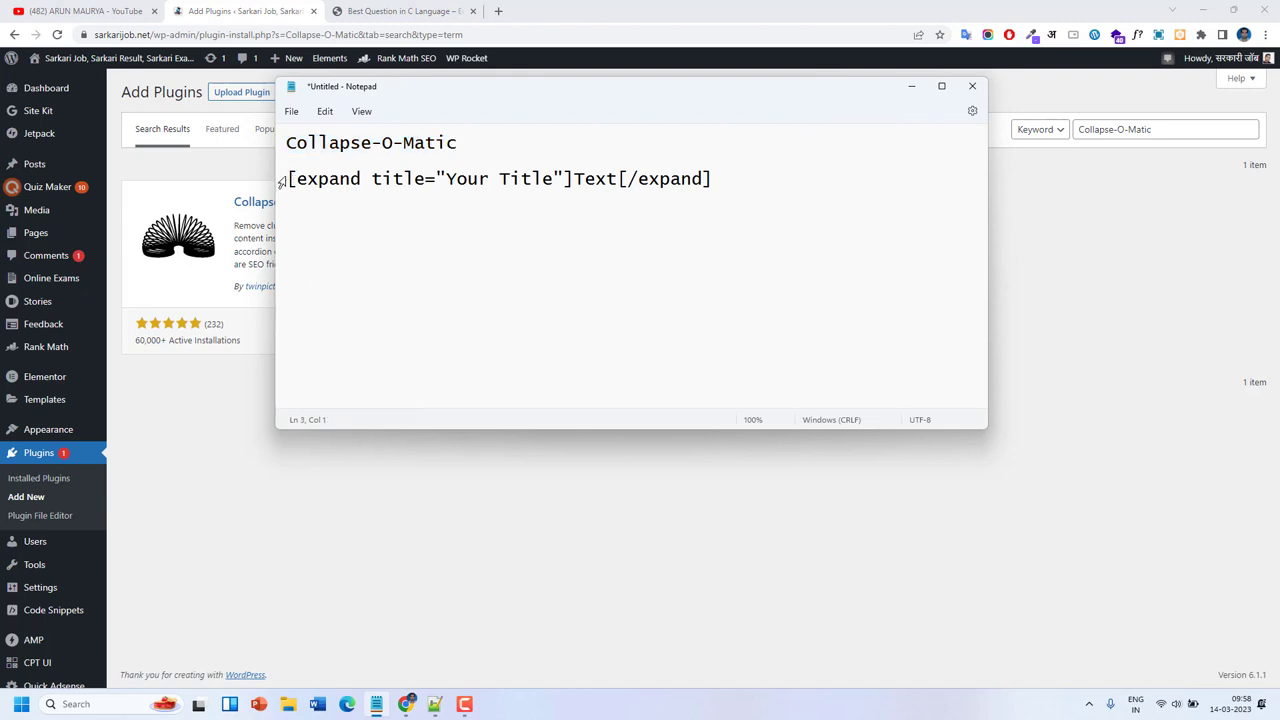
{"action": "left_click_drag", "start_coordinate": [288, 179], "coordinate": [709, 175]}
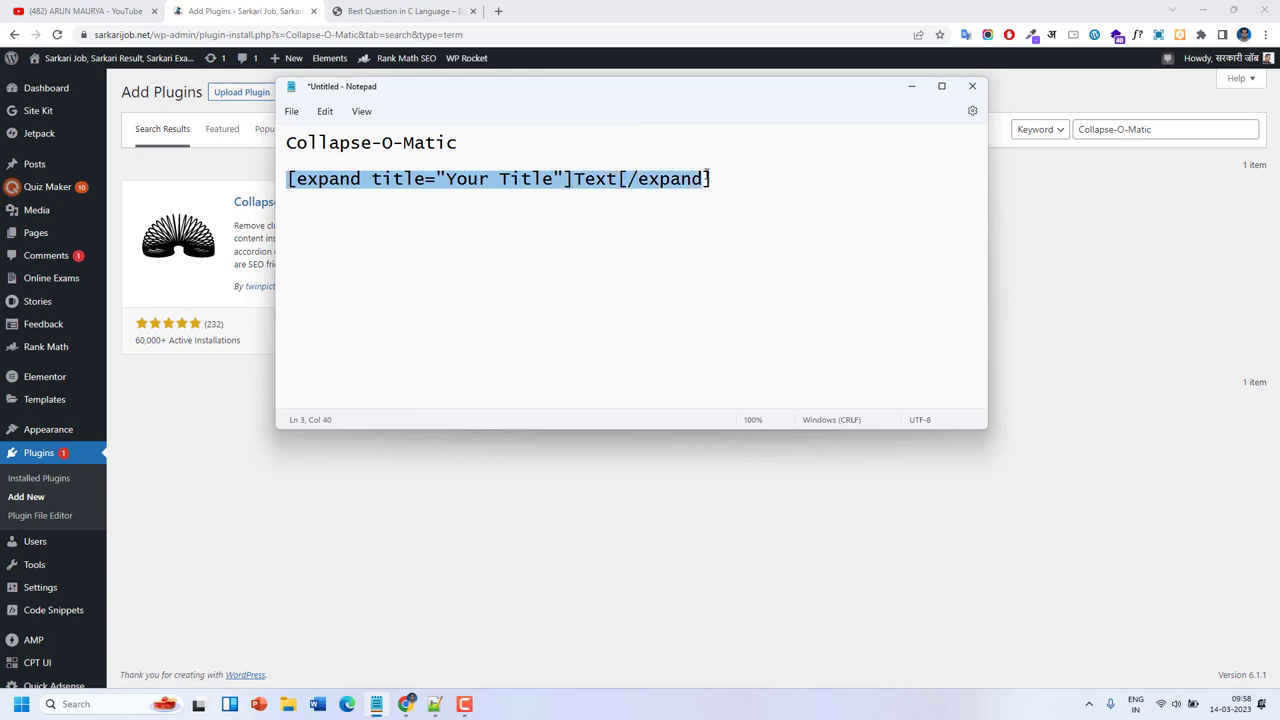
{"action": "left_click", "coordinate": [659, 191]}
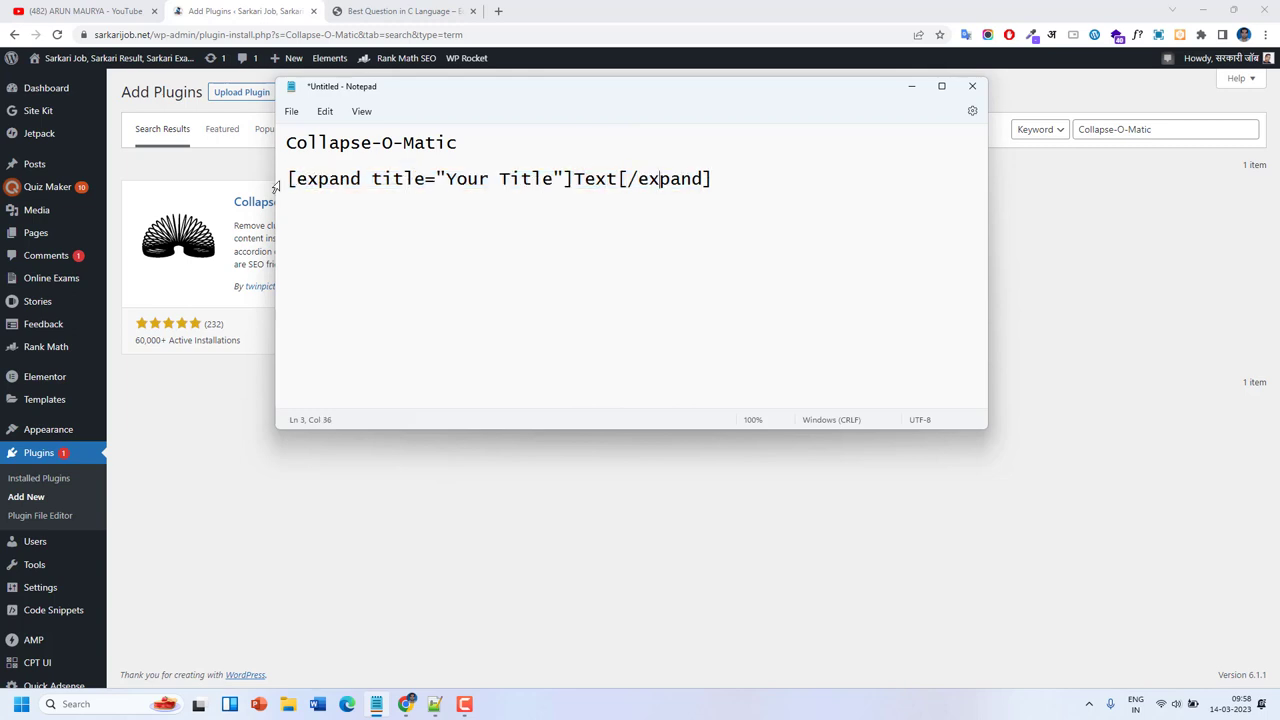
{"action": "left_click_drag", "start_coordinate": [288, 179], "coordinate": [716, 184]}
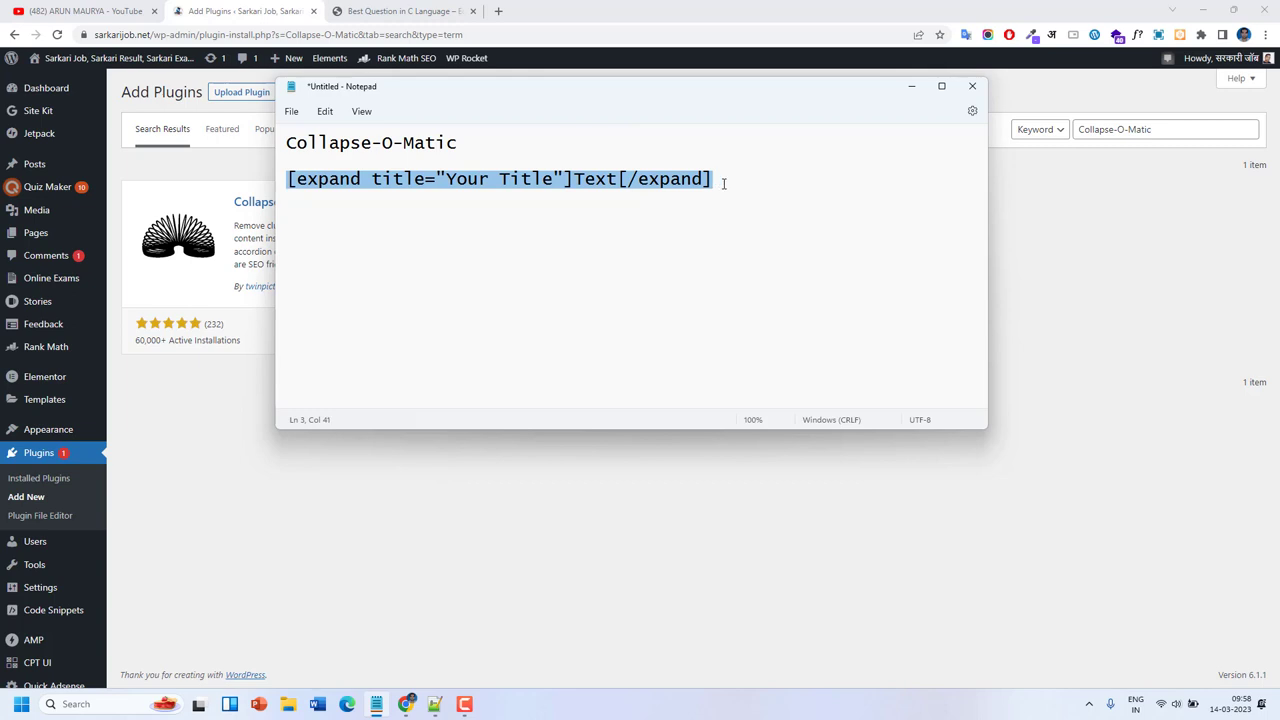
{"action": "left_click", "coordinate": [267, 341]}
{"action": "left_click", "coordinate": [457, 205]}
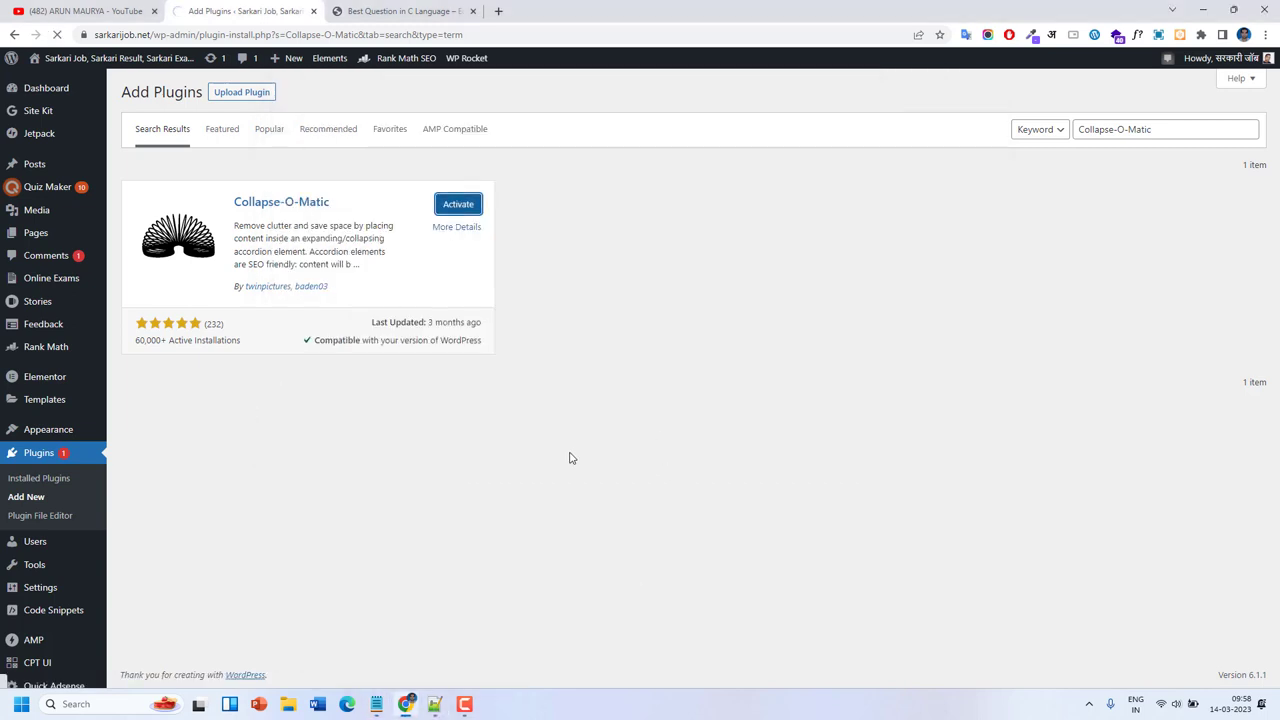
Check the expand shortcode in the Notepad note, then return to WordPress and open the Collapse-O-Matic settings page.
{"action": "left_click", "coordinate": [386, 705]}
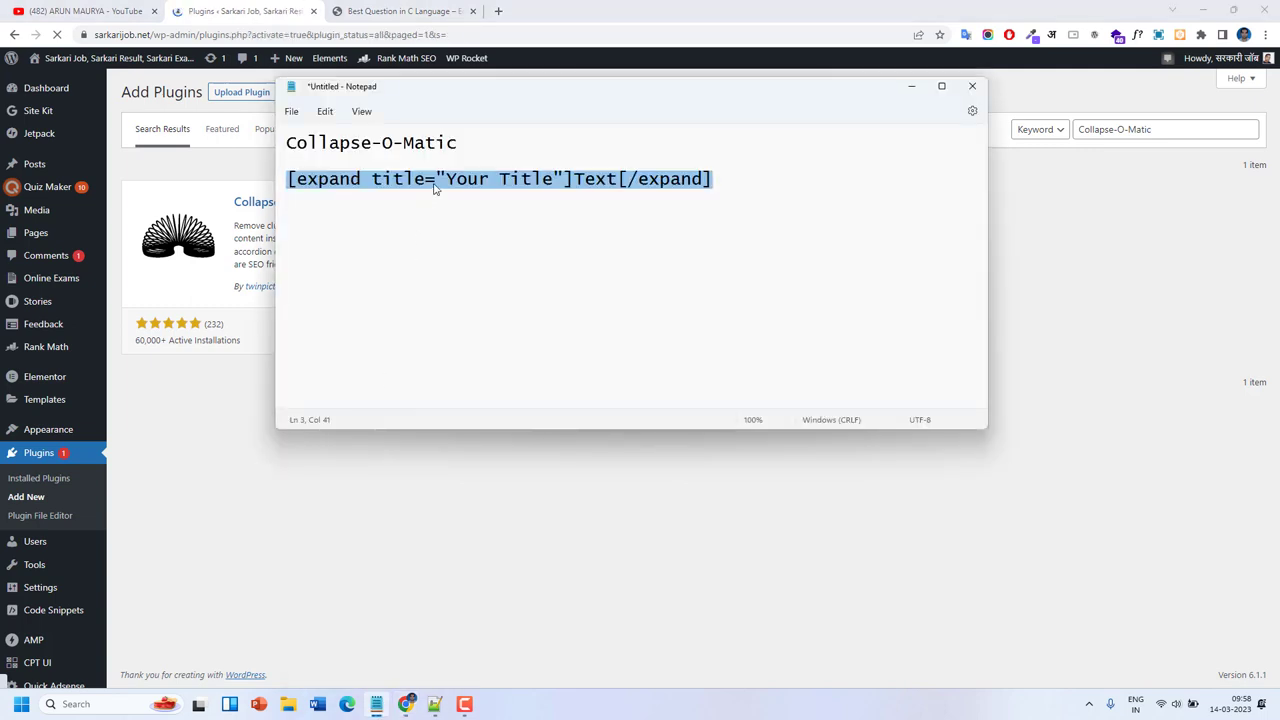
{"action": "left_click", "coordinate": [192, 119]}
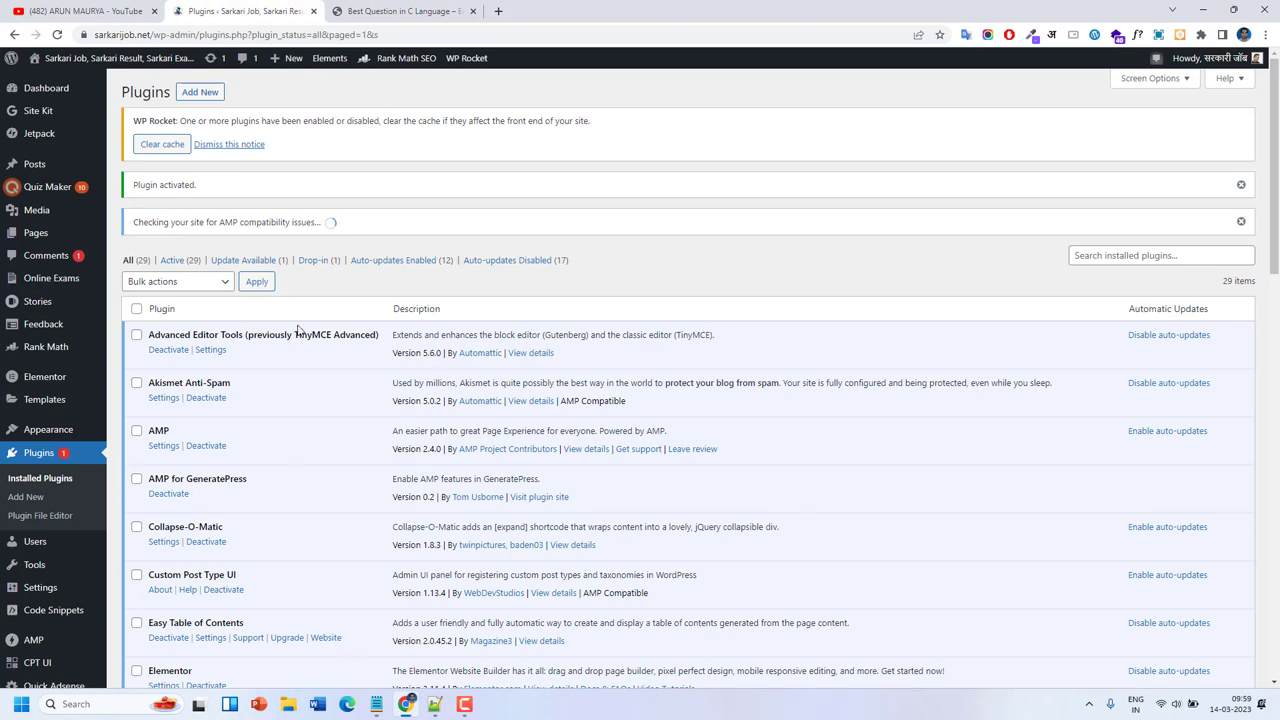
{"action": "scroll", "coordinate": [71, 586], "scroll_direction": "down", "scroll_amount": 2}
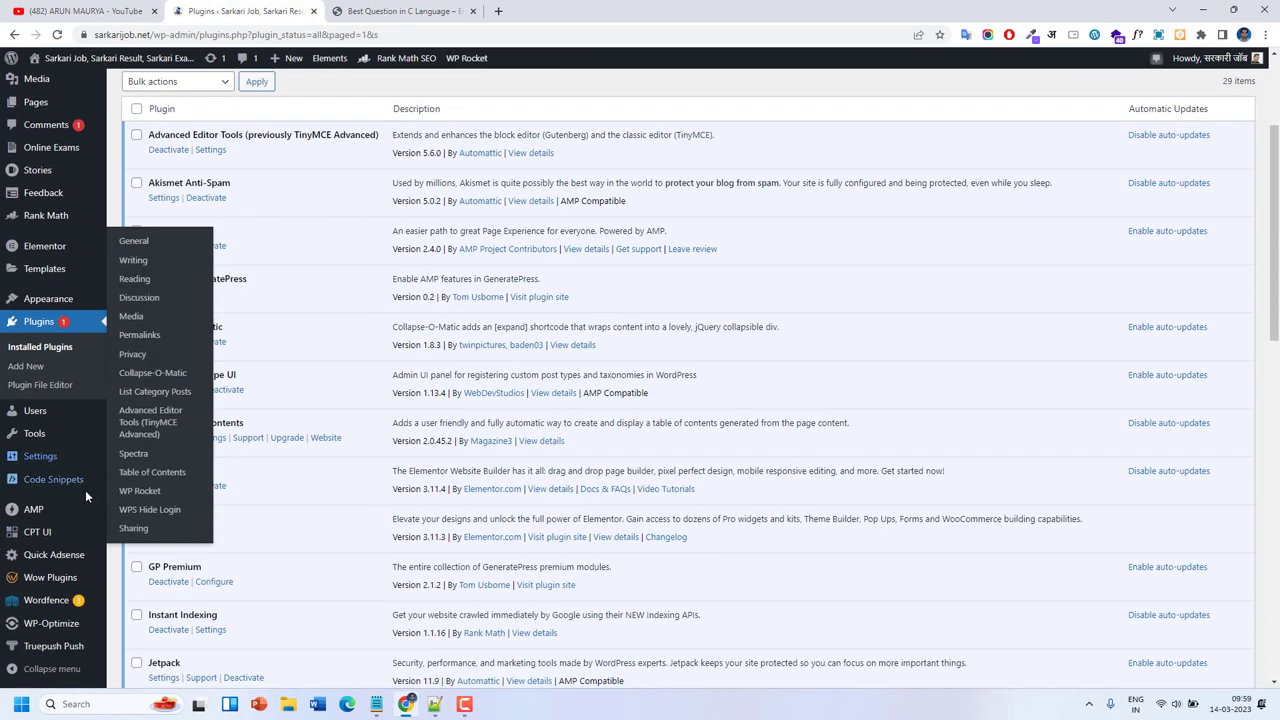
{"action": "mouse_move", "coordinate": [65, 465]}
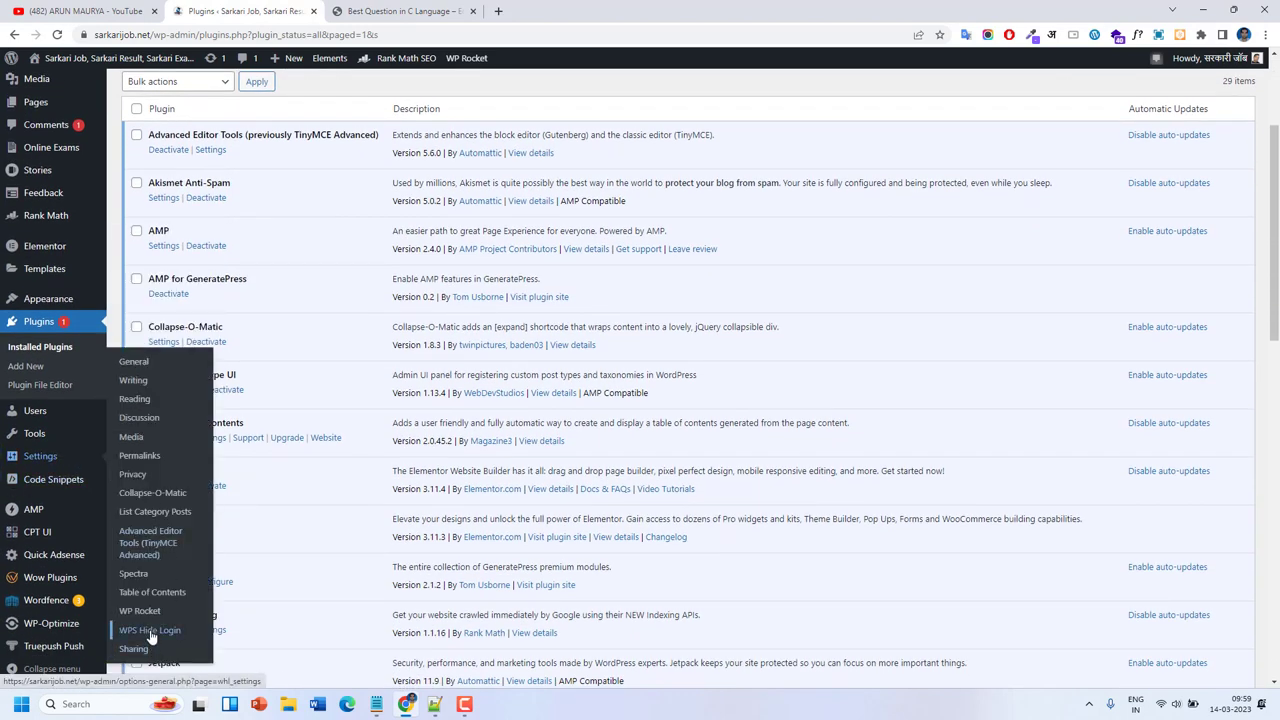
{"action": "left_click", "coordinate": [165, 502]}
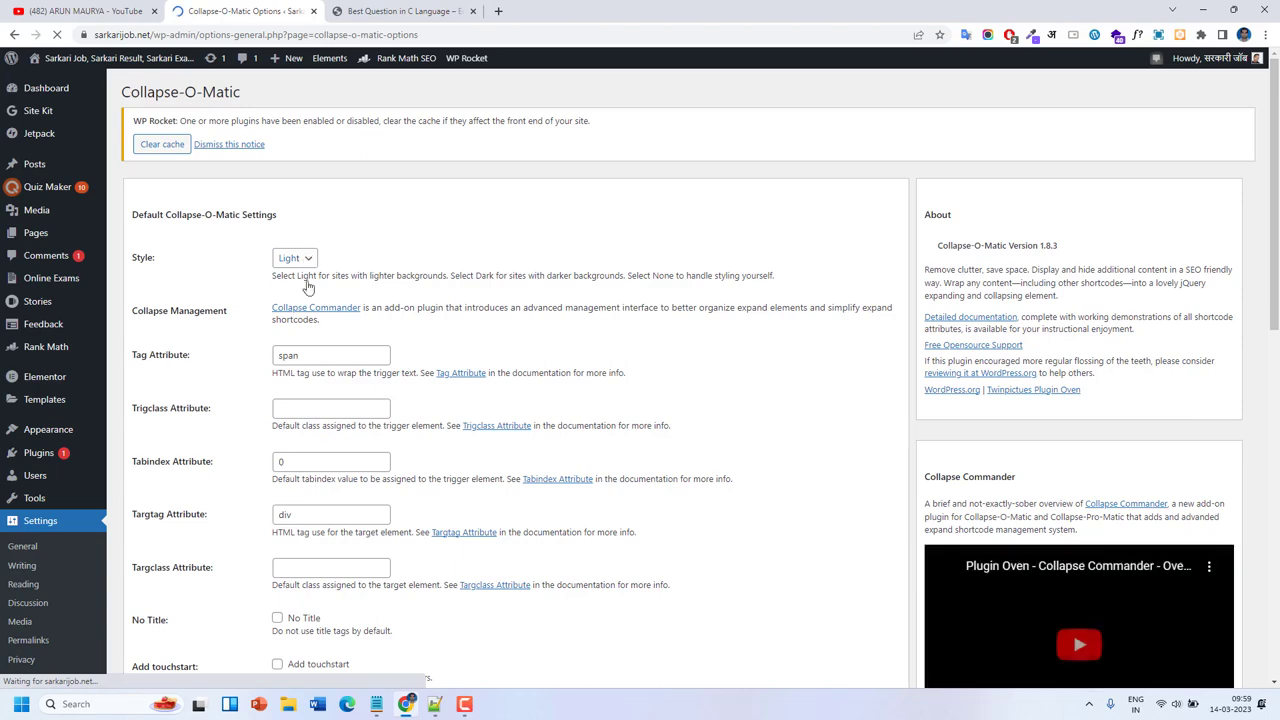
Review the Collapse-O-Matic options, save them without changes, and clear the WP Rocket cache.
{"action": "scroll", "coordinate": [312, 390], "scroll_direction": "down", "scroll_amount": 4}
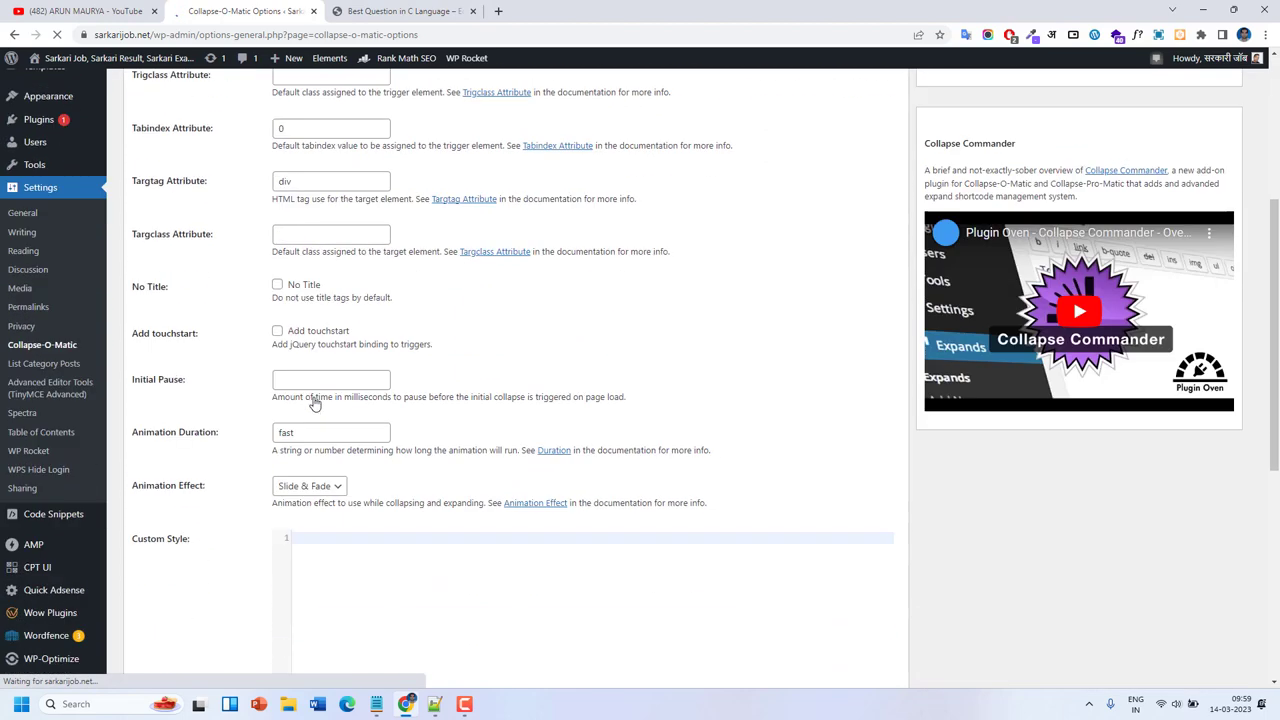
{"action": "scroll", "coordinate": [312, 403], "scroll_direction": "down", "scroll_amount": 1}
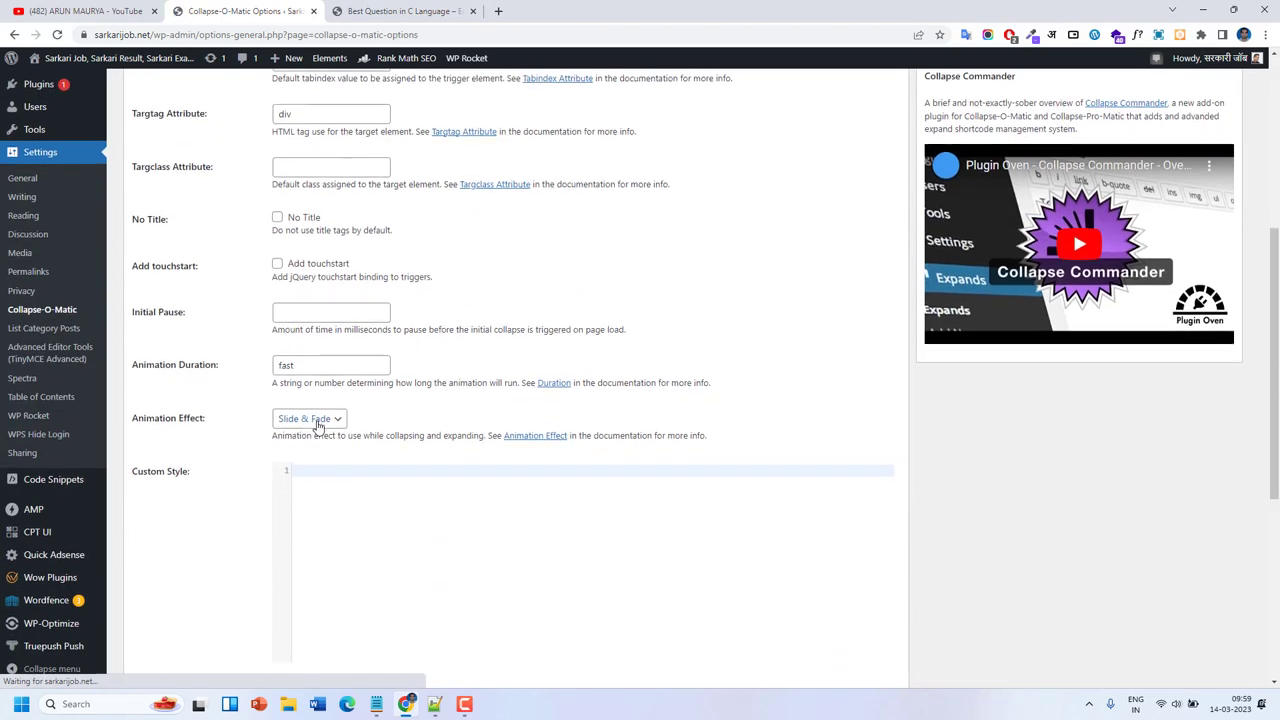
{"action": "scroll", "coordinate": [323, 420], "scroll_direction": "down", "scroll_amount": 5}
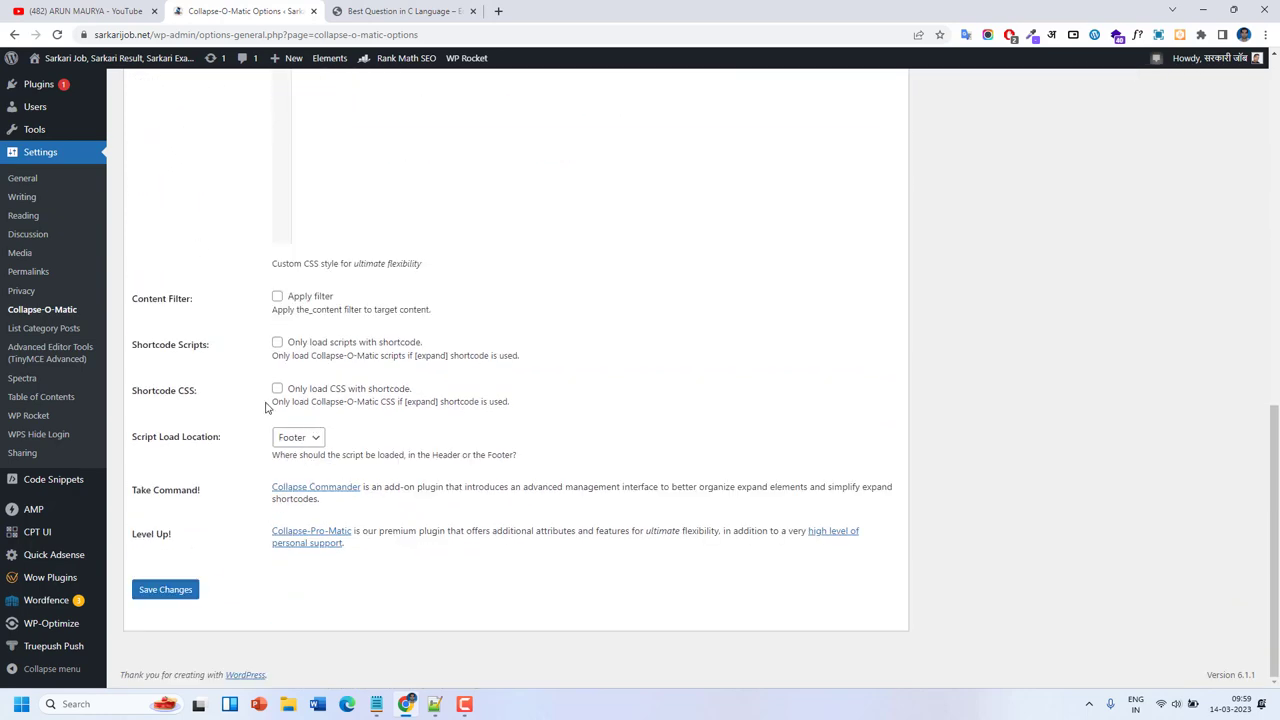
{"action": "scroll", "coordinate": [331, 277], "scroll_direction": "up", "scroll_amount": 2}
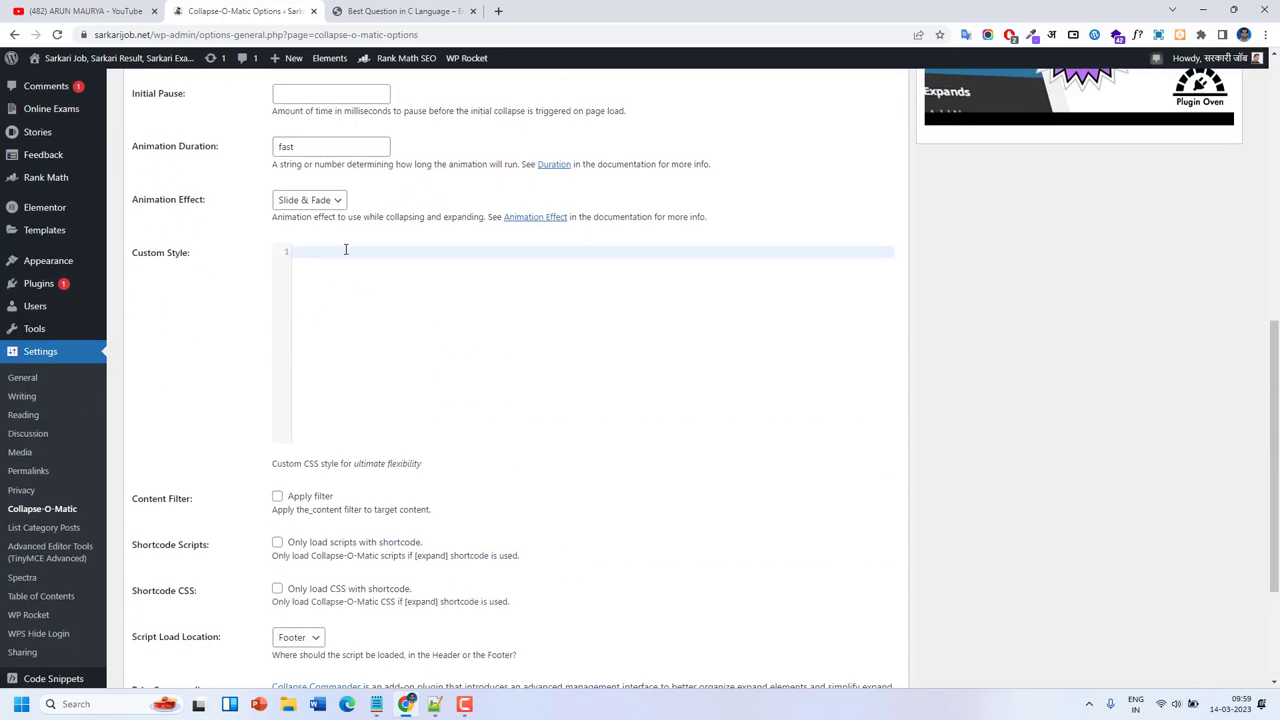
{"action": "scroll", "coordinate": [254, 374], "scroll_direction": "down", "scroll_amount": 2}
{"action": "left_click", "coordinate": [178, 592]}
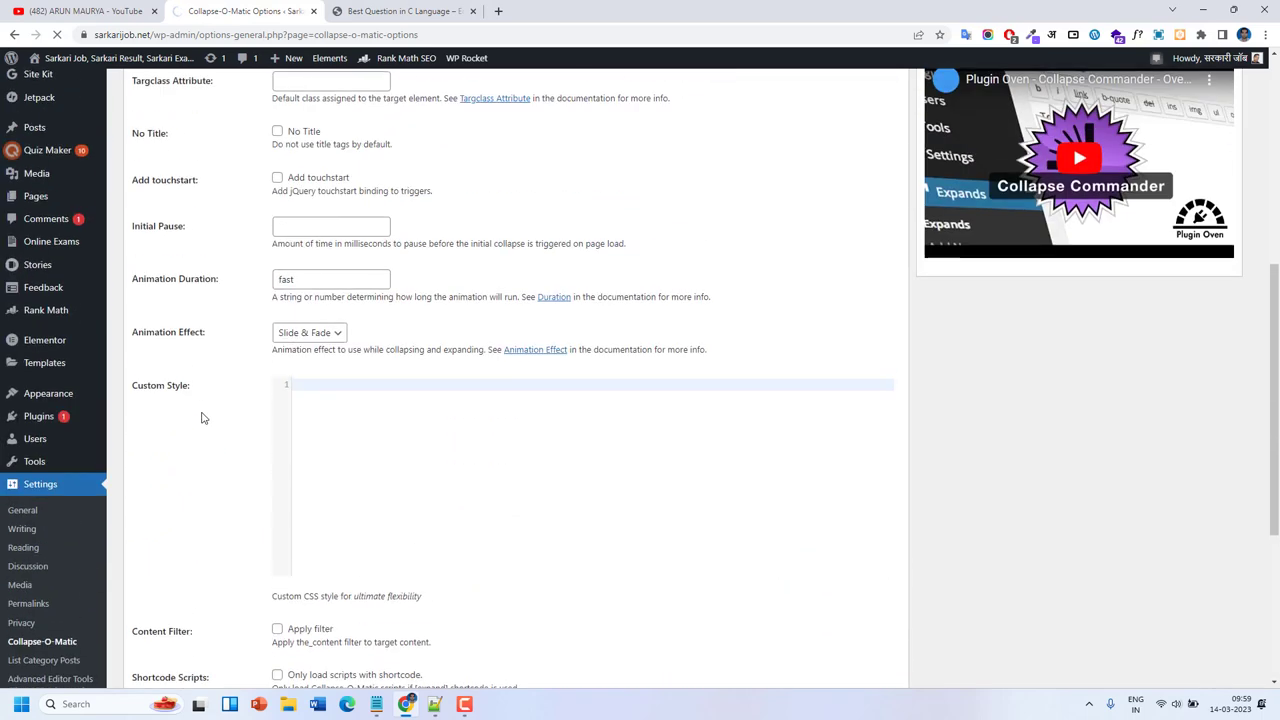
{"action": "scroll", "coordinate": [202, 418], "scroll_direction": "up", "scroll_amount": 2}
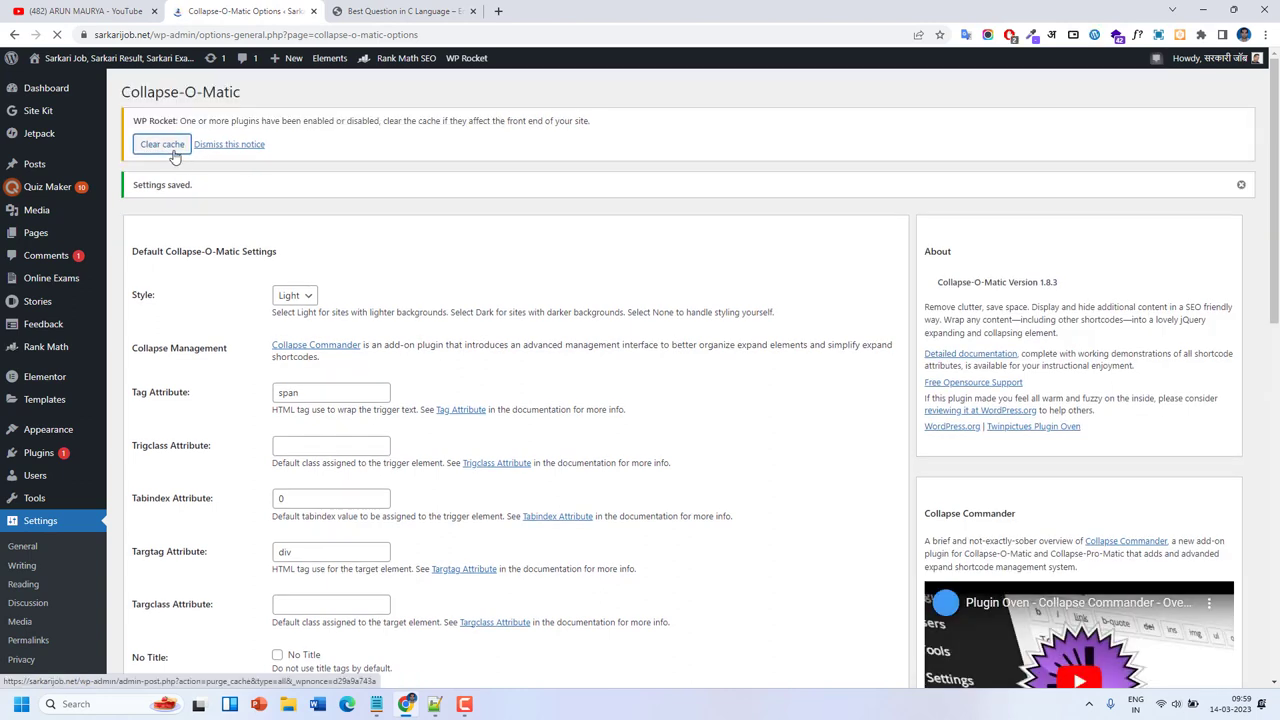
{"action": "left_click", "coordinate": [163, 145]}
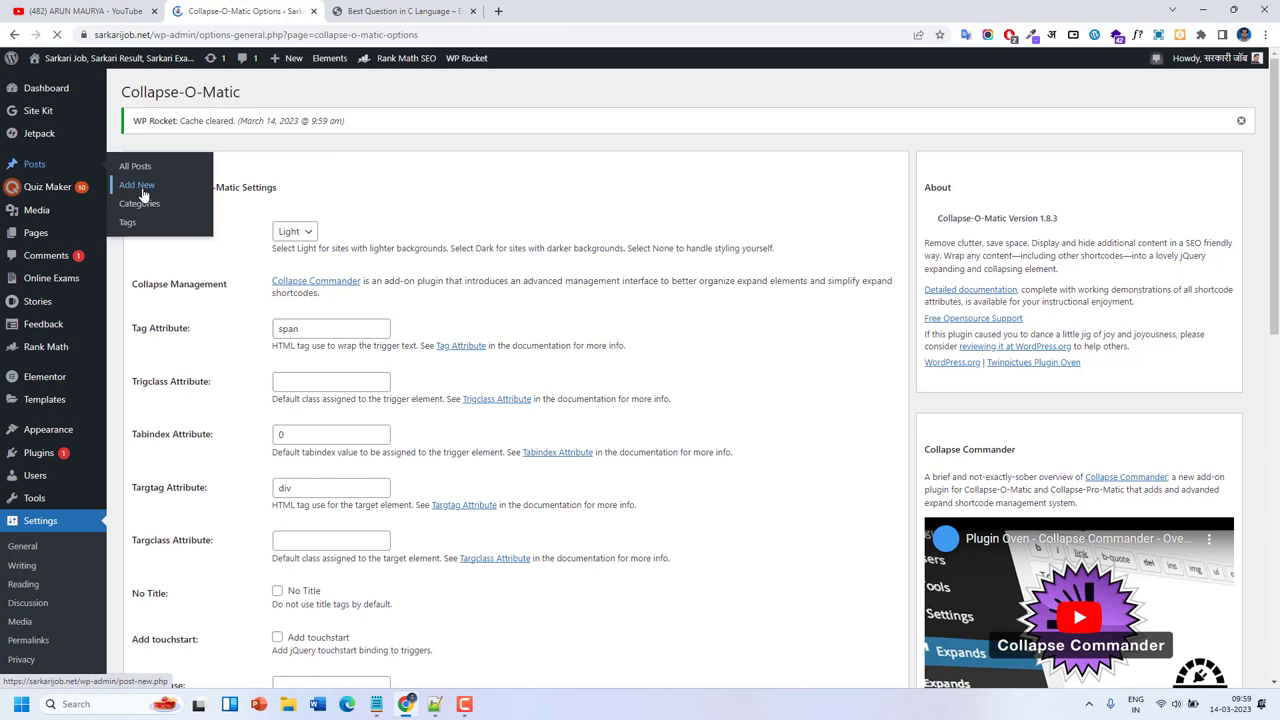
Create a new WordPress post and insert a Classic block into it.
{"action": "left_click", "coordinate": [143, 193]}
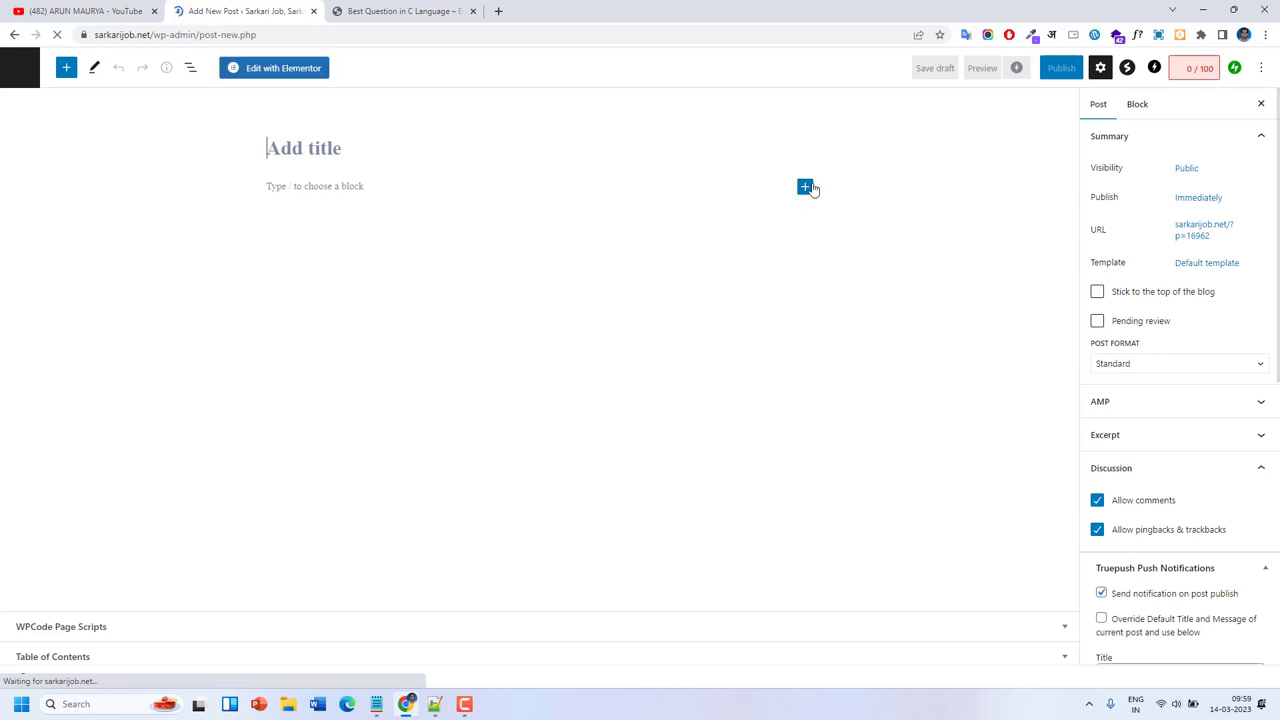
{"action": "left_click", "coordinate": [805, 187]}
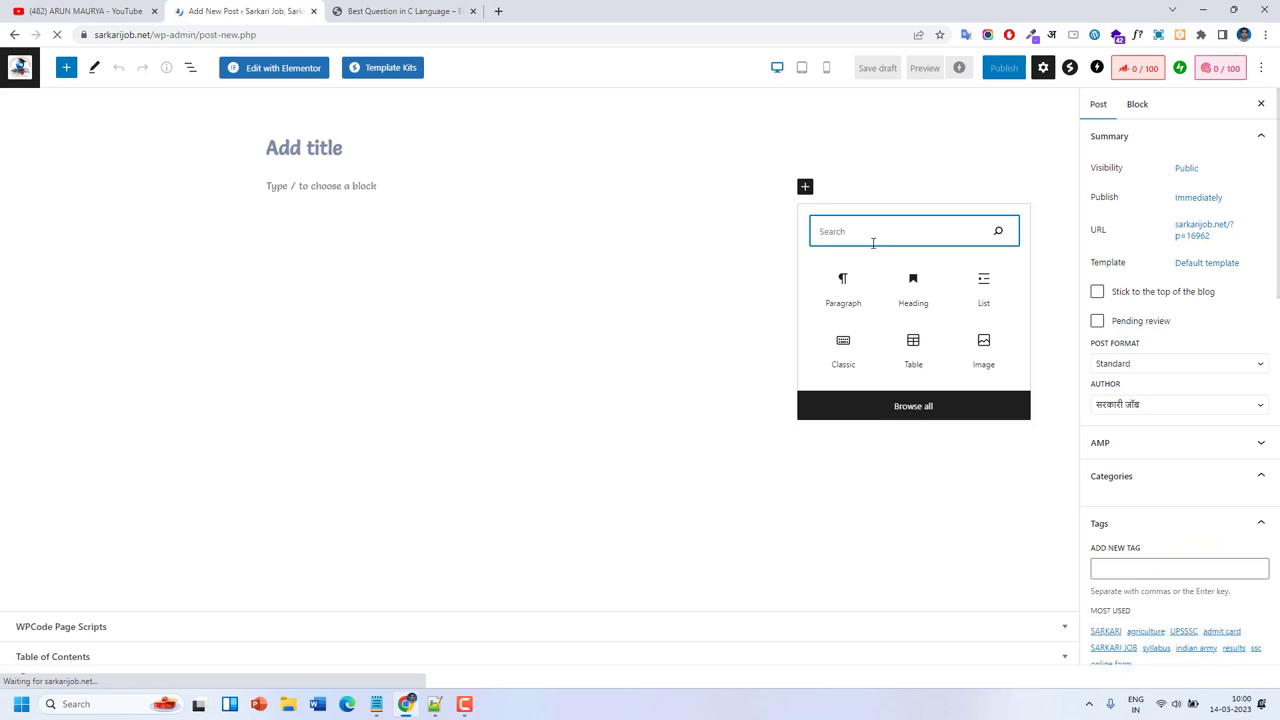
{"action": "type", "text": "las"}
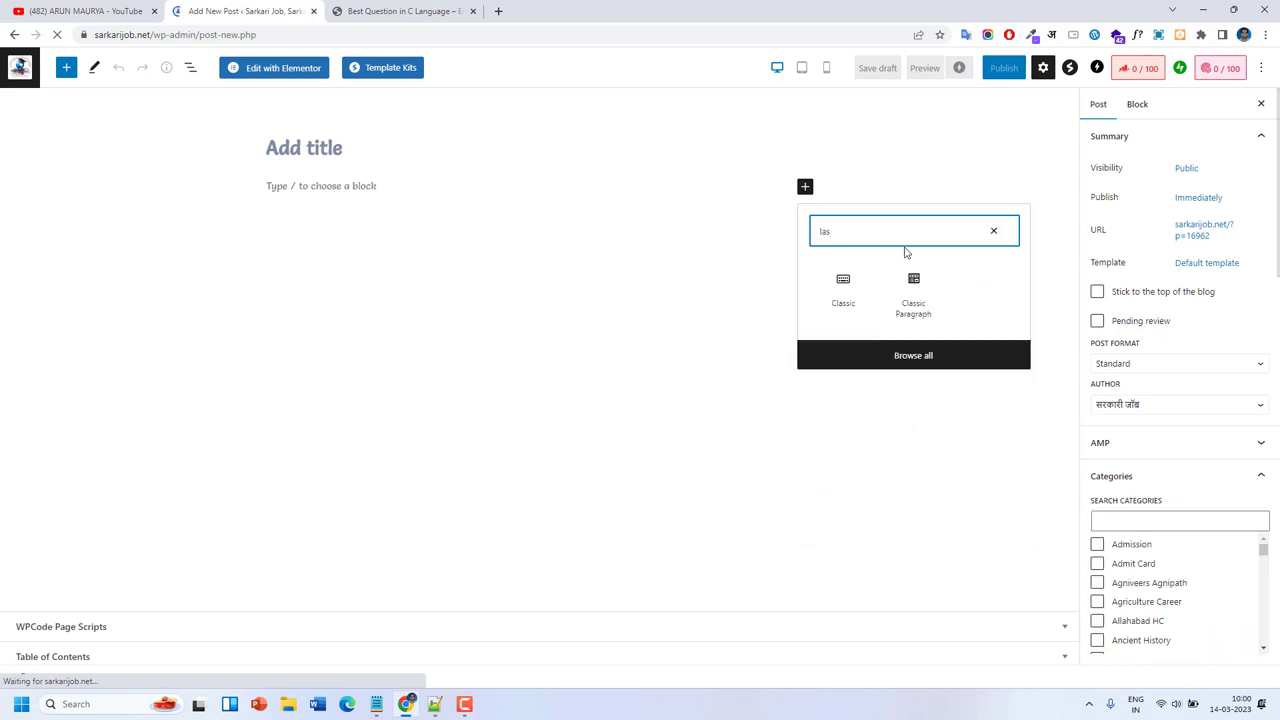
{"action": "left_click", "coordinate": [855, 289]}
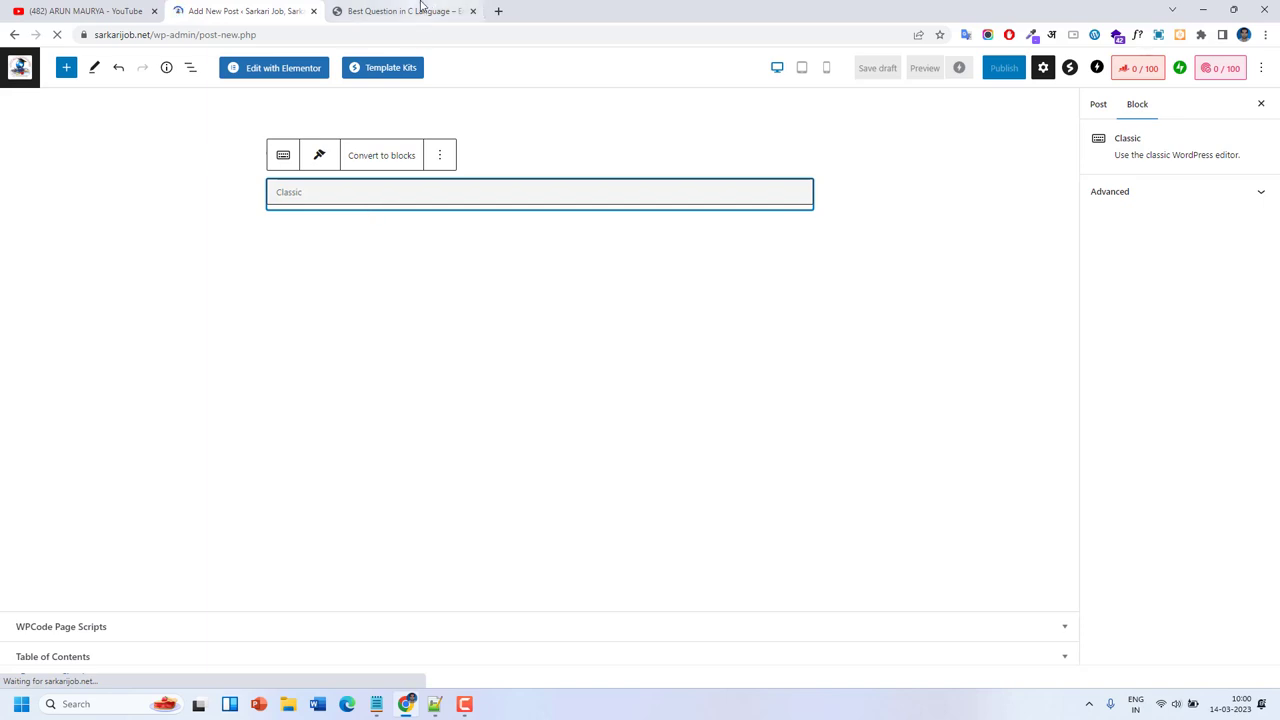
{"action": "left_click", "coordinate": [420, 11]}
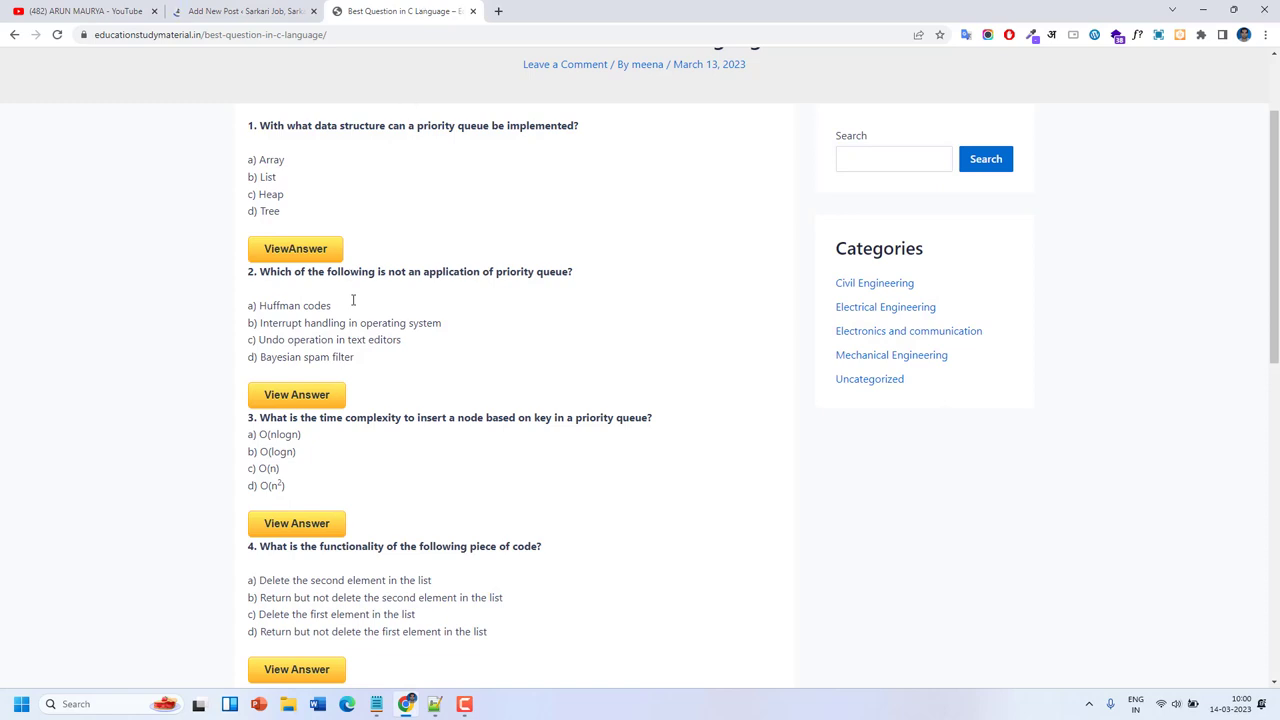
{"action": "left_click", "coordinate": [290, 8]}
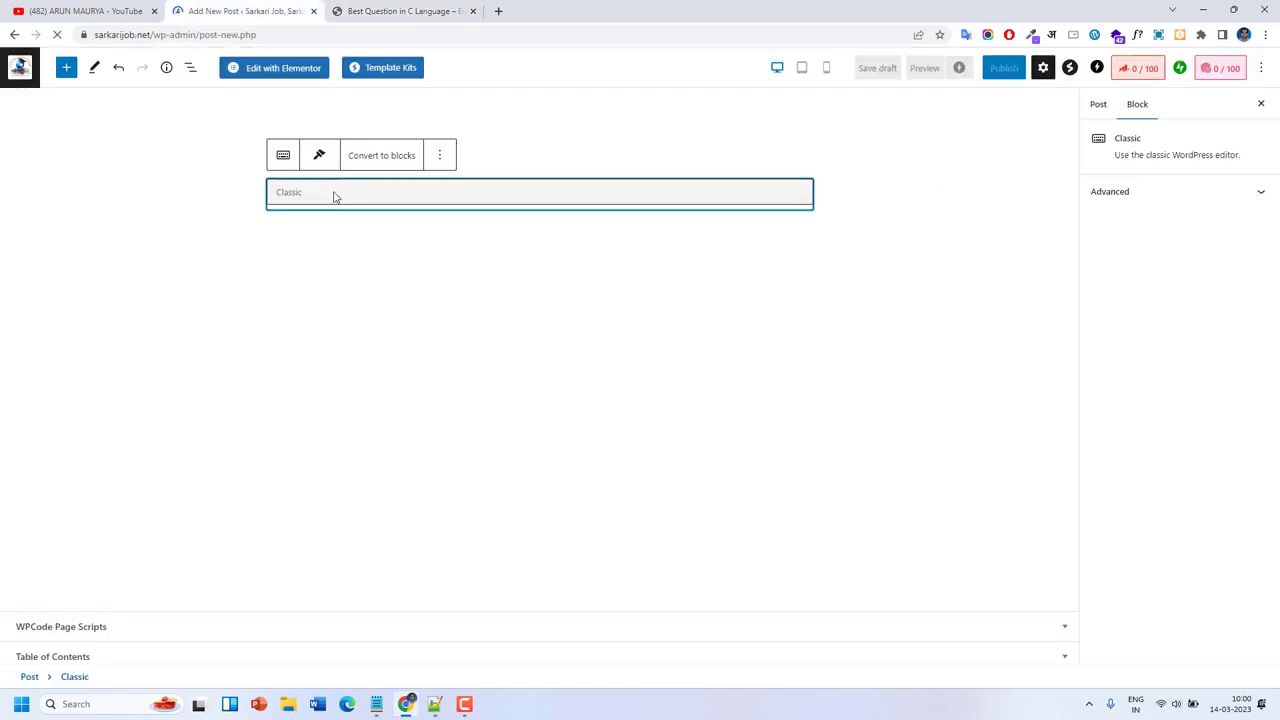
{"action": "left_click", "coordinate": [397, 7]}
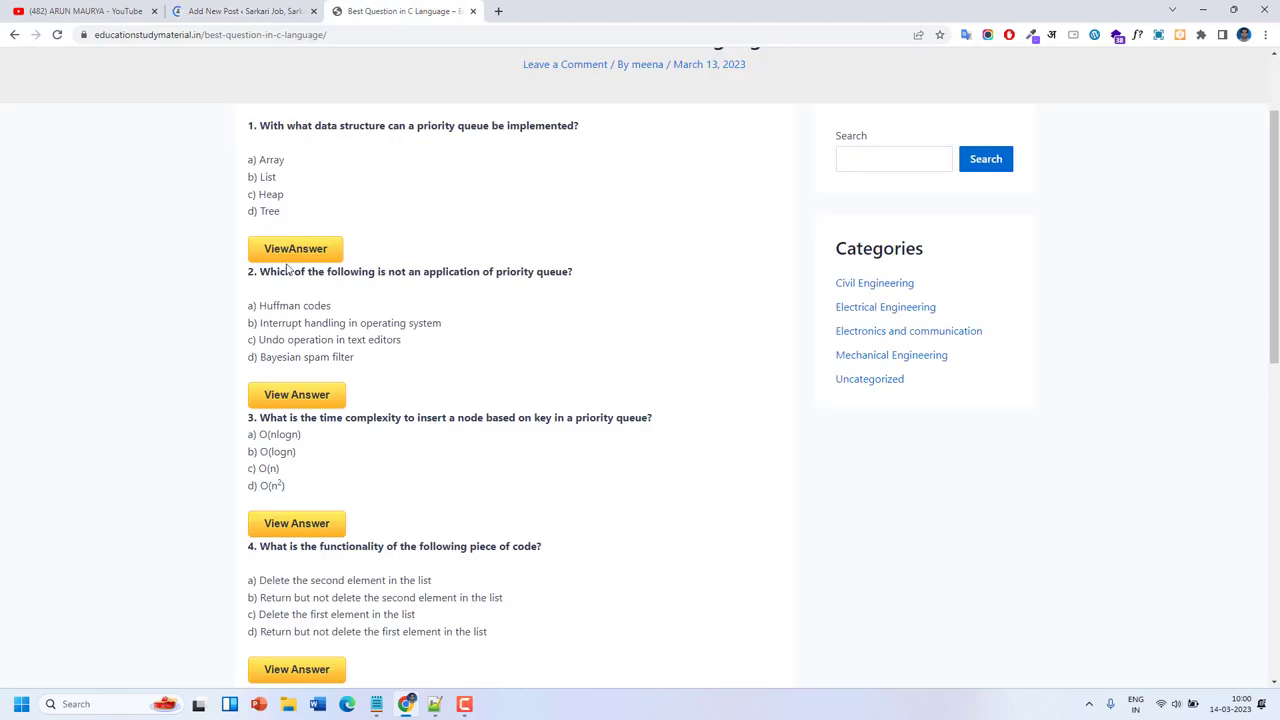
{"action": "left_click", "coordinate": [290, 11]}
Copy the heading Best Question in C Language from the Education Study Material page and paste it as the new post's title.
{"action": "left_click", "coordinate": [393, 17]}
{"action": "scroll", "coordinate": [335, 153], "scroll_direction": "up", "scroll_amount": 1}
{"action": "scroll", "coordinate": [335, 153], "scroll_direction": "up", "scroll_amount": 1}
{"action": "left_click_drag", "start_coordinate": [738, 171], "coordinate": [774, 171]}
{"action": "triple_click", "coordinate": [666, 171]}
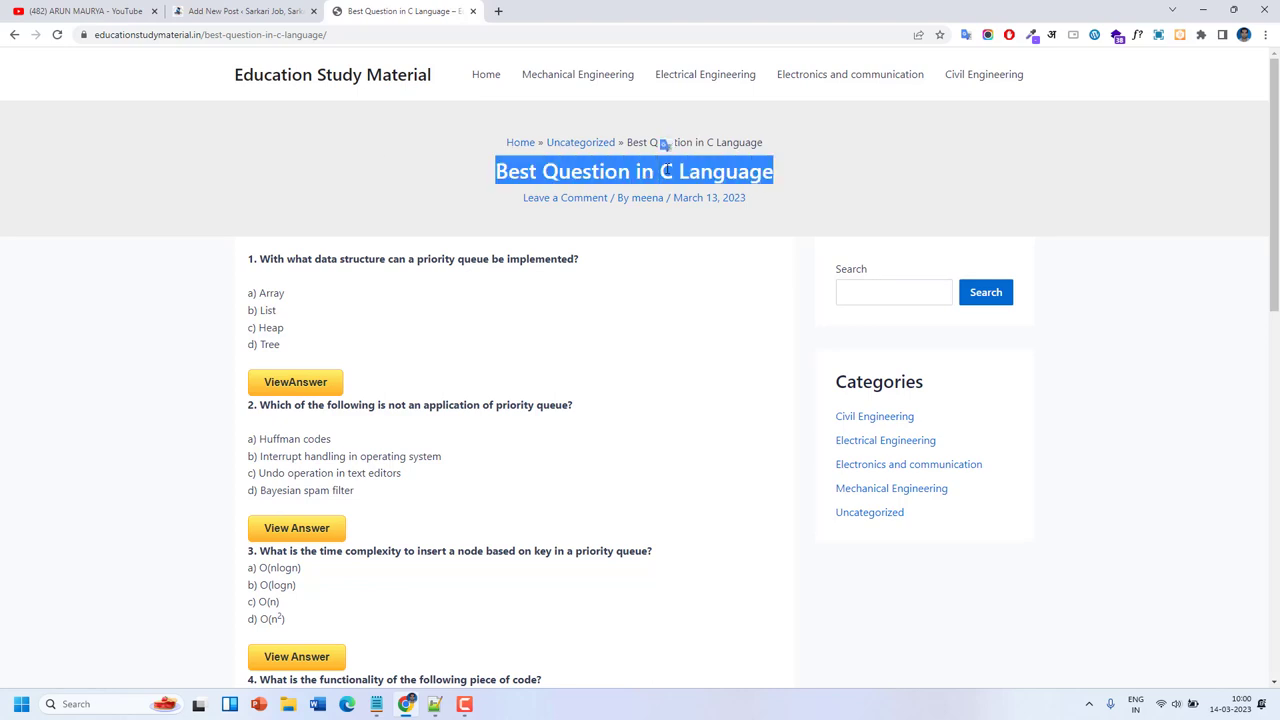
{"action": "right_click", "coordinate": [667, 171]}
{"action": "left_click", "coordinate": [698, 182]}
{"action": "left_click", "coordinate": [243, 11]}
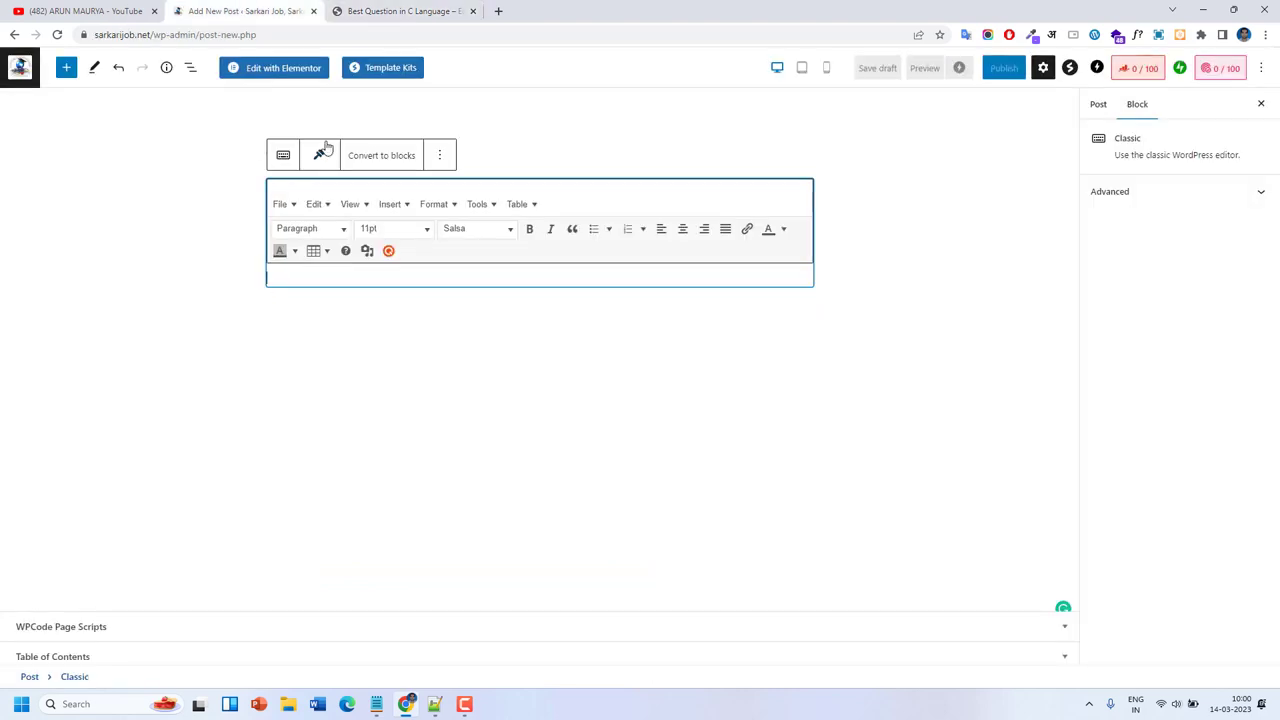
{"action": "left_click", "coordinate": [282, 147]}
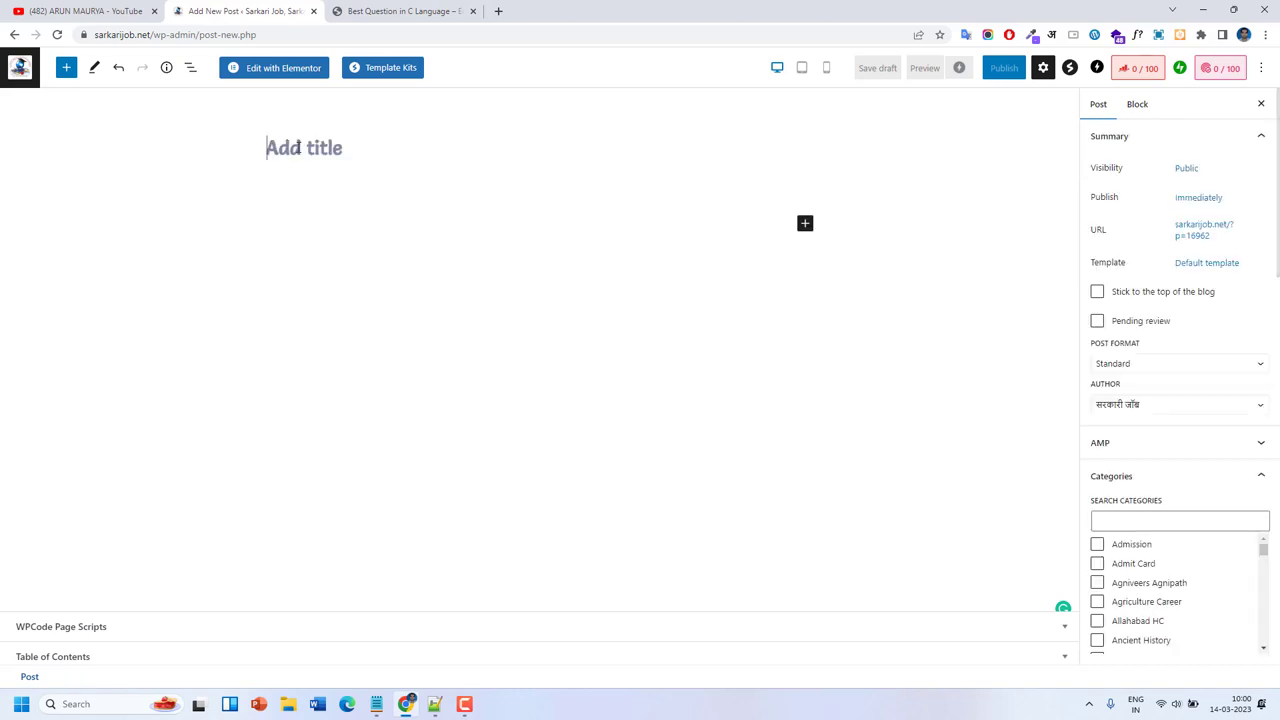
{"action": "right_click", "coordinate": [297, 147]}
{"action": "left_click", "coordinate": [333, 247]}
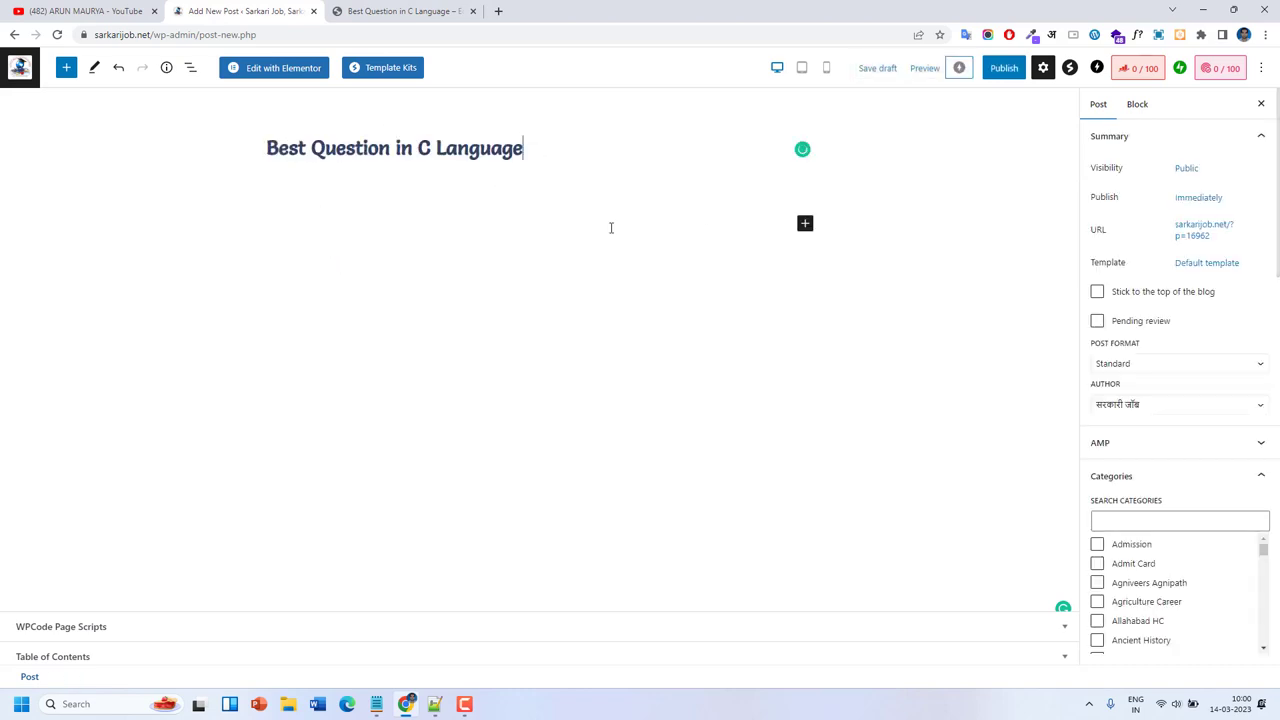
Insert another Classic block in the empty paragraph below the post title.
{"action": "left_click", "coordinate": [770, 220]}
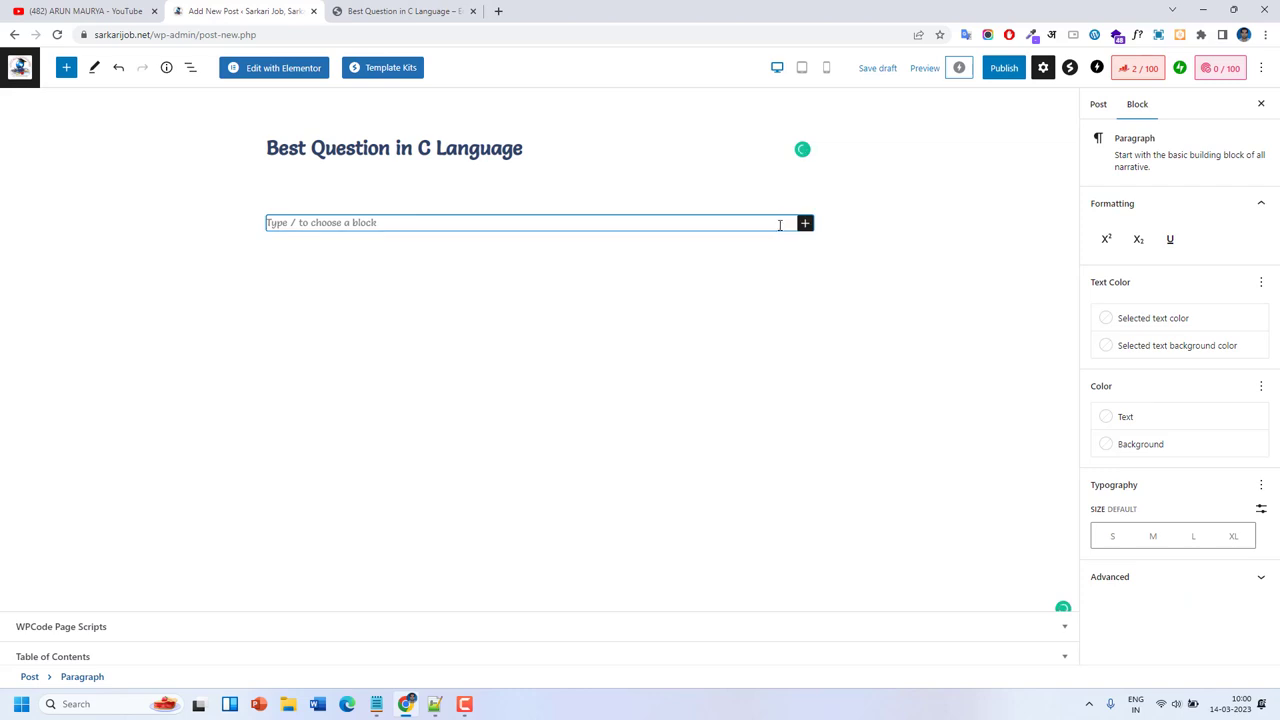
{"action": "left_click", "coordinate": [808, 229]}
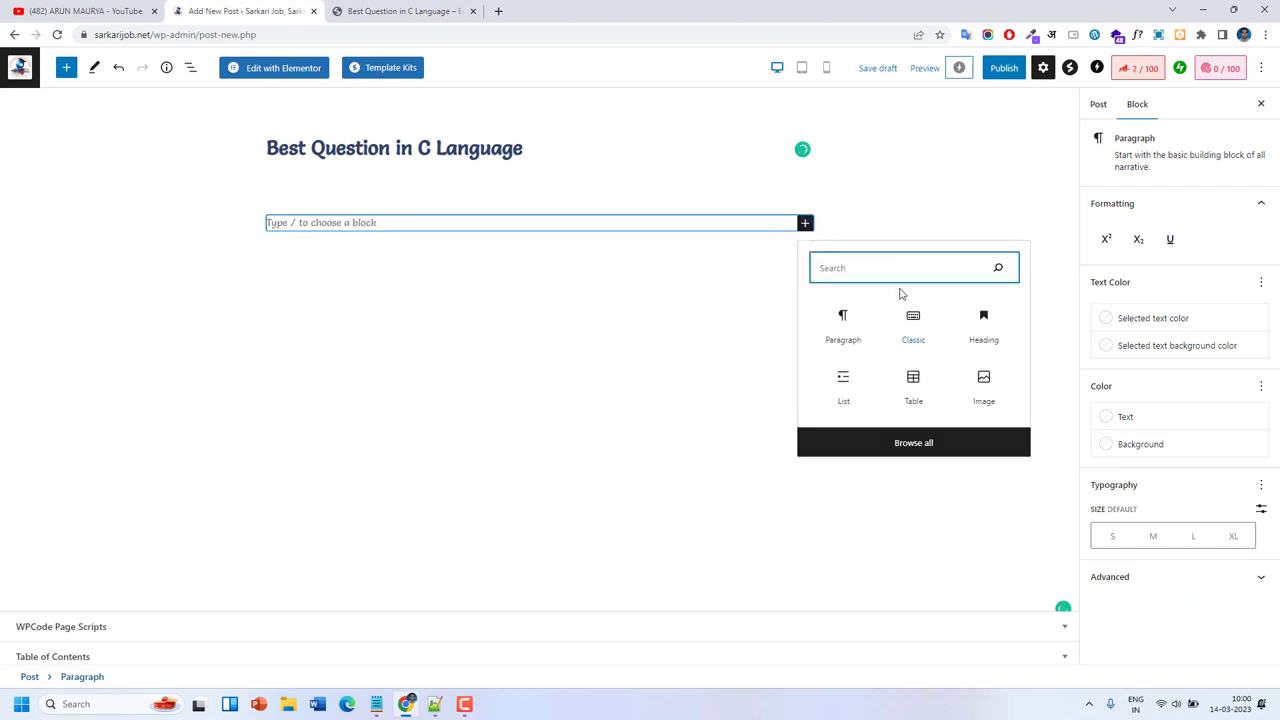
{"action": "type", "text": "cl"}
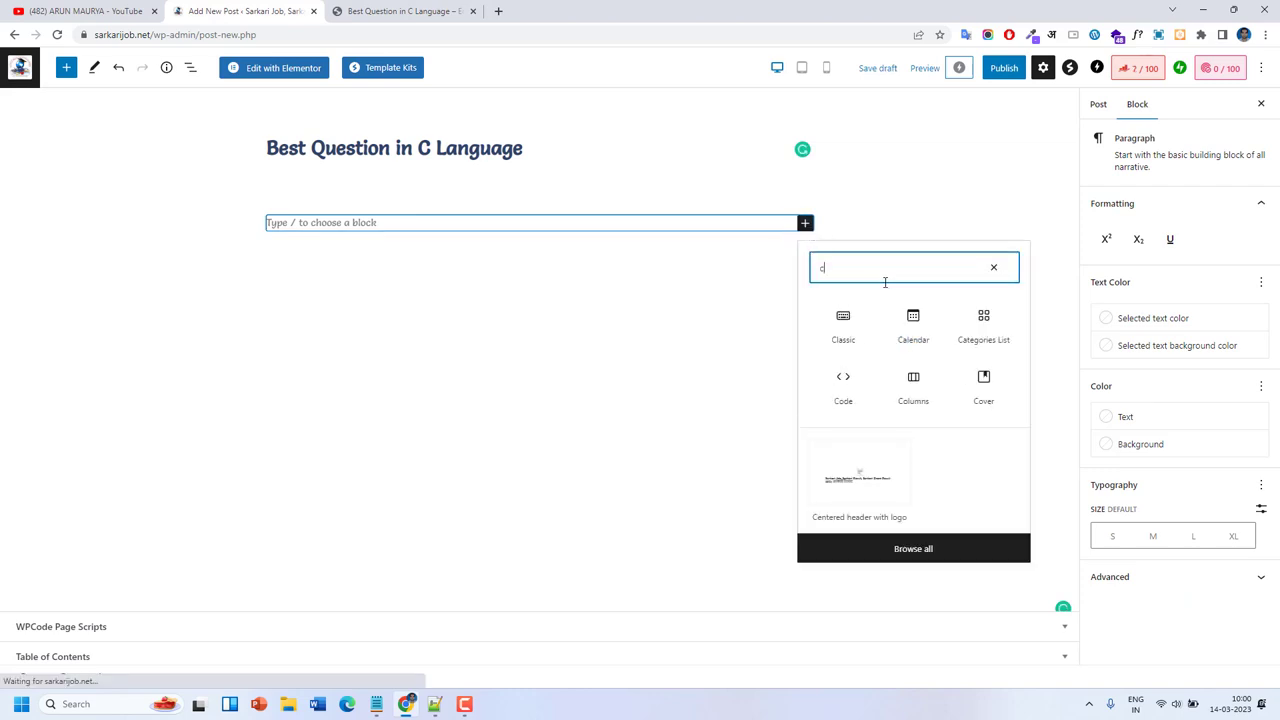
{"action": "left_click", "coordinate": [861, 337]}
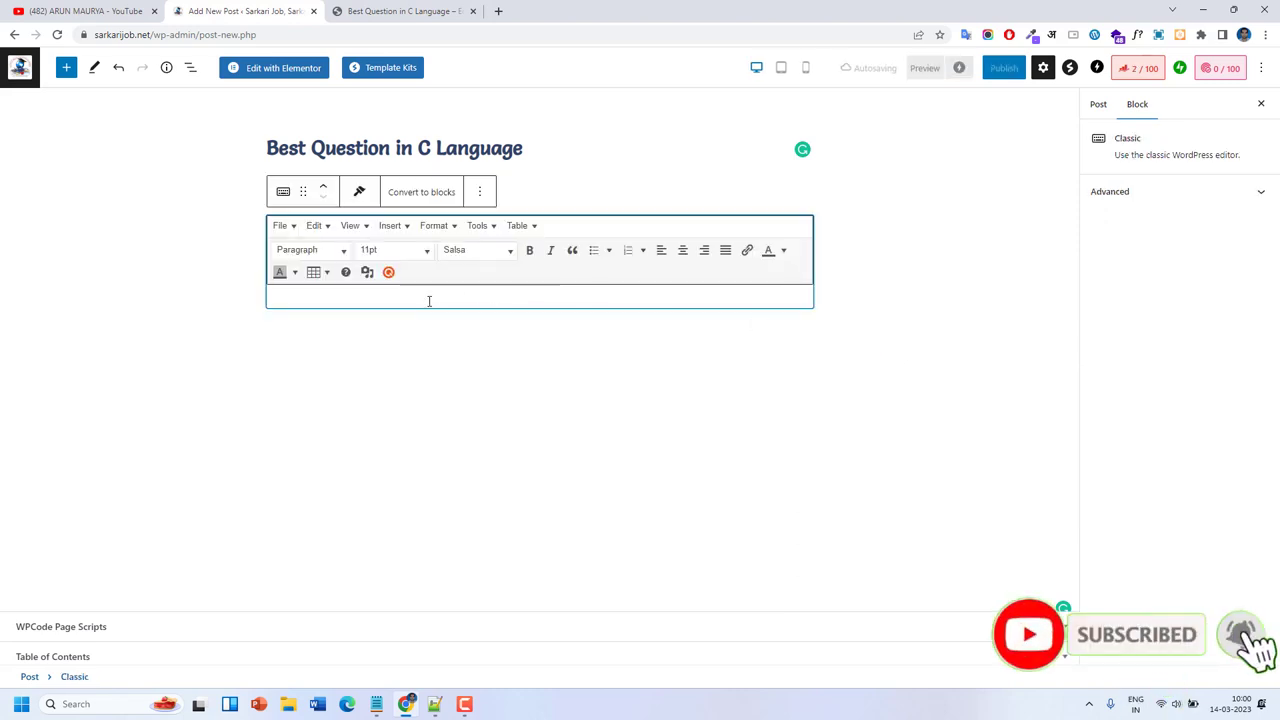
Copy question 1 about implementing a priority queue from the C Language page and paste it into the Classic block.
{"action": "left_click", "coordinate": [451, 5]}
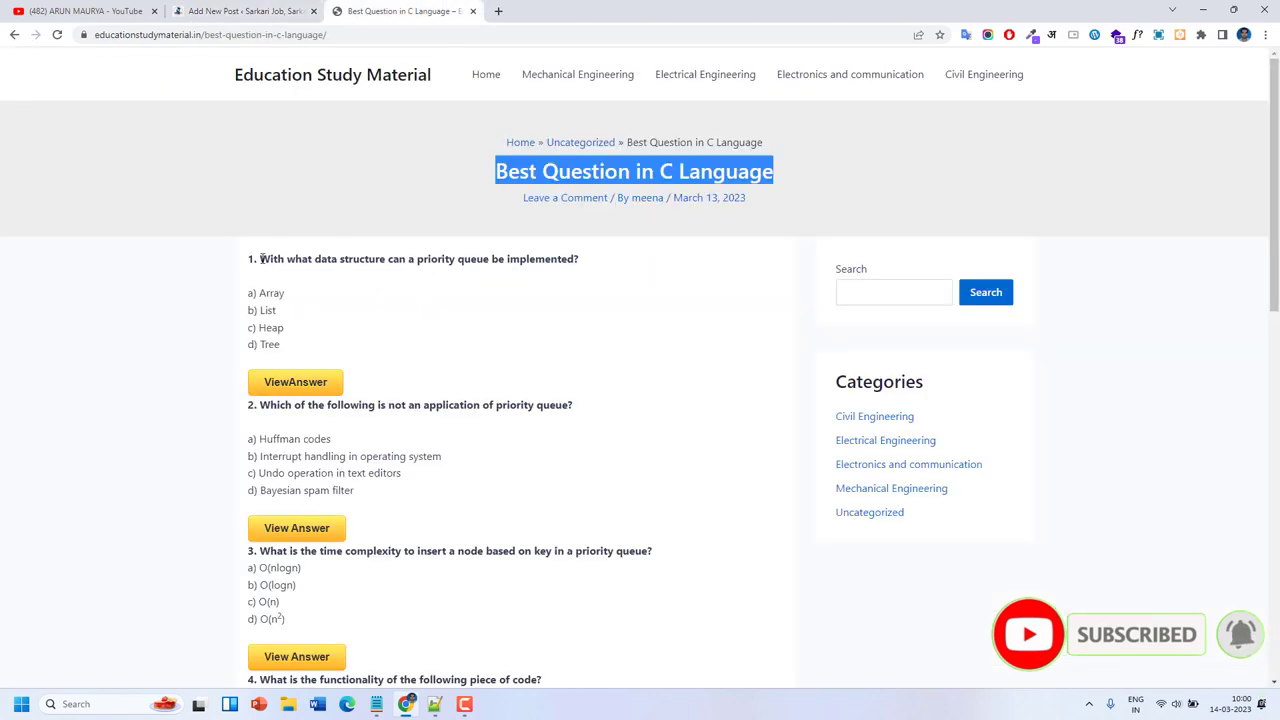
{"action": "left_click_drag", "start_coordinate": [248, 258], "coordinate": [386, 260]}
{"action": "left_click_drag", "start_coordinate": [486, 272], "coordinate": [580, 260]}
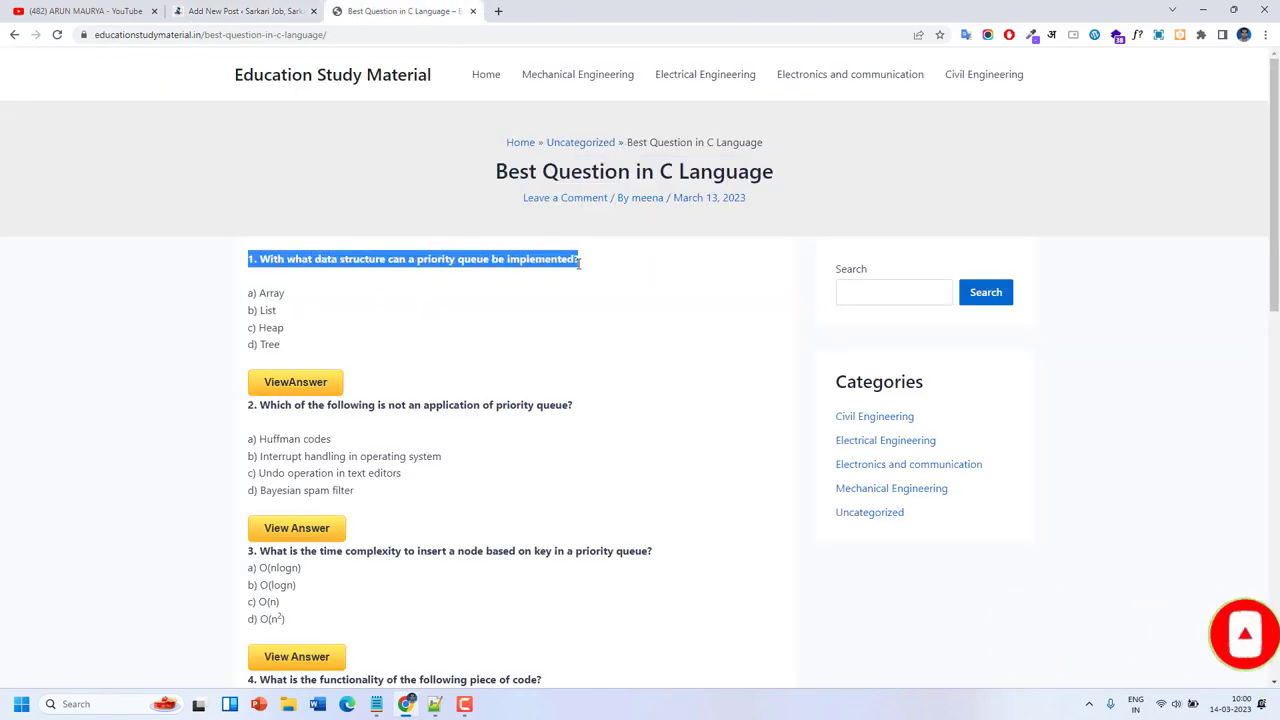
{"action": "right_click", "coordinate": [522, 252]}
{"action": "left_click", "coordinate": [552, 261]}
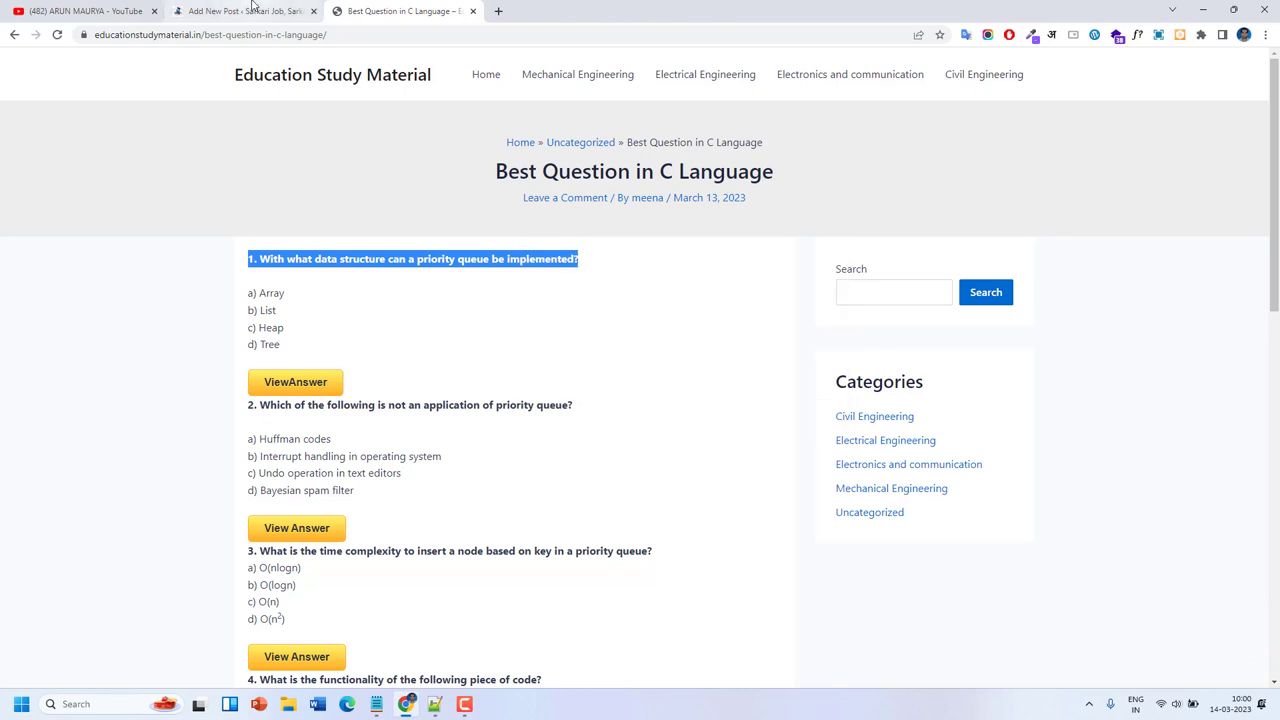
{"action": "left_click", "coordinate": [240, 11]}
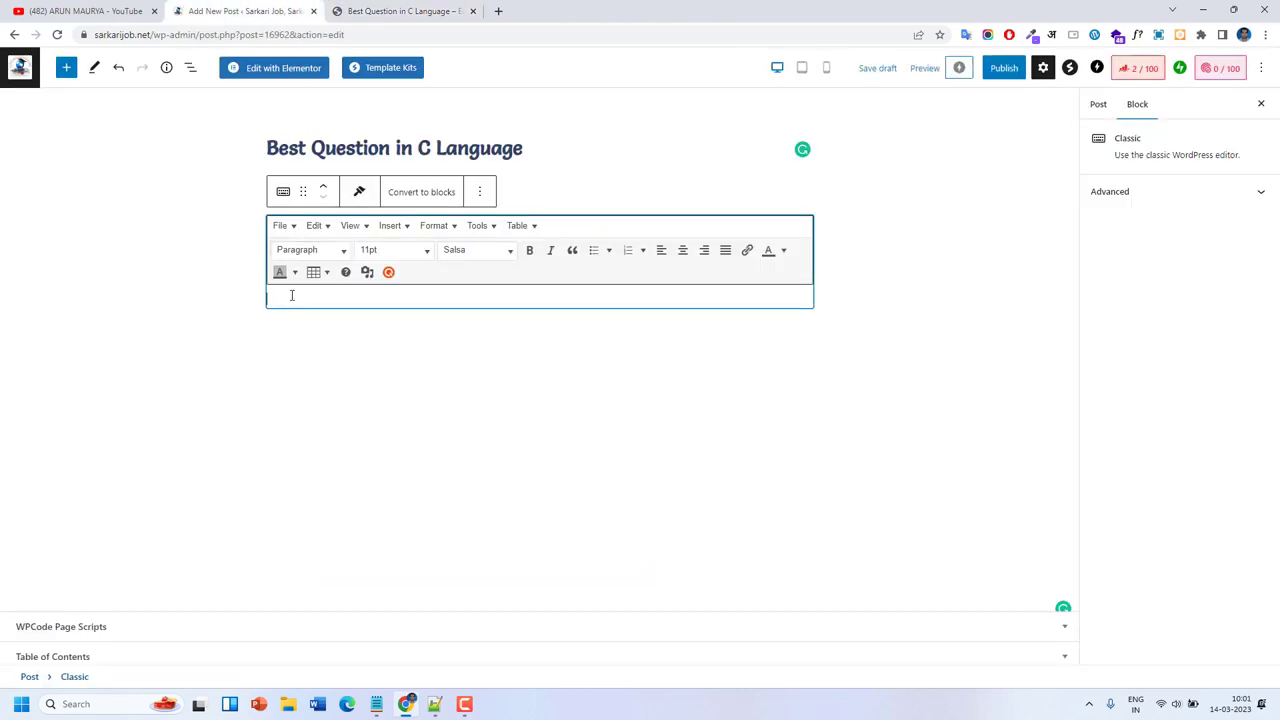
{"action": "key", "text": "ctrl+v"}
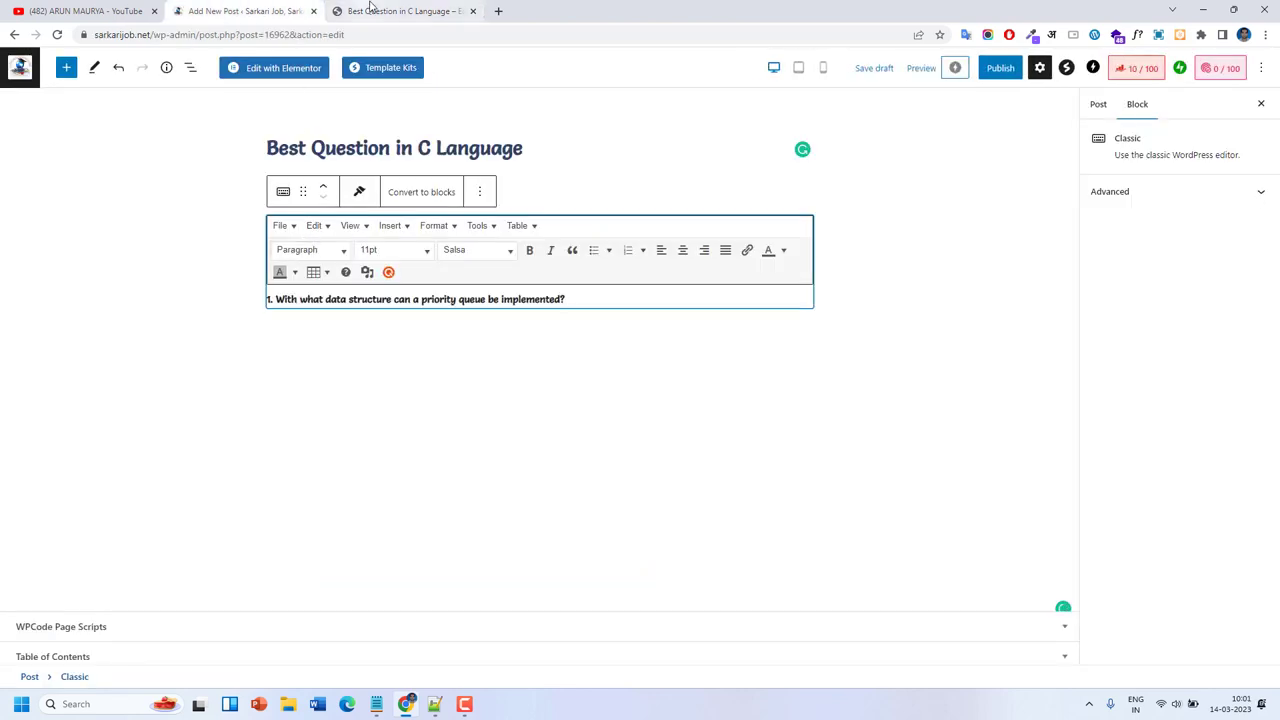
Add a line below question 1 in the post and try to paste its four answer options from the Education Study Material page.
{"action": "left_click", "coordinate": [368, 10]}
{"action": "left_click_drag", "start_coordinate": [283, 349], "coordinate": [249, 275]}
{"action": "right_click", "coordinate": [252, 292]}
{"action": "left_click", "coordinate": [275, 305]}
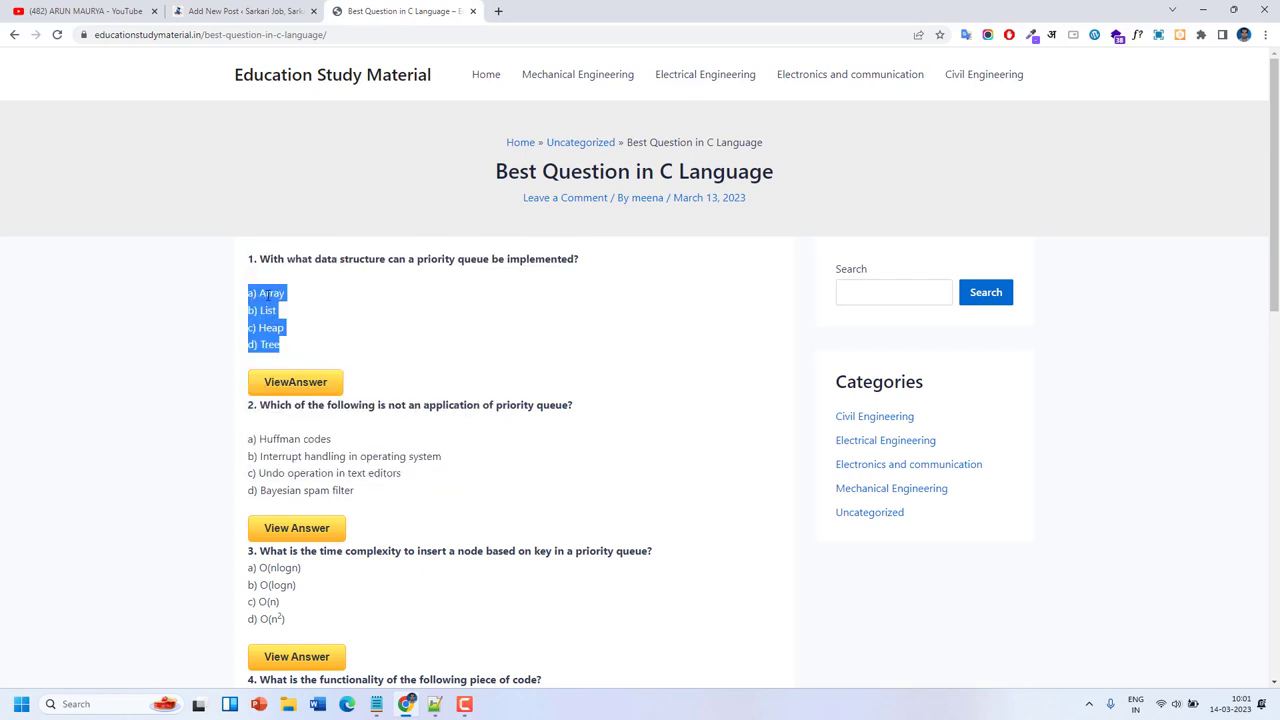
{"action": "left_click", "coordinate": [268, 10]}
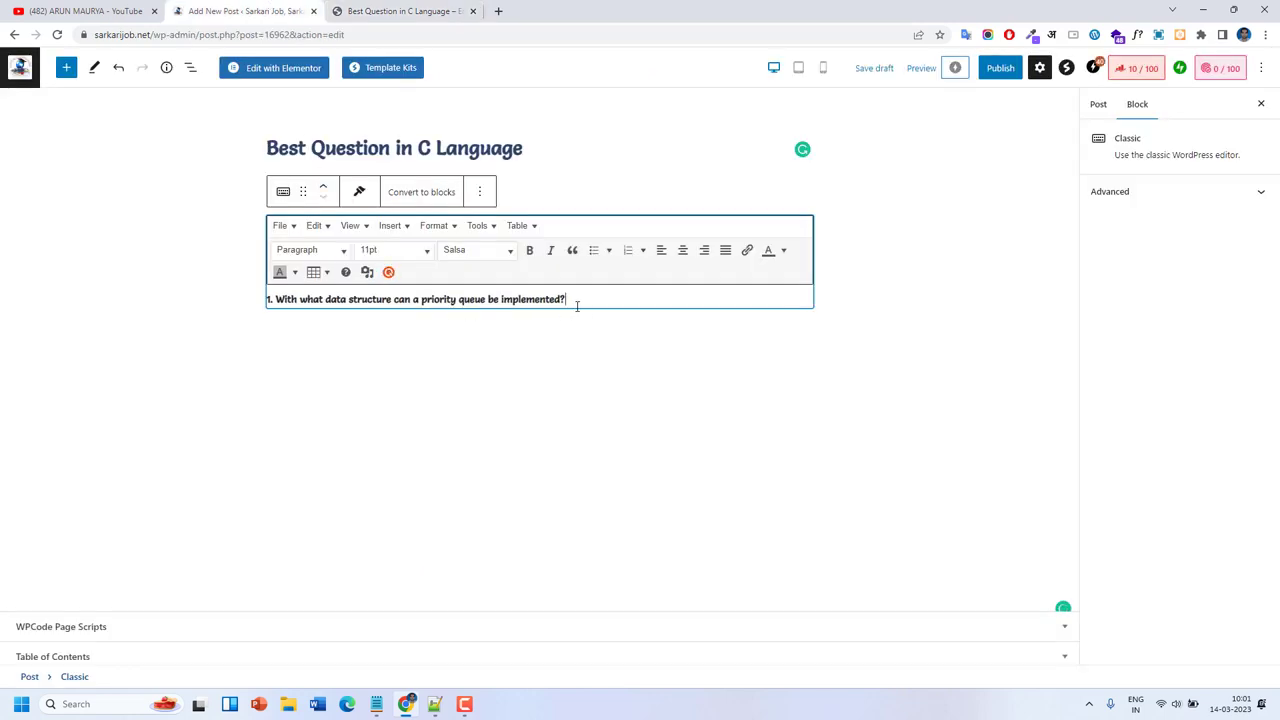
{"action": "key", "text": "Return"}
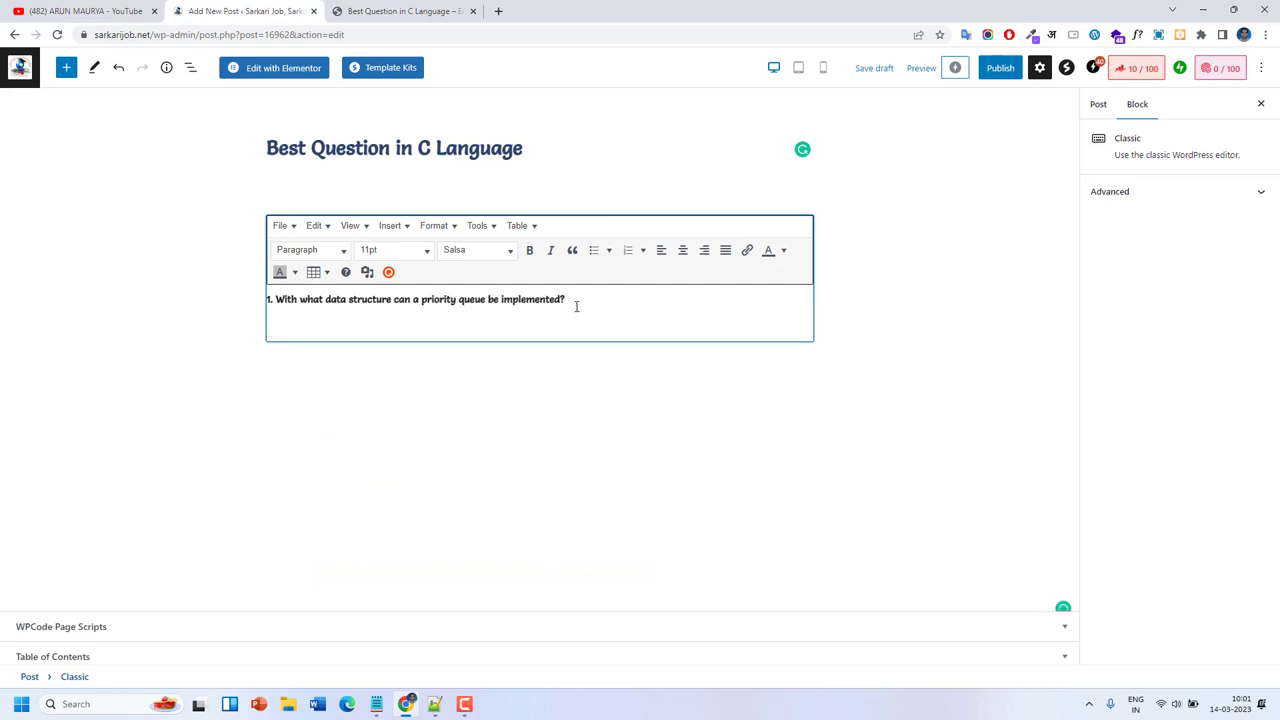
{"action": "key", "text": "ctrl+c"}
{"action": "key", "text": "ctrl+v"}
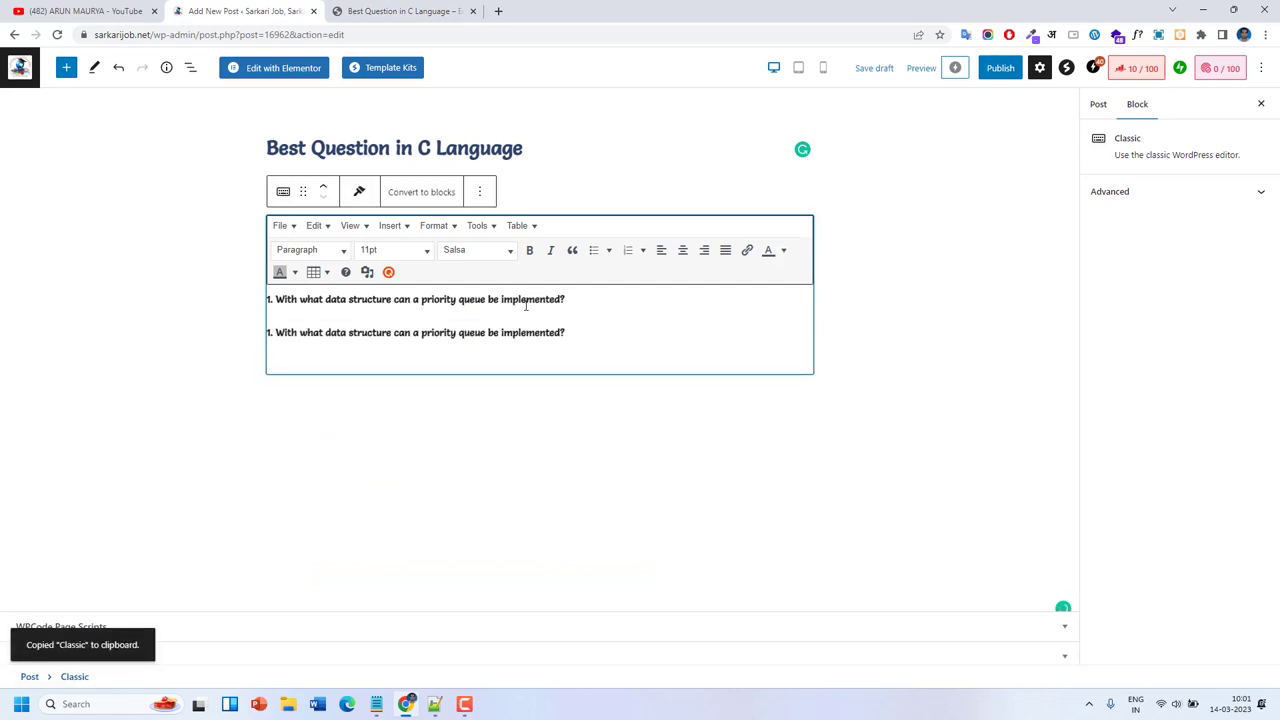
Copy options a) Array to d) Tree from the Education Study Material page and paste them below question 1 in the post.
{"action": "left_click", "coordinate": [382, 11]}
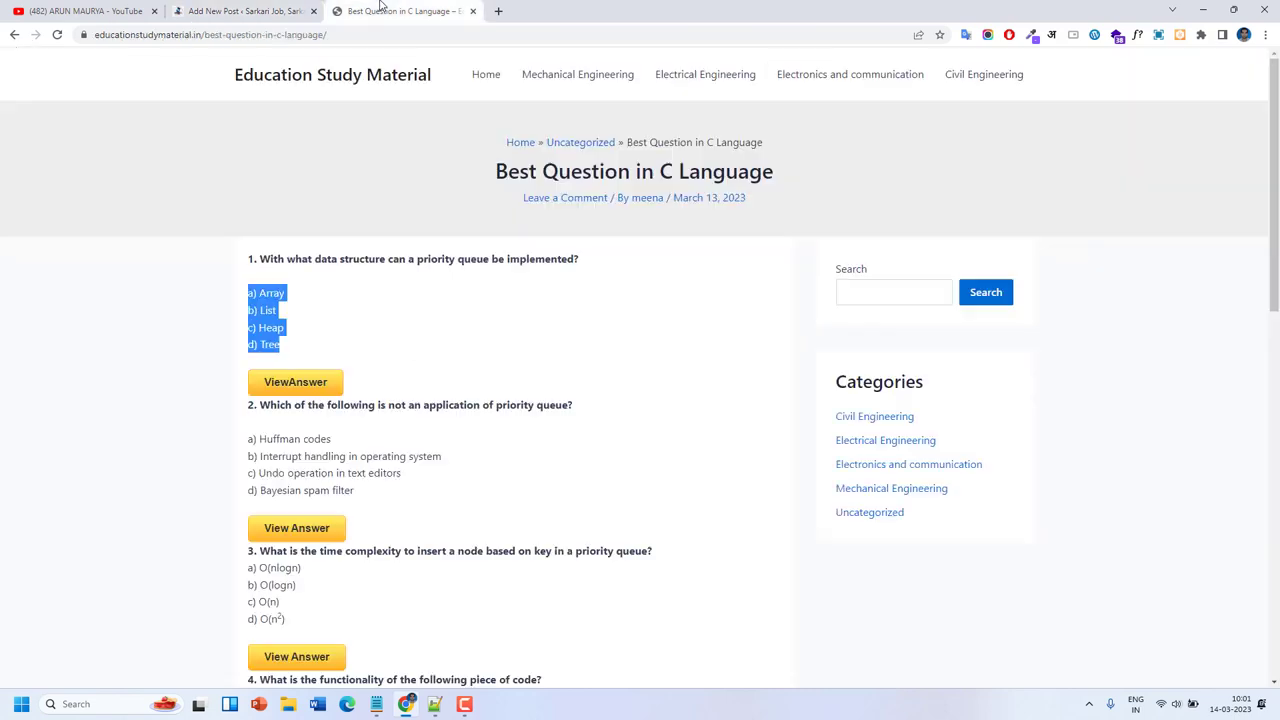
{"action": "right_click", "coordinate": [289, 303]}
{"action": "left_click", "coordinate": [314, 311]}
{"action": "left_click", "coordinate": [236, 8]}
{"action": "left_click", "coordinate": [317, 323]}
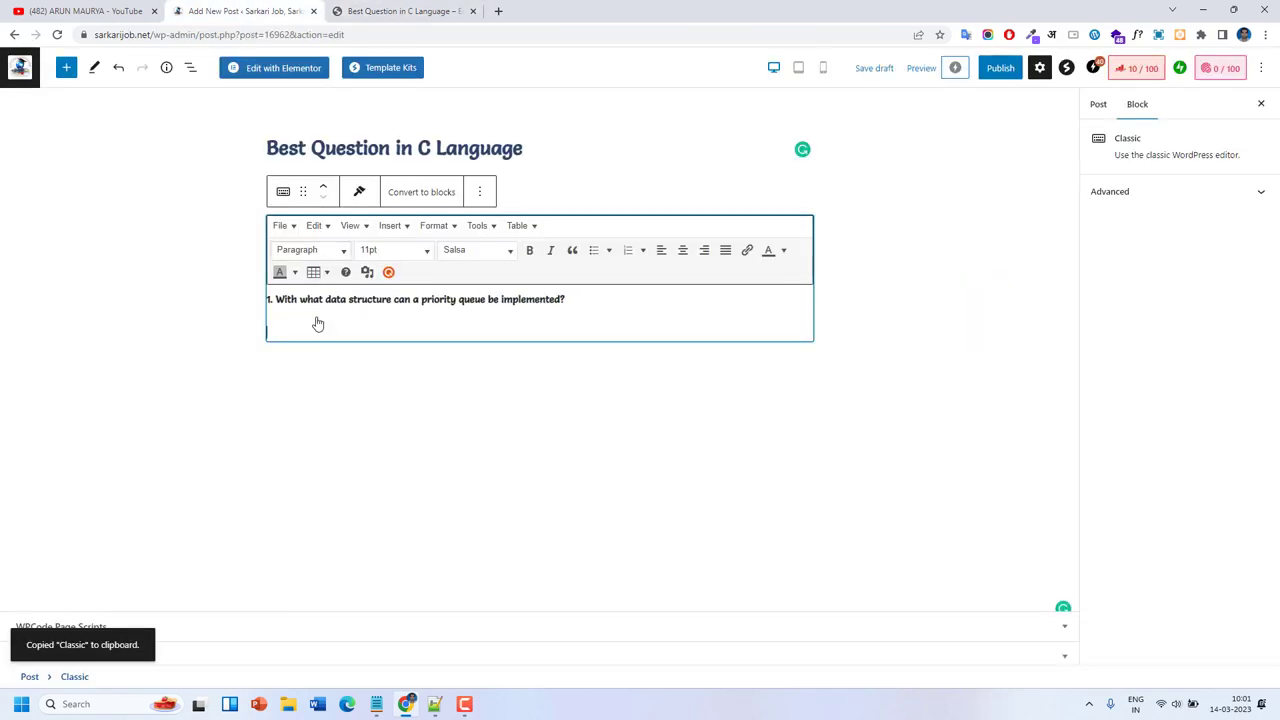
{"action": "key", "text": "ctrl+v"}
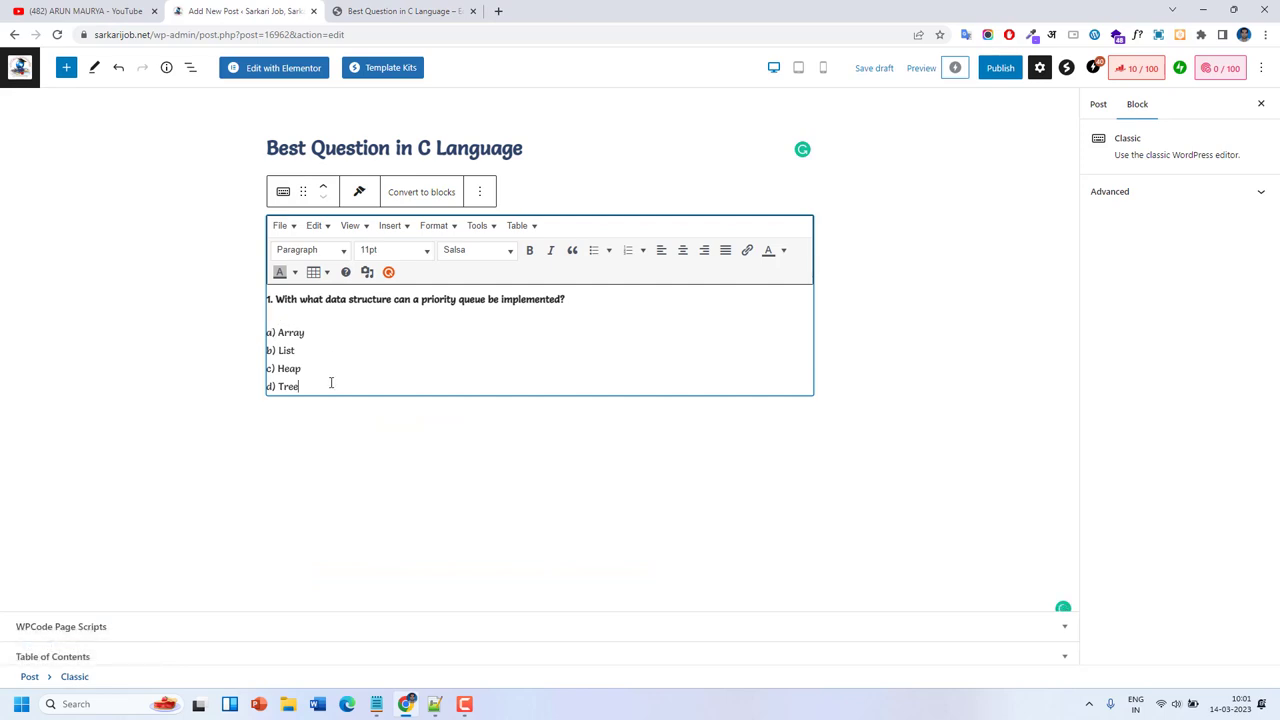
Copy the expand shortcode from the Notepad note and paste it on a new line below the answer options.
{"action": "key", "text": "Return"}
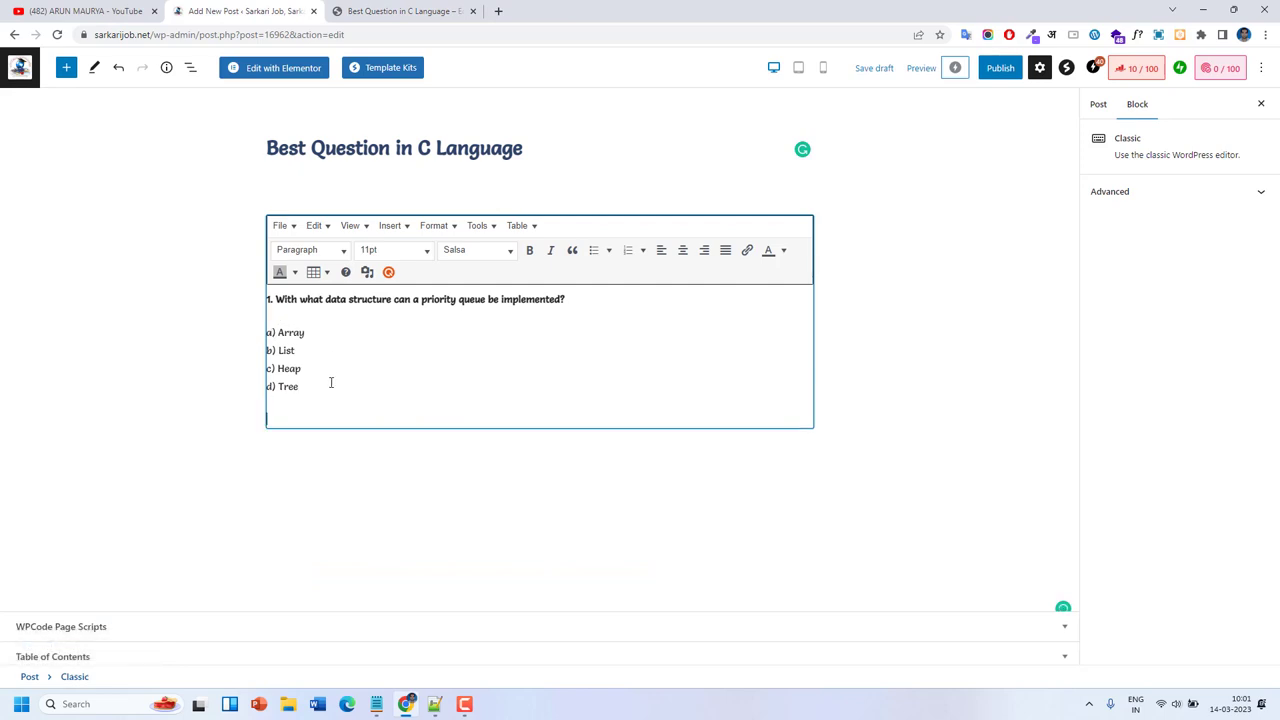
{"action": "left_click", "coordinate": [378, 704]}
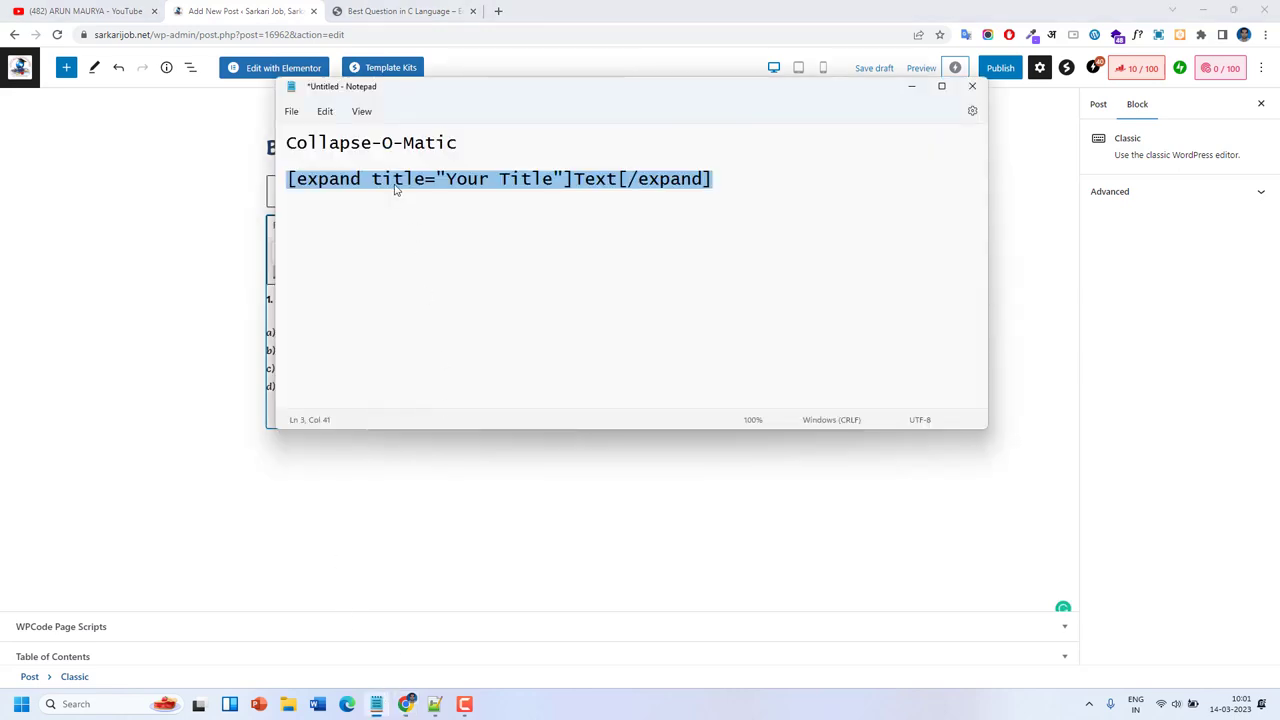
{"action": "right_click", "coordinate": [395, 190]}
{"action": "left_click", "coordinate": [433, 256]}
{"action": "left_click", "coordinate": [196, 252]}
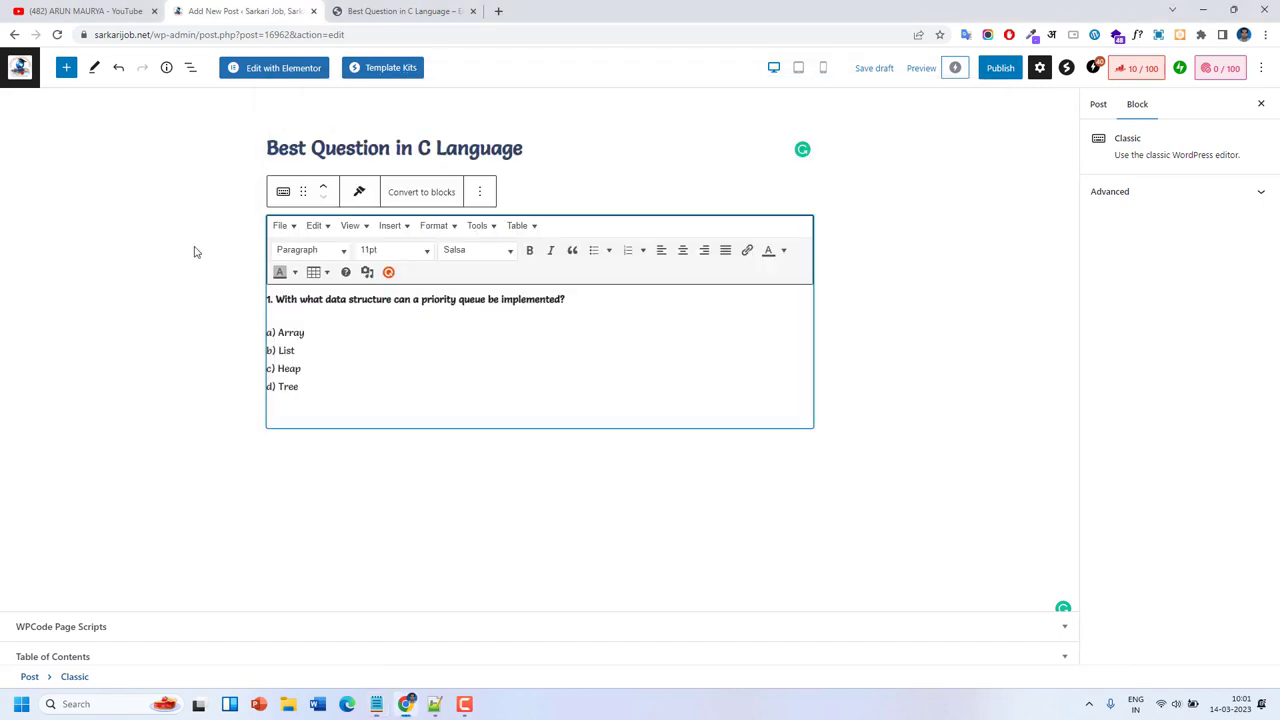
{"action": "left_click", "coordinate": [280, 406]}
{"action": "left_click", "coordinate": [290, 308]}
{"action": "key", "text": "ctrl+v"}
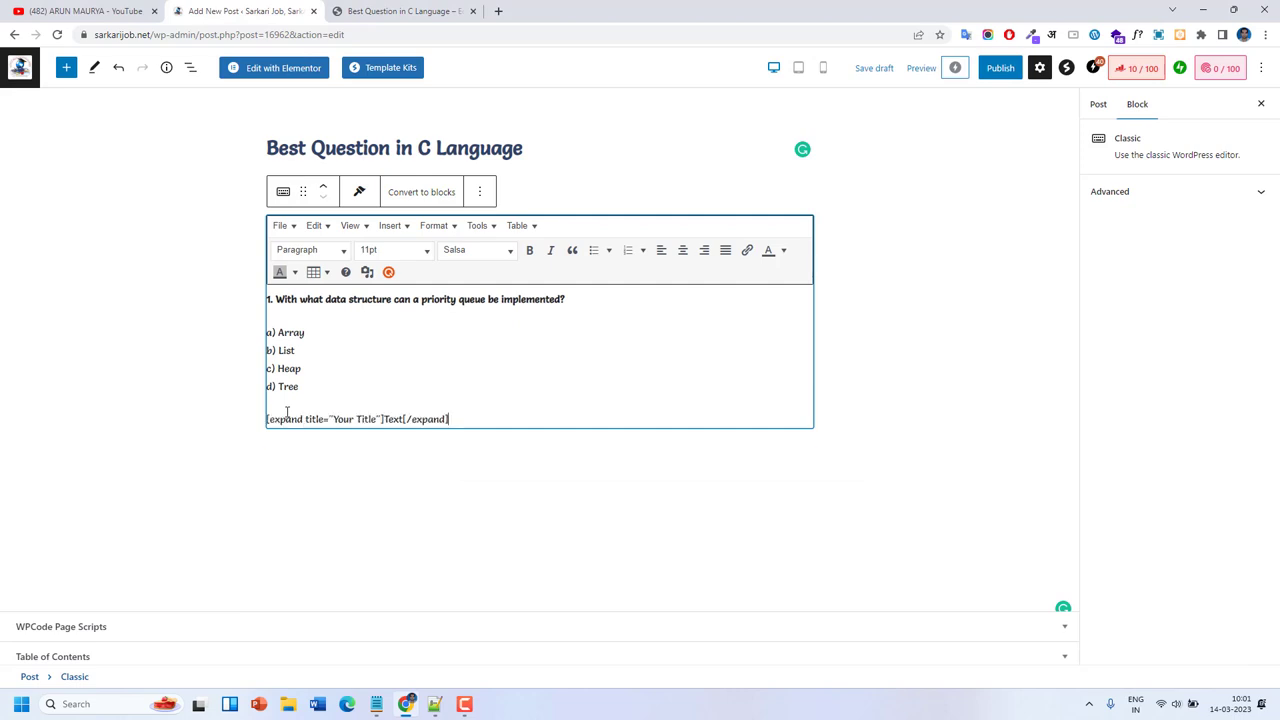
Set the shortcode's title to "View Answer" and replace its Text placeholder with C.
{"action": "left_click_drag", "start_coordinate": [377, 418], "coordinate": [333, 419]}
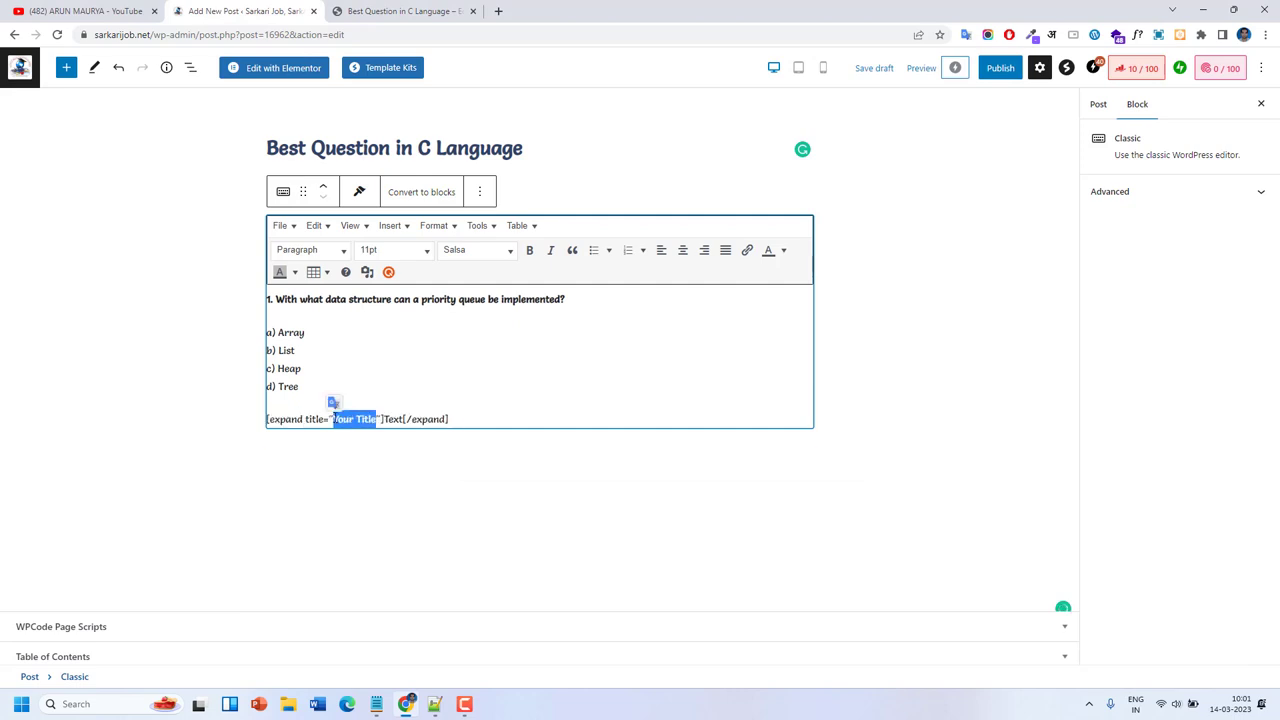
{"action": "type", "text": "View "}
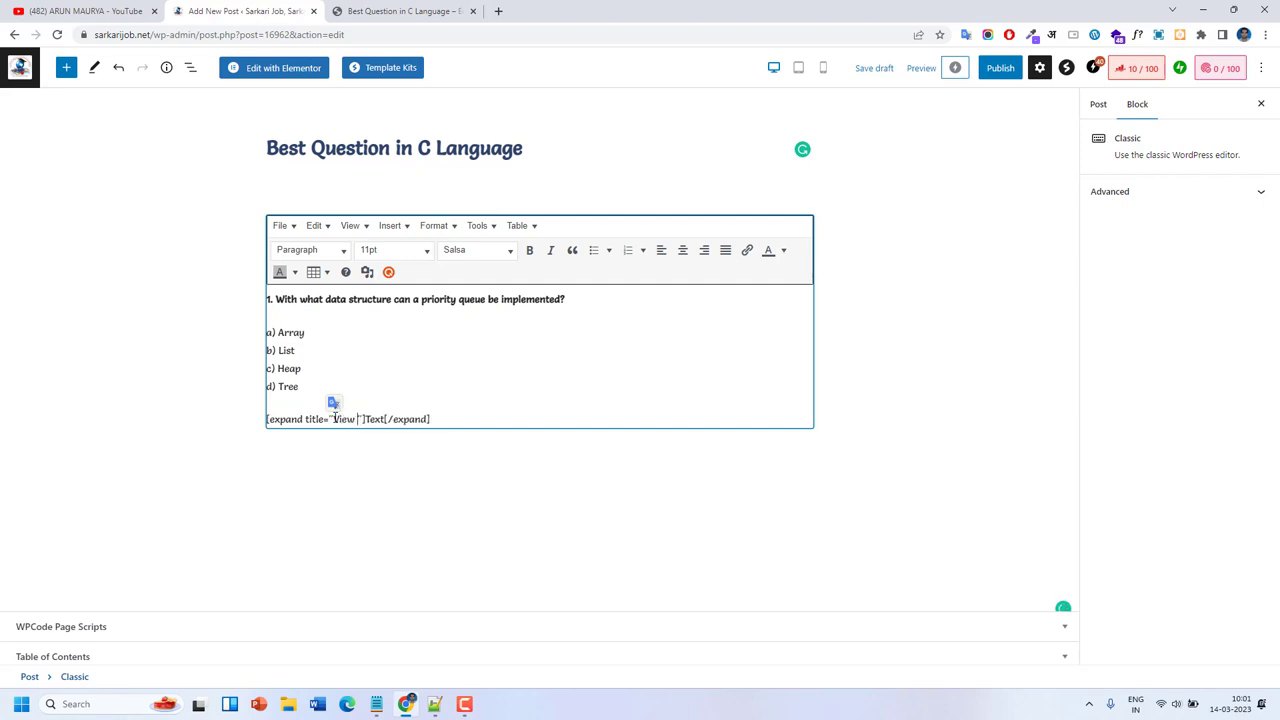
{"action": "type", "text": "M"}
{"action": "key", "text": "BackSpace"}
{"action": "type", "text": "Answer"}
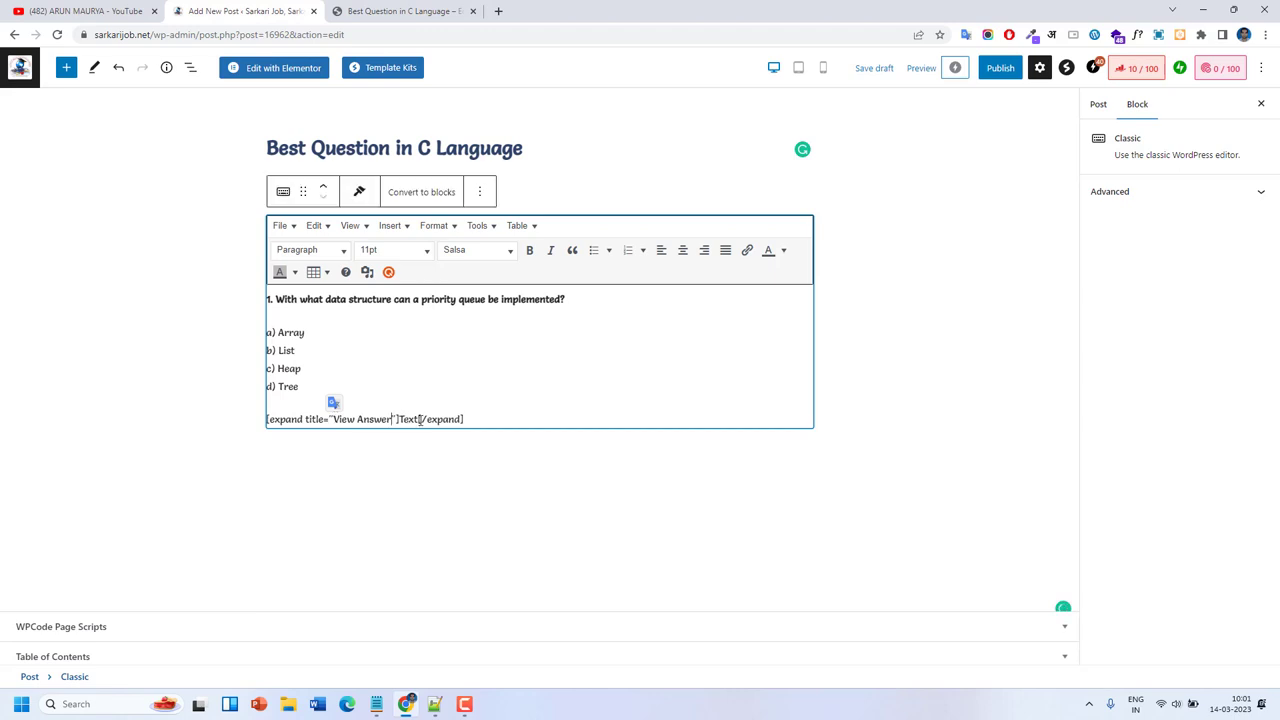
{"action": "left_click_drag", "start_coordinate": [417, 419], "coordinate": [398, 420]}
{"action": "type", "text": "C"}
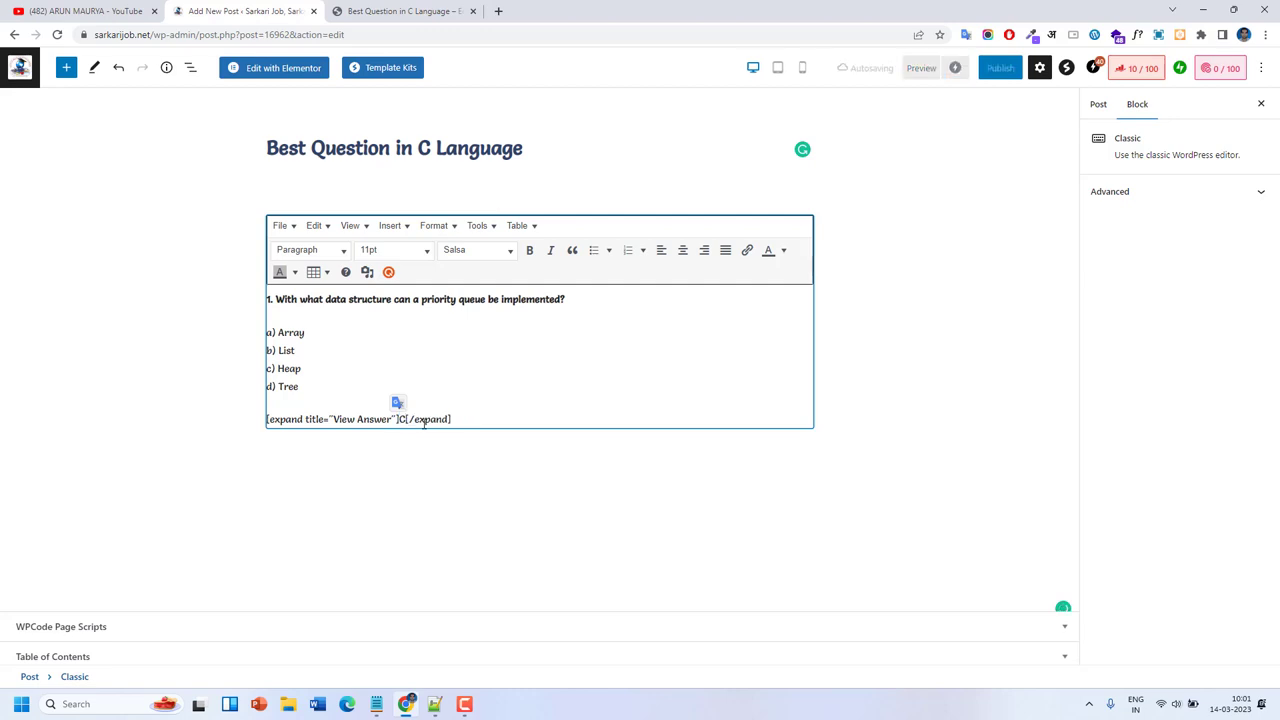
{"action": "left_click", "coordinate": [365, 348]}
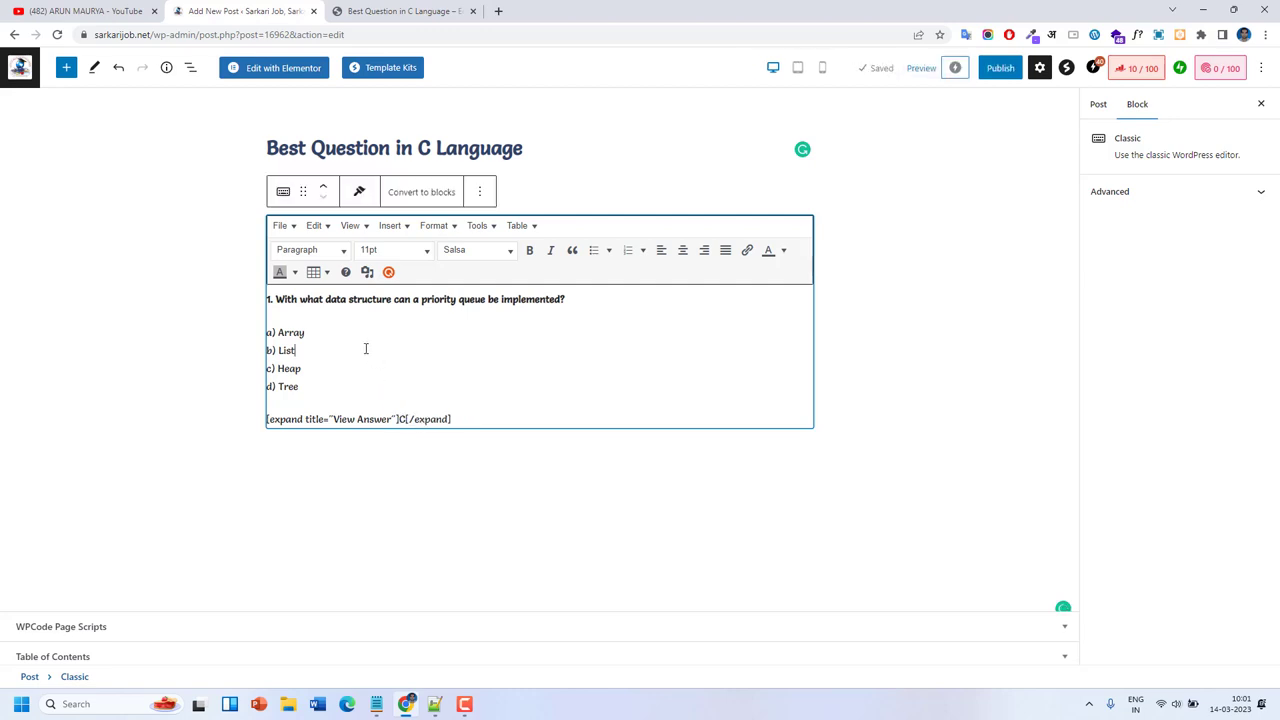
Publish the post and open the live post in a new browser tab.
{"action": "left_click", "coordinate": [1000, 70]}
{"action": "left_click", "coordinate": [1148, 70]}
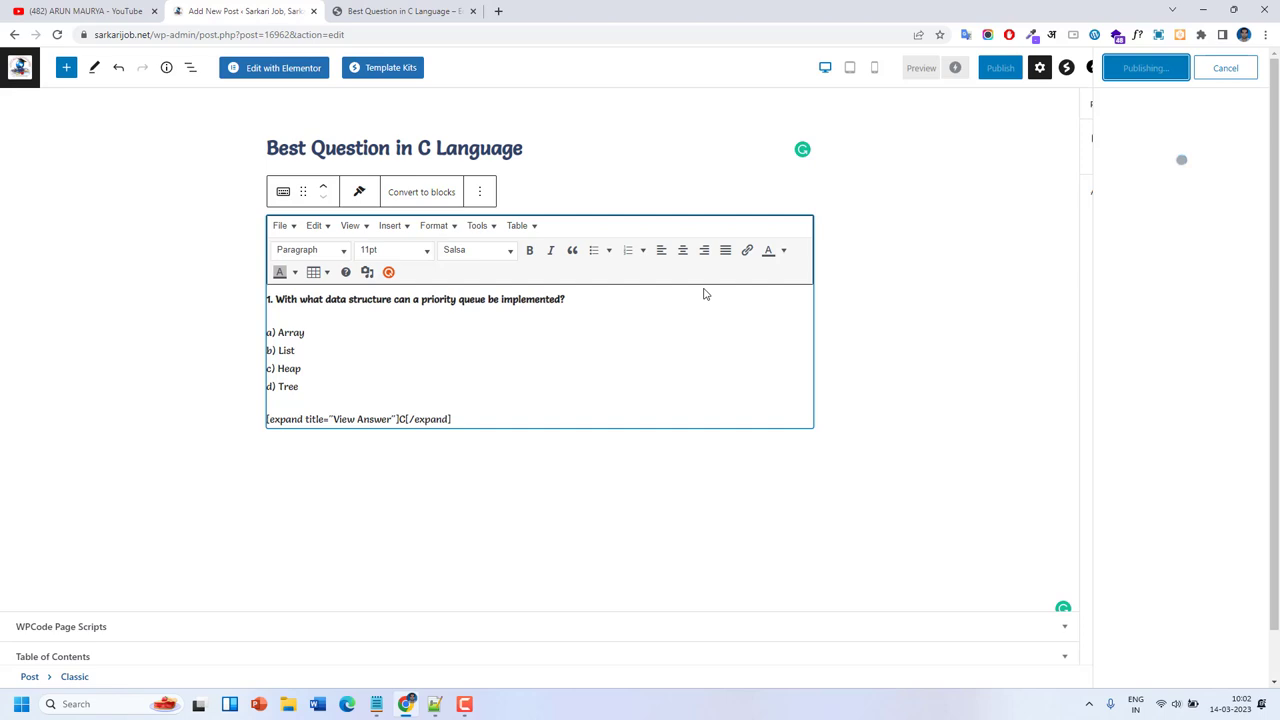
{"action": "right_click", "coordinate": [137, 647]}
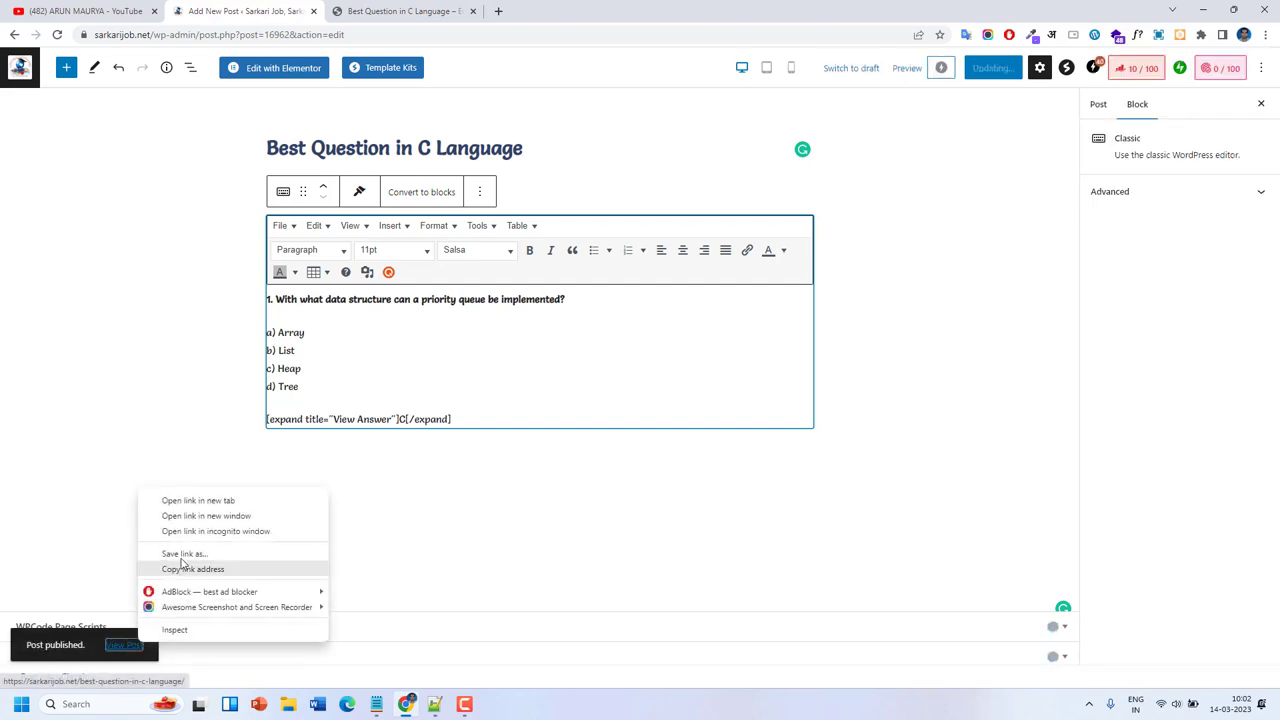
{"action": "left_click", "coordinate": [205, 501]}
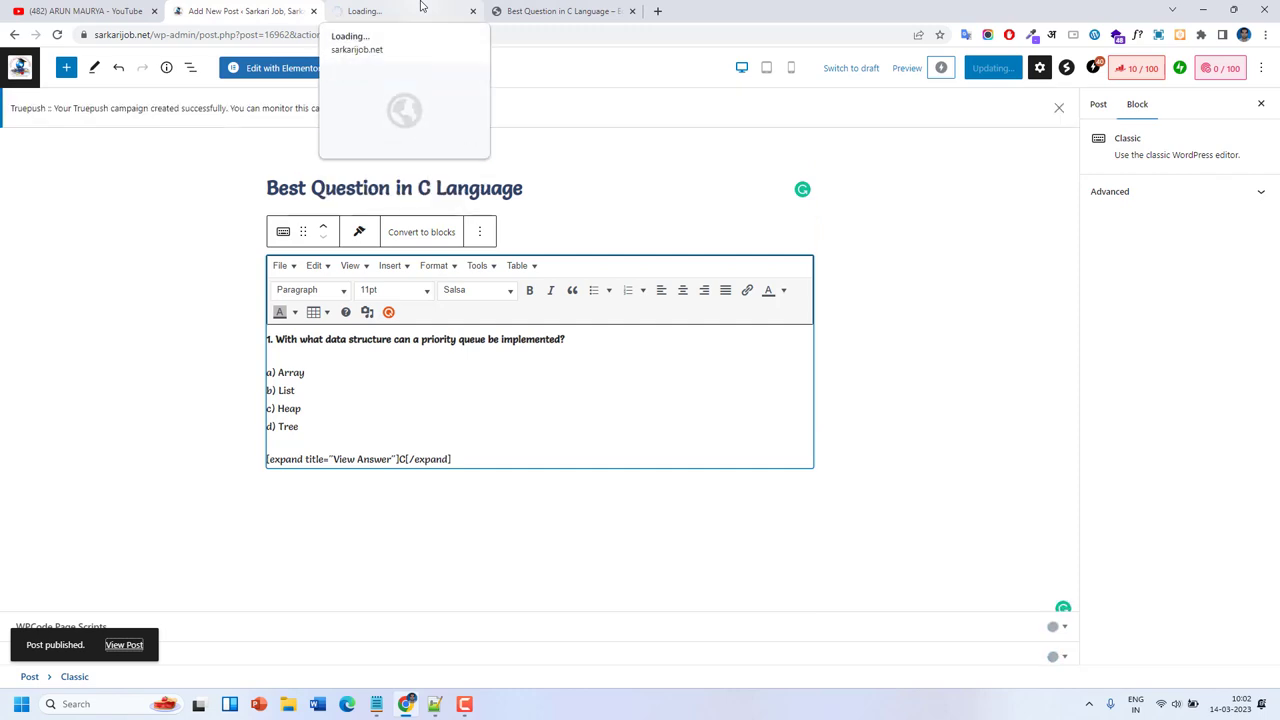
{"action": "left_click", "coordinate": [421, 9]}
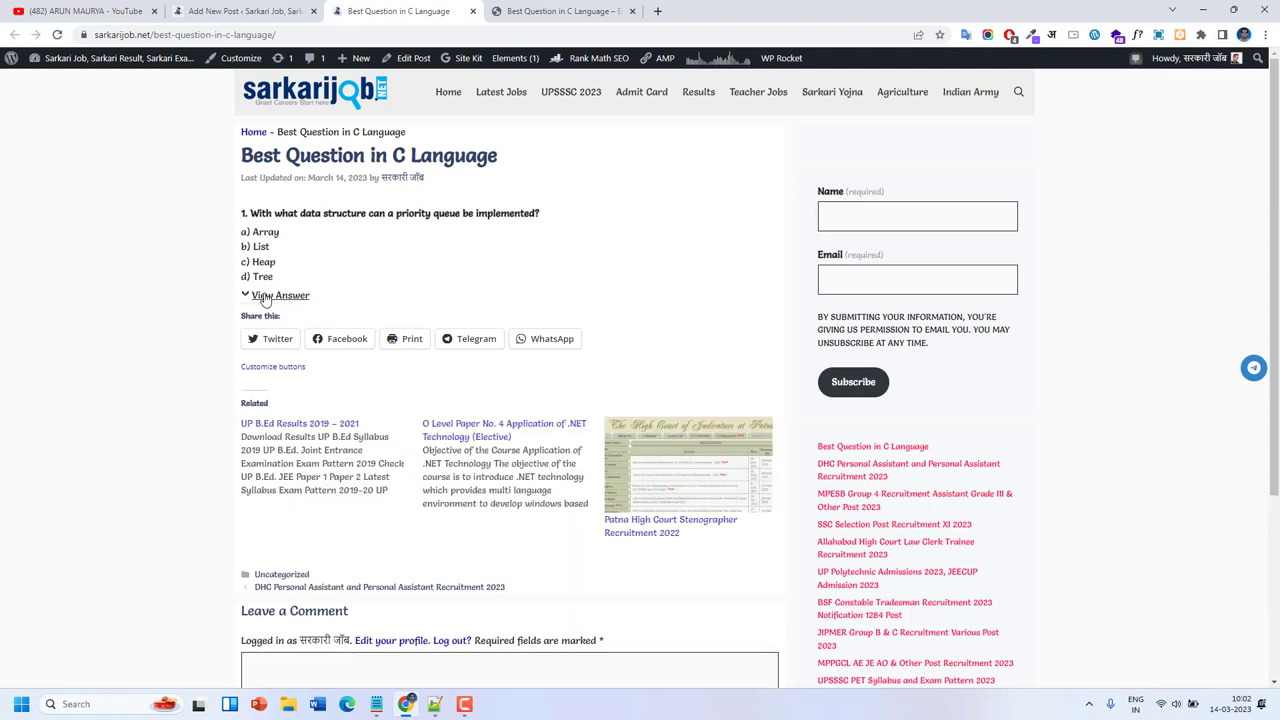
Test expanding and collapsing View Answer on the published post, comparing it with the Education Study Material page.
{"action": "left_click", "coordinate": [265, 298]}
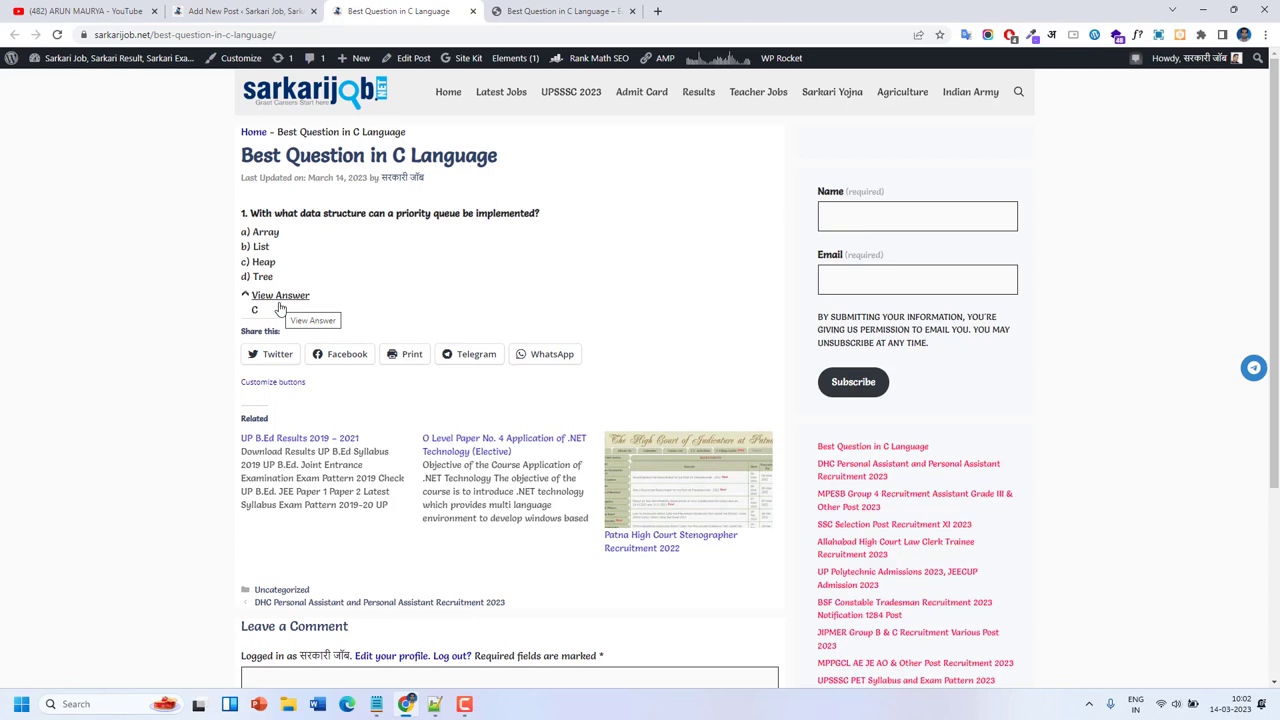
{"action": "left_click", "coordinate": [280, 306]}
{"action": "left_click", "coordinate": [550, 11]}
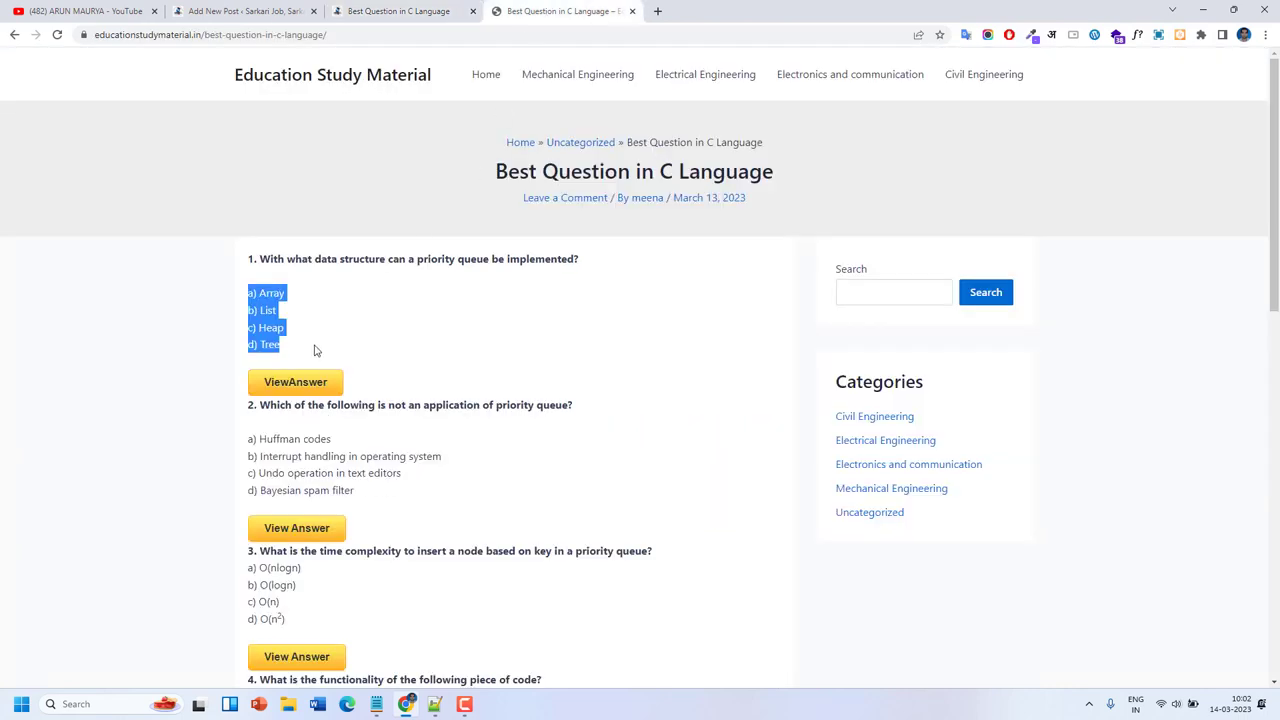
{"action": "left_click", "coordinate": [397, 10]}
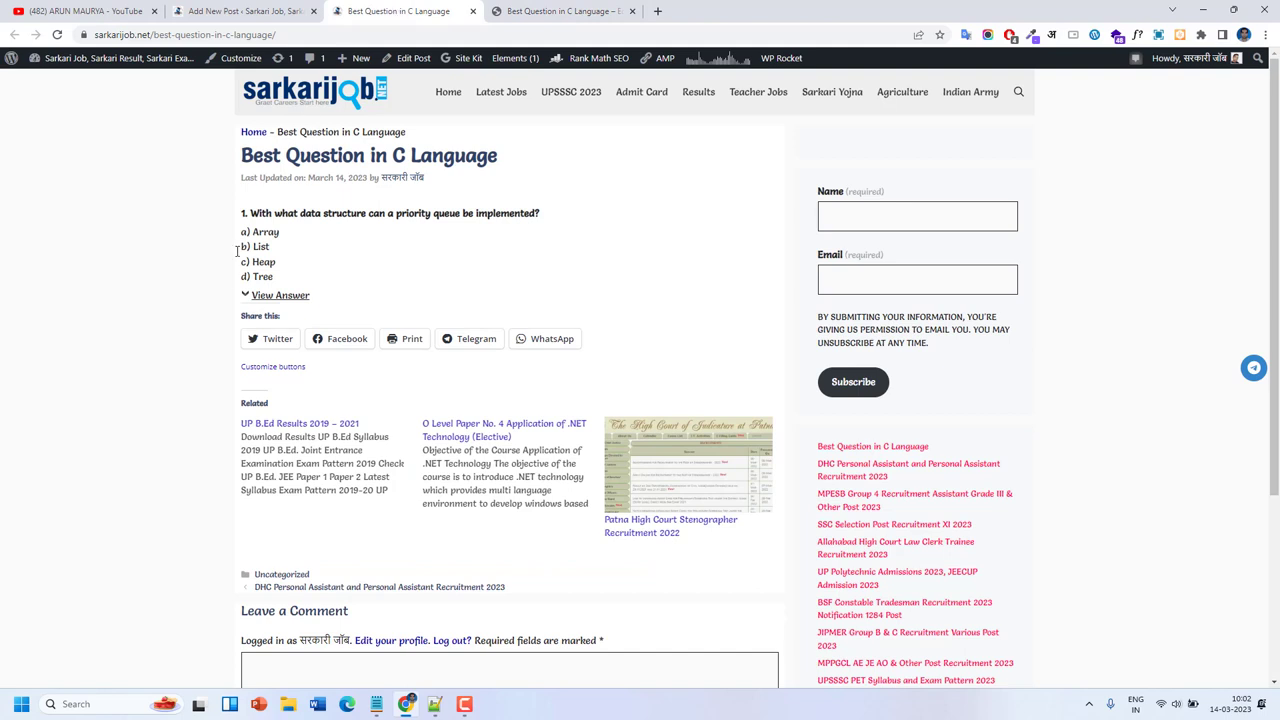
{"action": "left_click", "coordinate": [305, 296]}
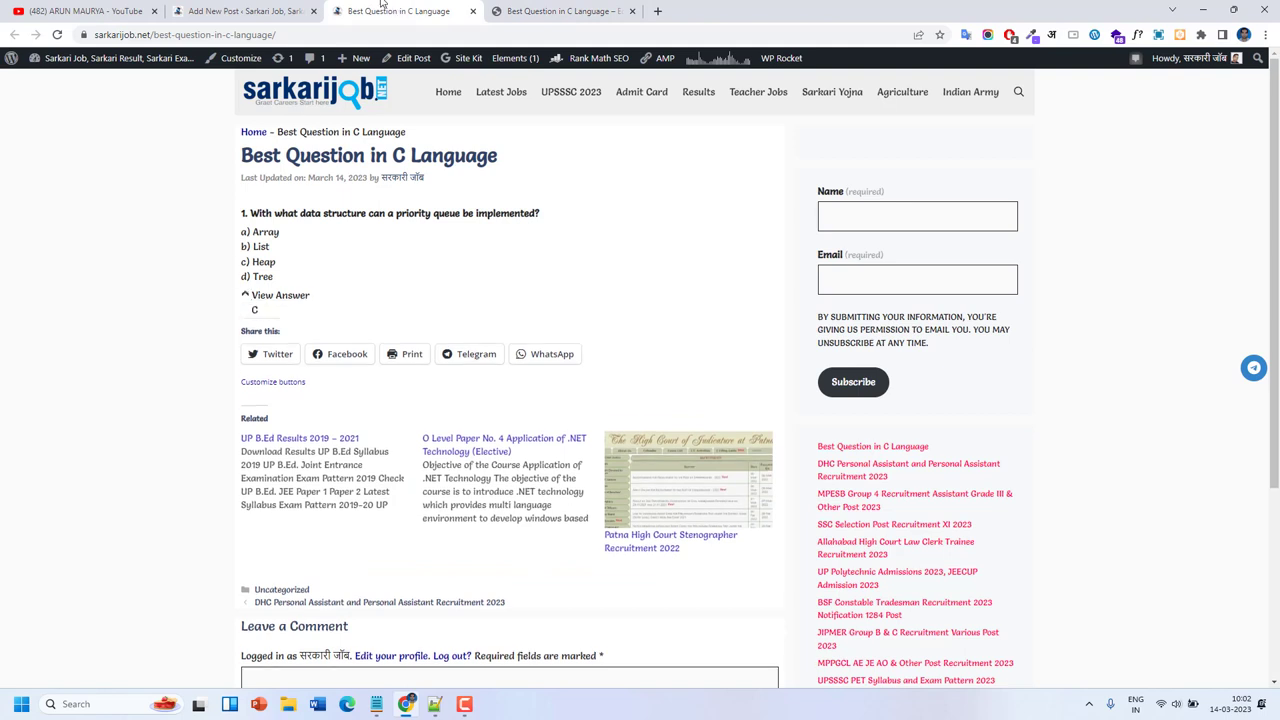
Copy the whole question 1 block with its options and shortcode, and paste it twice below the original in the editor.
{"action": "left_click", "coordinate": [266, 8]}
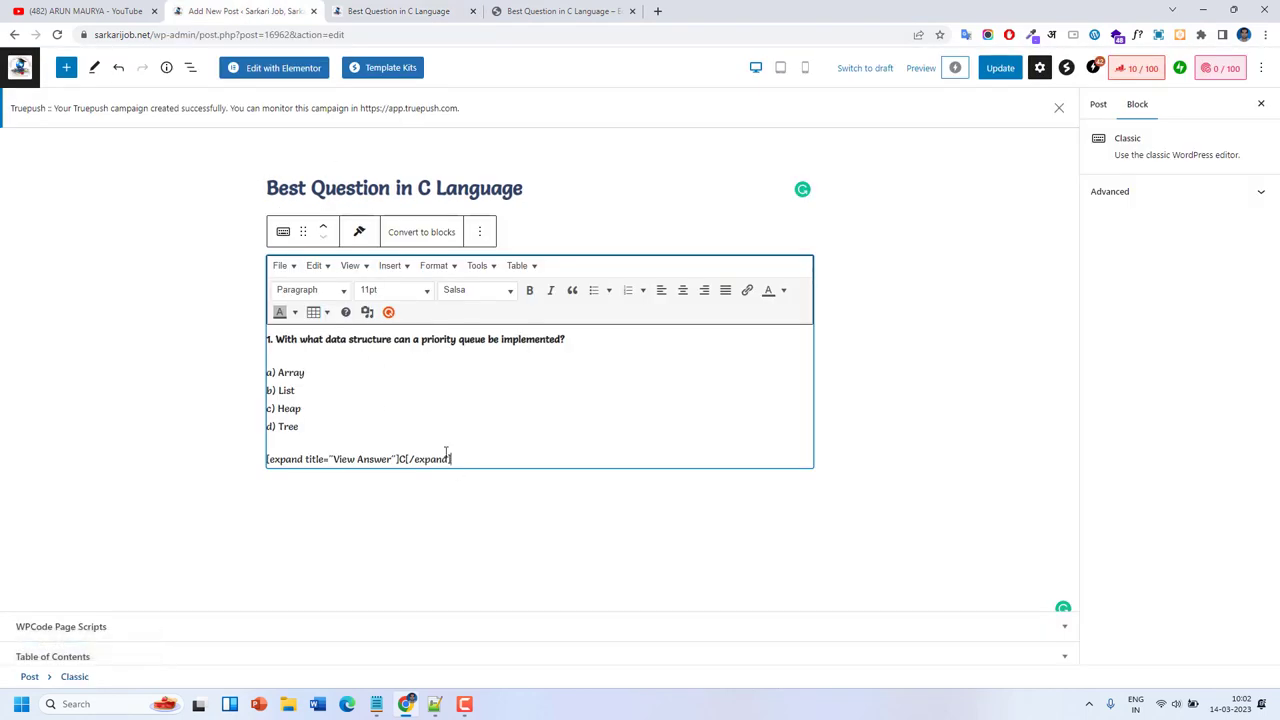
{"action": "left_click_drag", "start_coordinate": [446, 452], "coordinate": [266, 340]}
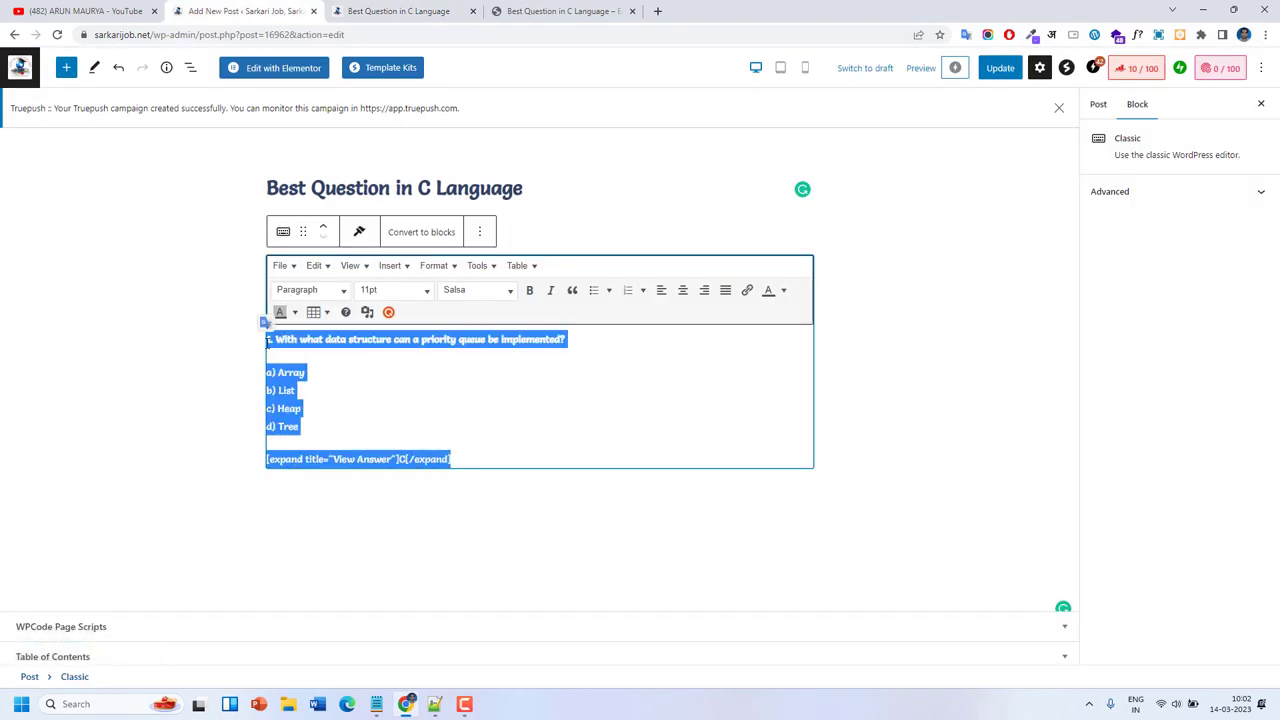
{"action": "left_click", "coordinate": [483, 463]}
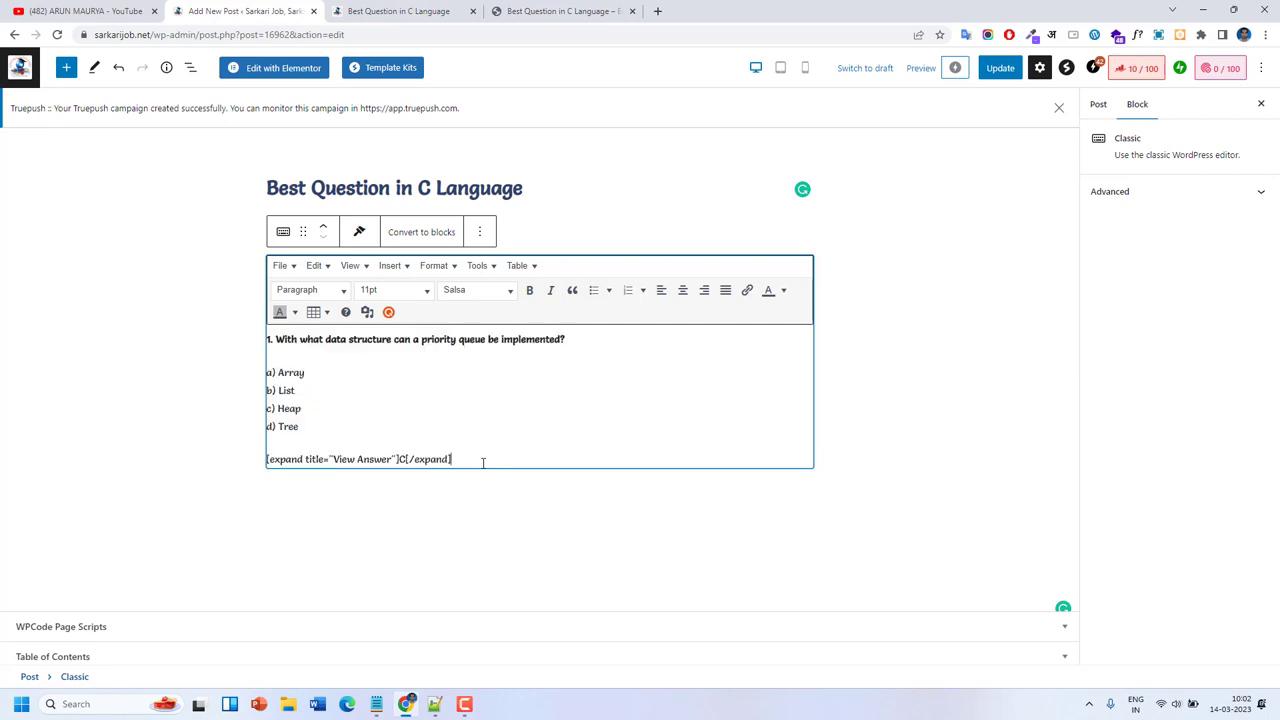
{"action": "key", "text": "Return"}
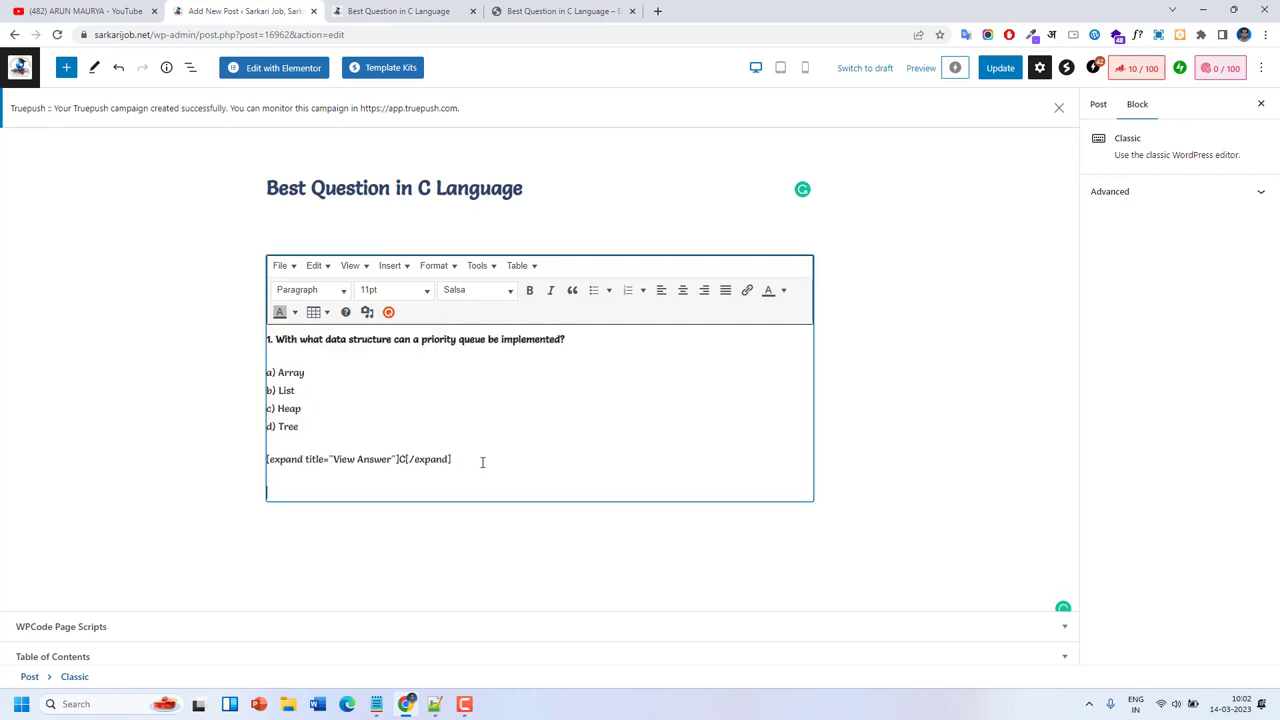
{"action": "key", "text": "ctrl+v"}
{"action": "key", "text": "Return"}
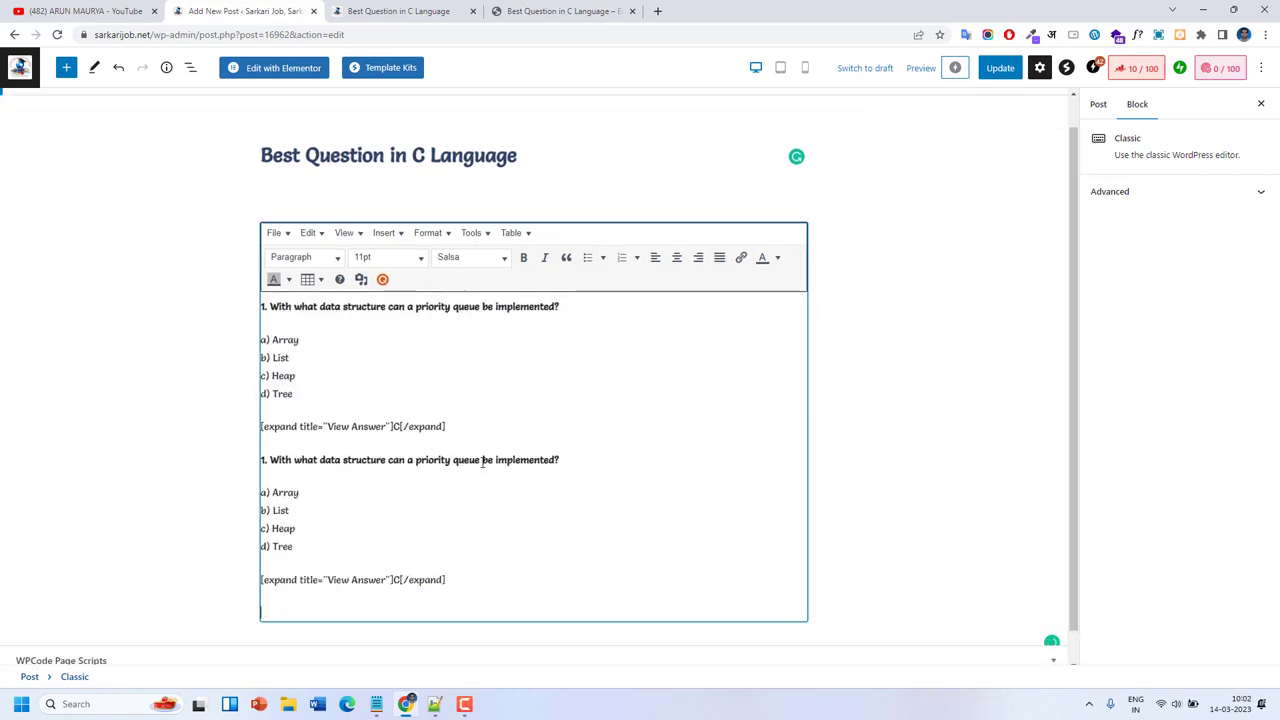
{"action": "key", "text": "ctrl+v"}
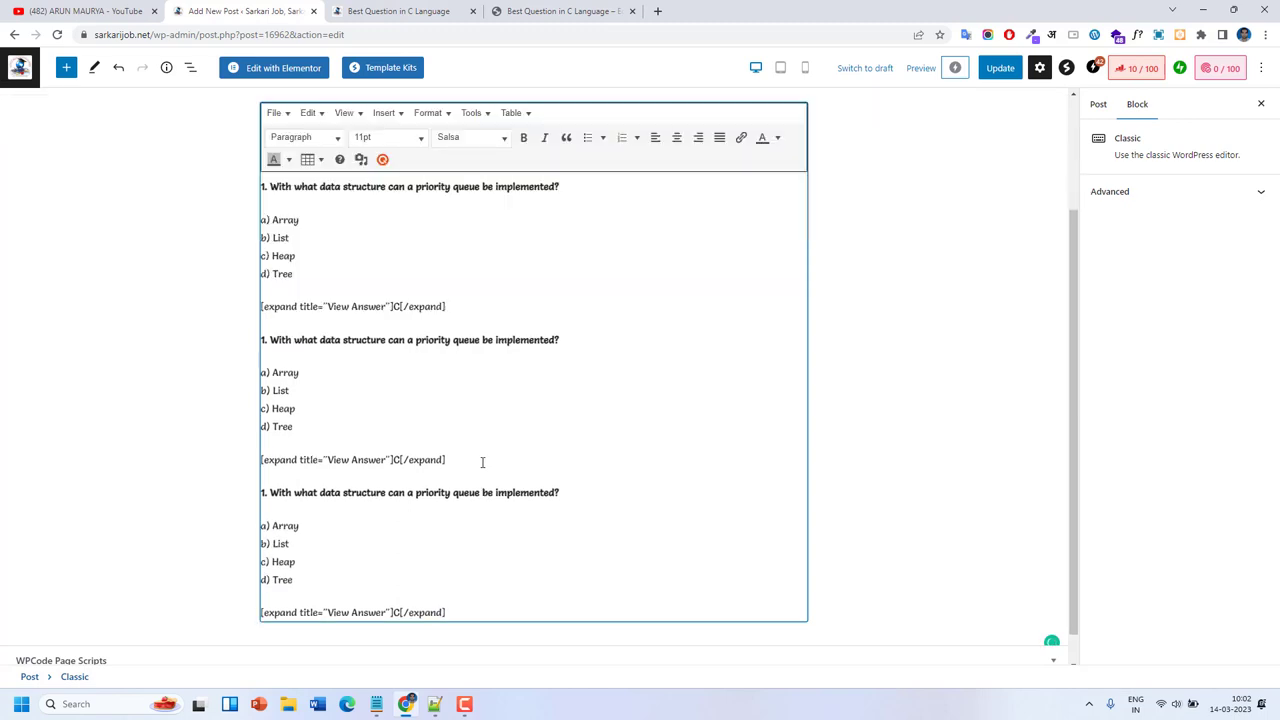
Renumber the last pasted question to 3 and the middle one to 2.
{"action": "left_click", "coordinate": [263, 492]}
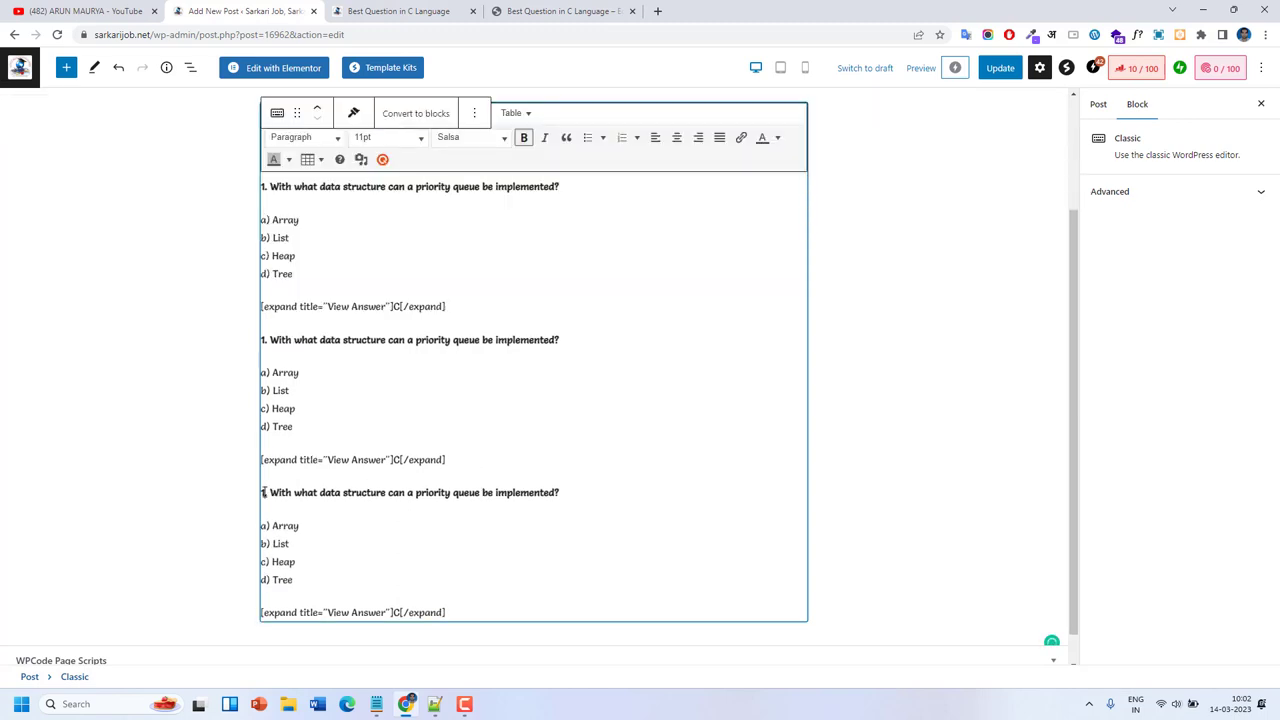
{"action": "key", "text": "BackSpace"}
{"action": "type", "text": "3"}
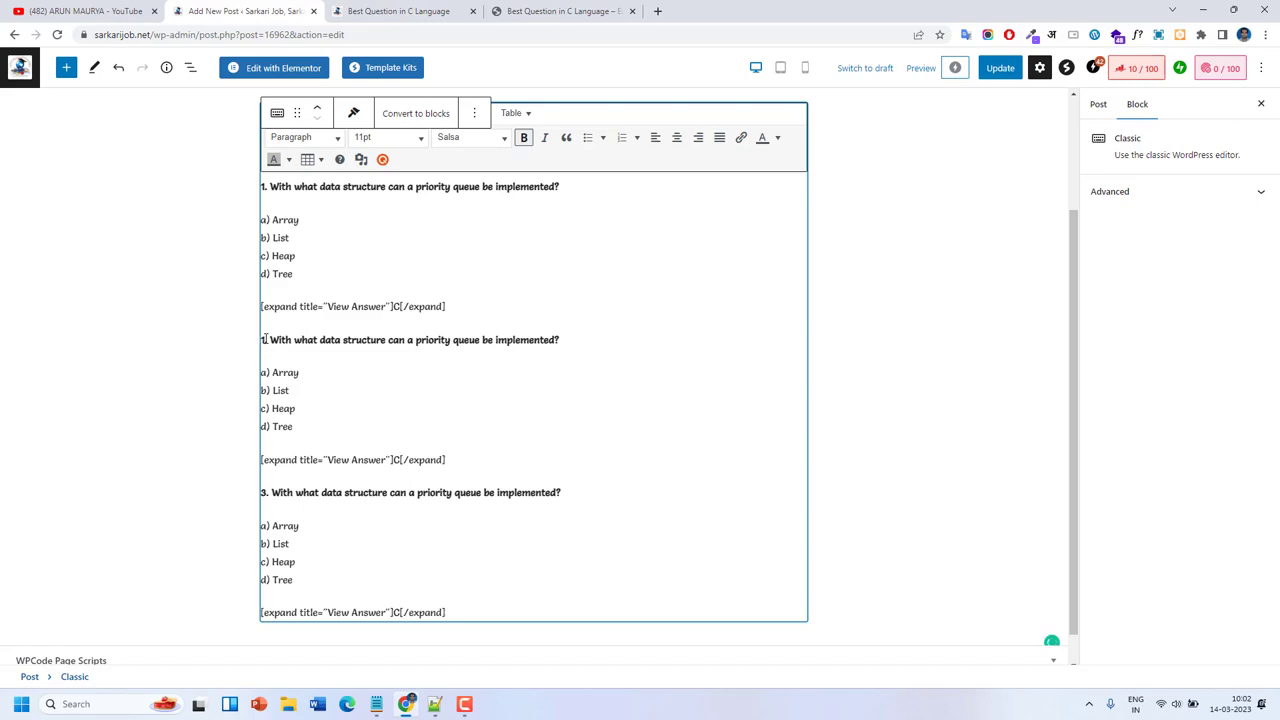
{"action": "left_click", "coordinate": [265, 339]}
{"action": "key", "text": "BackSpace"}
{"action": "type", "text": "2"}
On the Education Study Material page, reveal question 3's answer and copy its Explanation sentence.
{"action": "left_click", "coordinate": [425, 11]}
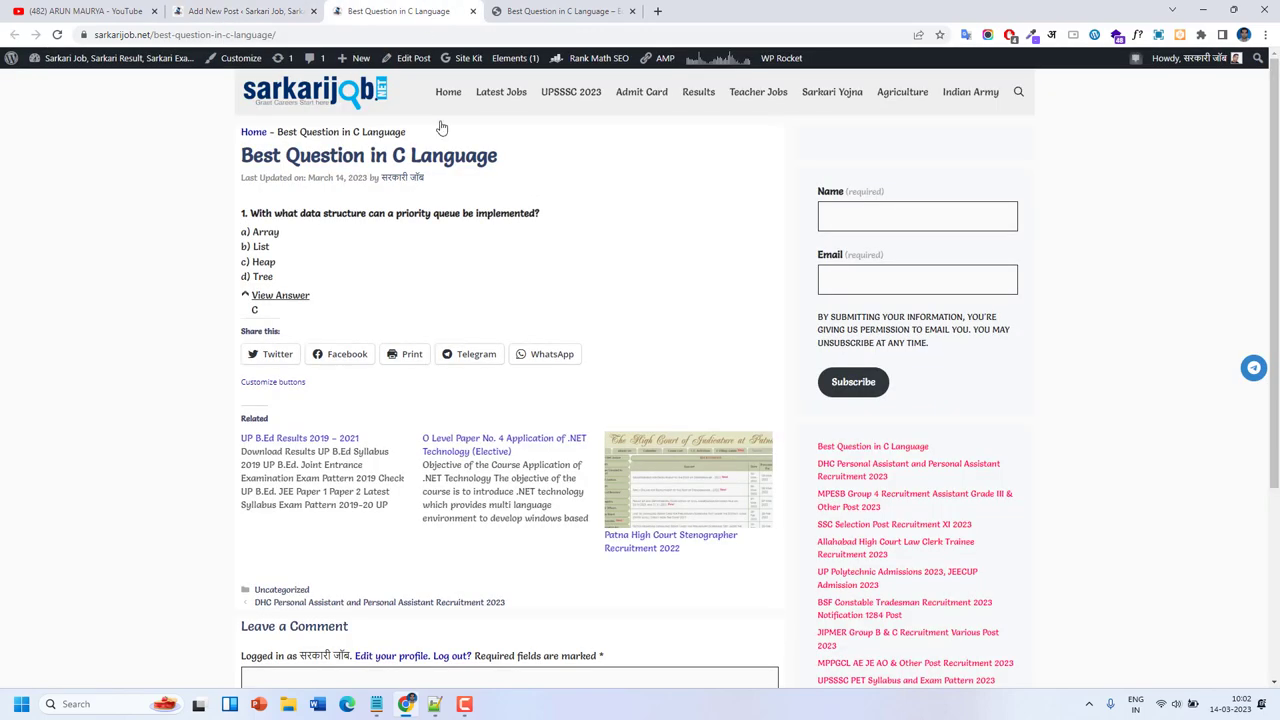
{"action": "left_click", "coordinate": [516, 17]}
{"action": "scroll", "coordinate": [299, 571], "scroll_direction": "down", "scroll_amount": 1}
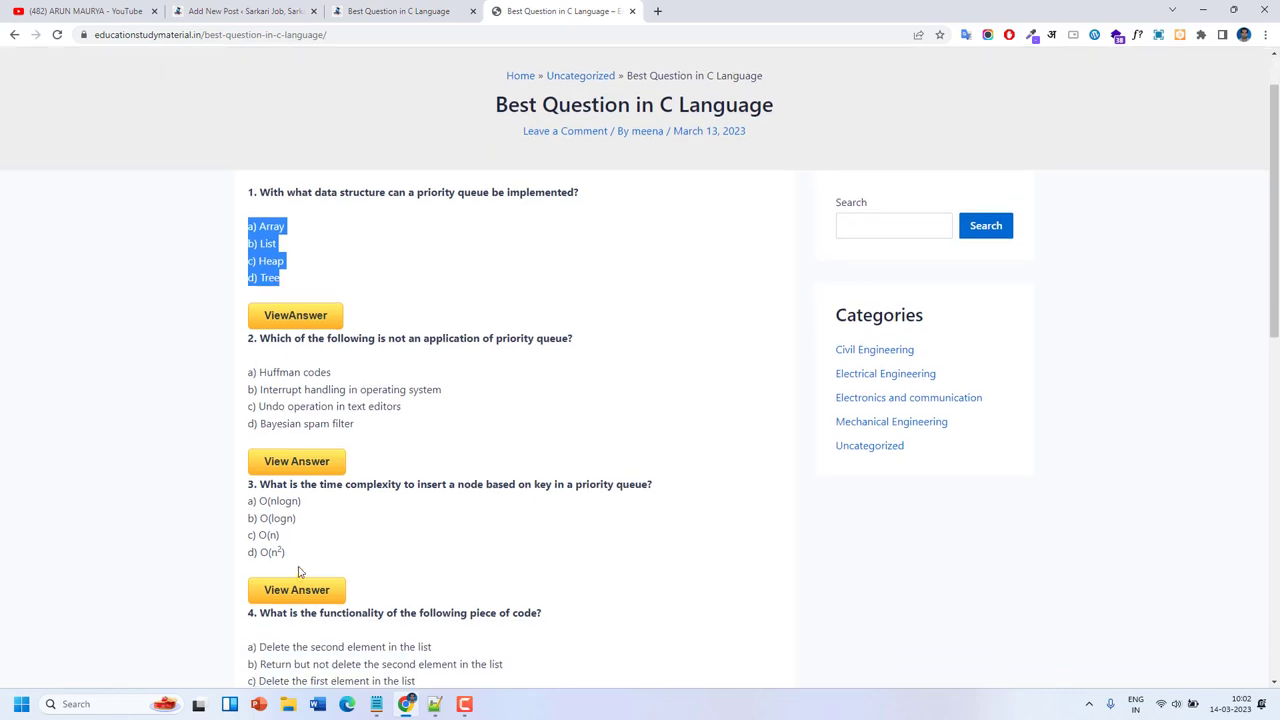
{"action": "left_click", "coordinate": [305, 590]}
{"action": "scroll", "coordinate": [308, 575], "scroll_direction": "down", "scroll_amount": 3}
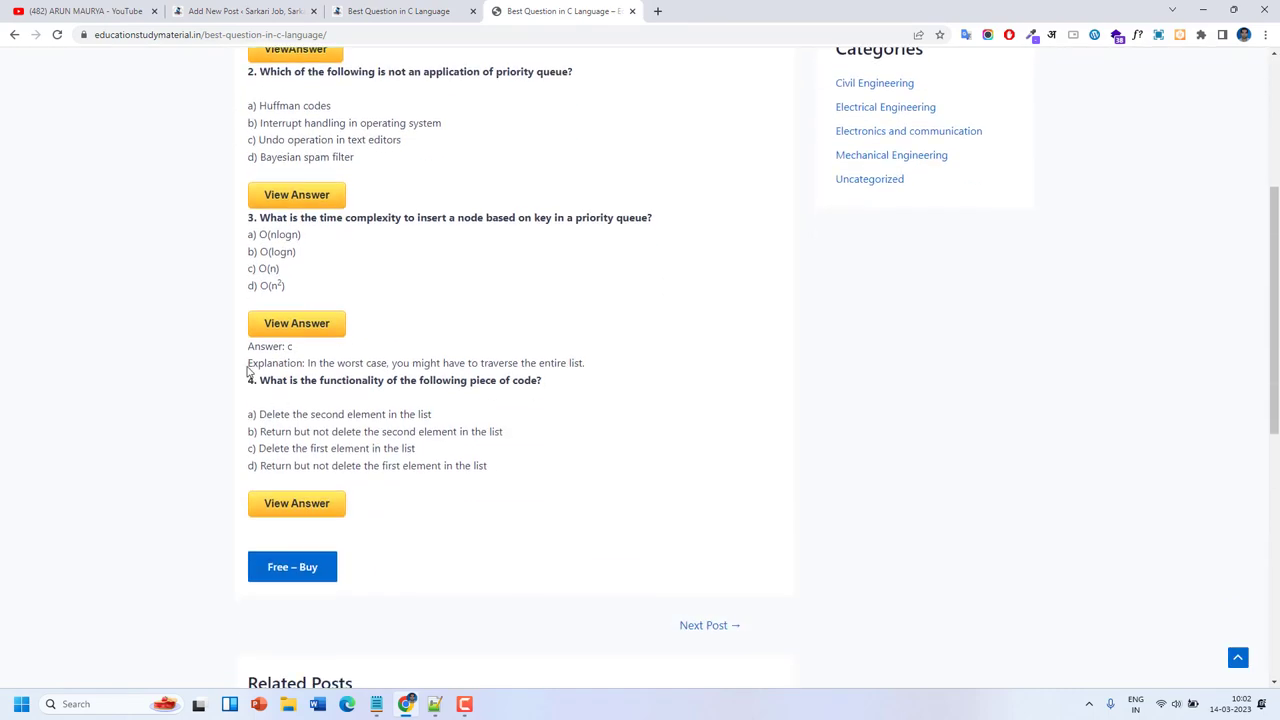
{"action": "left_click_drag", "start_coordinate": [249, 370], "coordinate": [595, 368]}
{"action": "key", "text": "ctrl+c"}
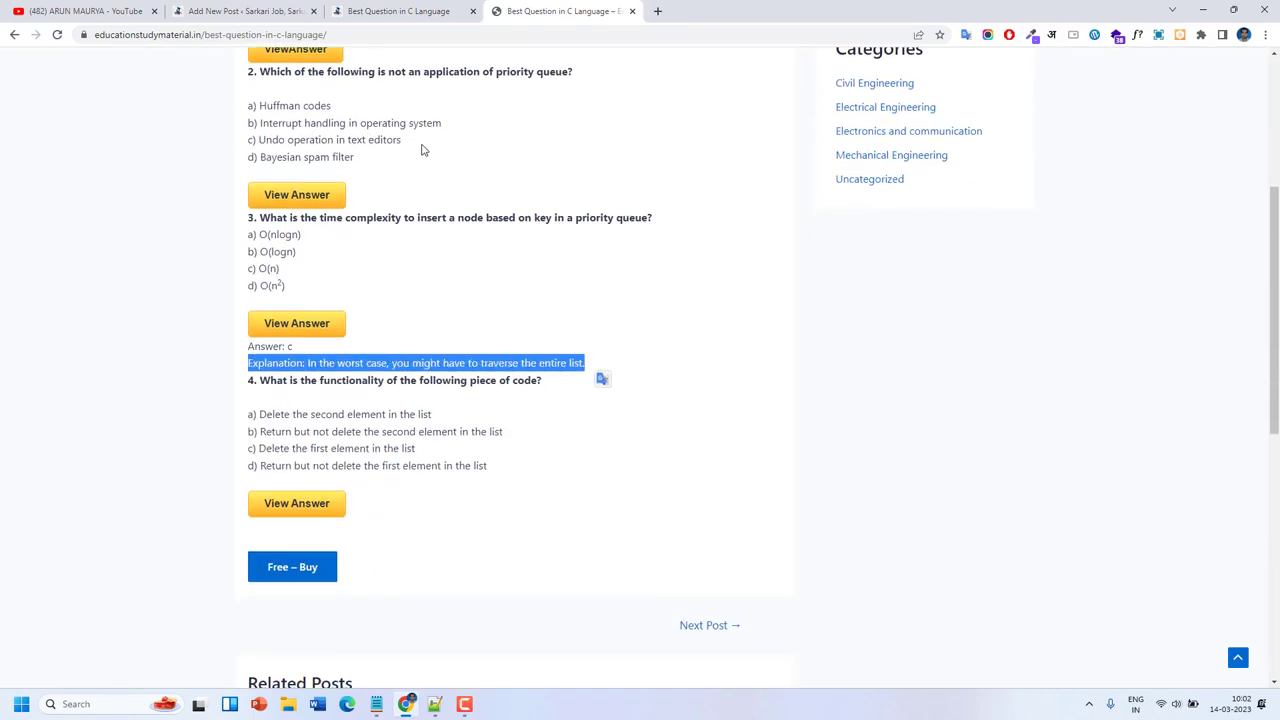
Back in the post editor, paste the copied explanation on a new line after C inside the last question's expand shortcode.
{"action": "left_click", "coordinate": [388, 10]}
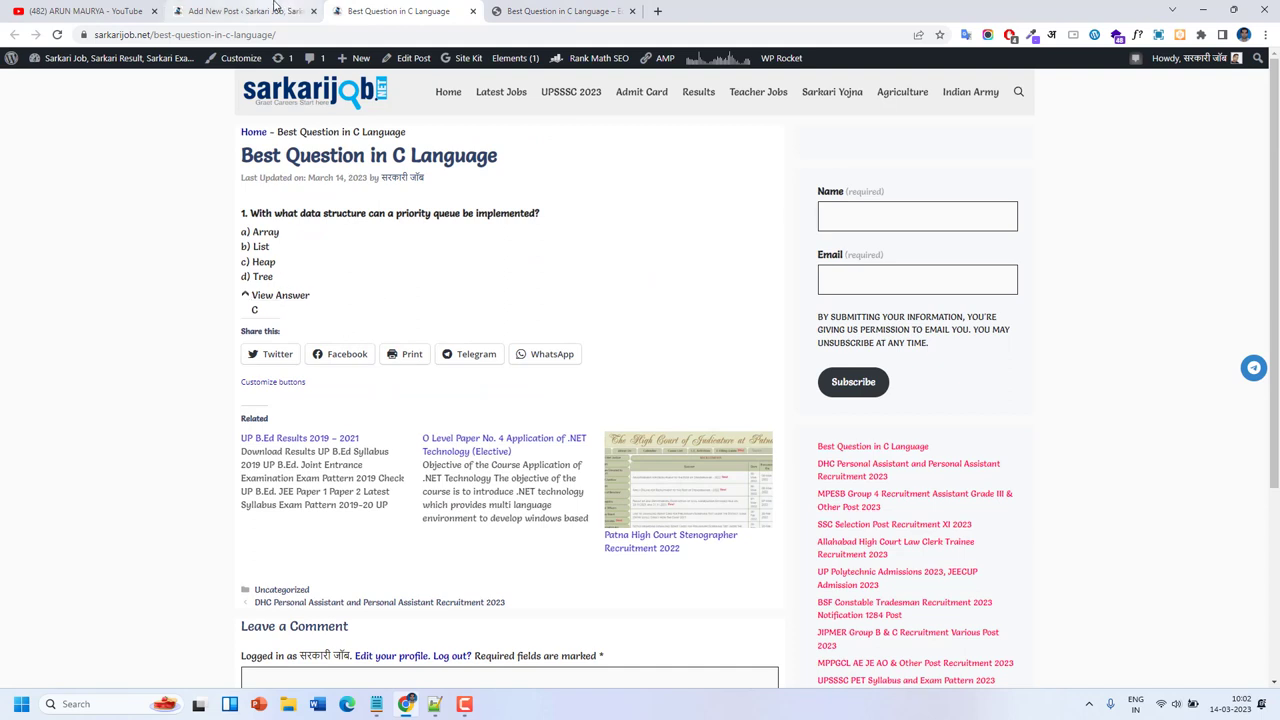
{"action": "left_click", "coordinate": [275, 10]}
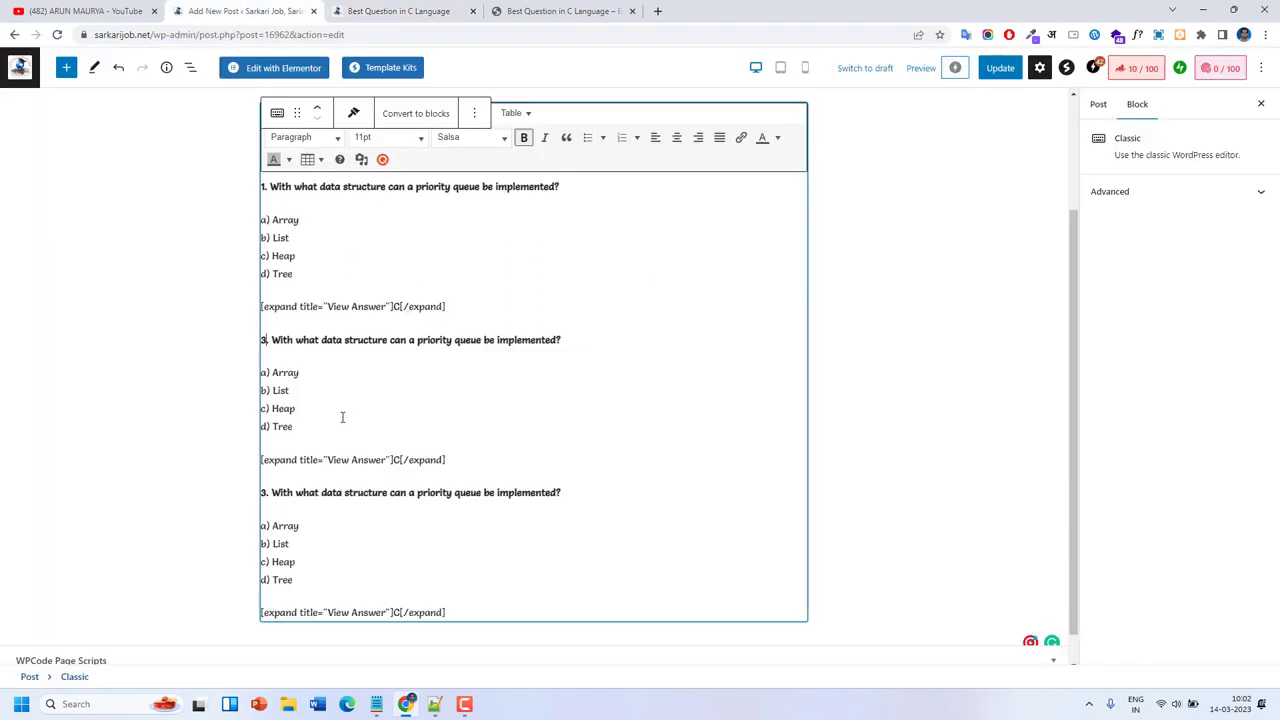
{"action": "left_click", "coordinate": [399, 612]}
{"action": "key", "text": "Return"}
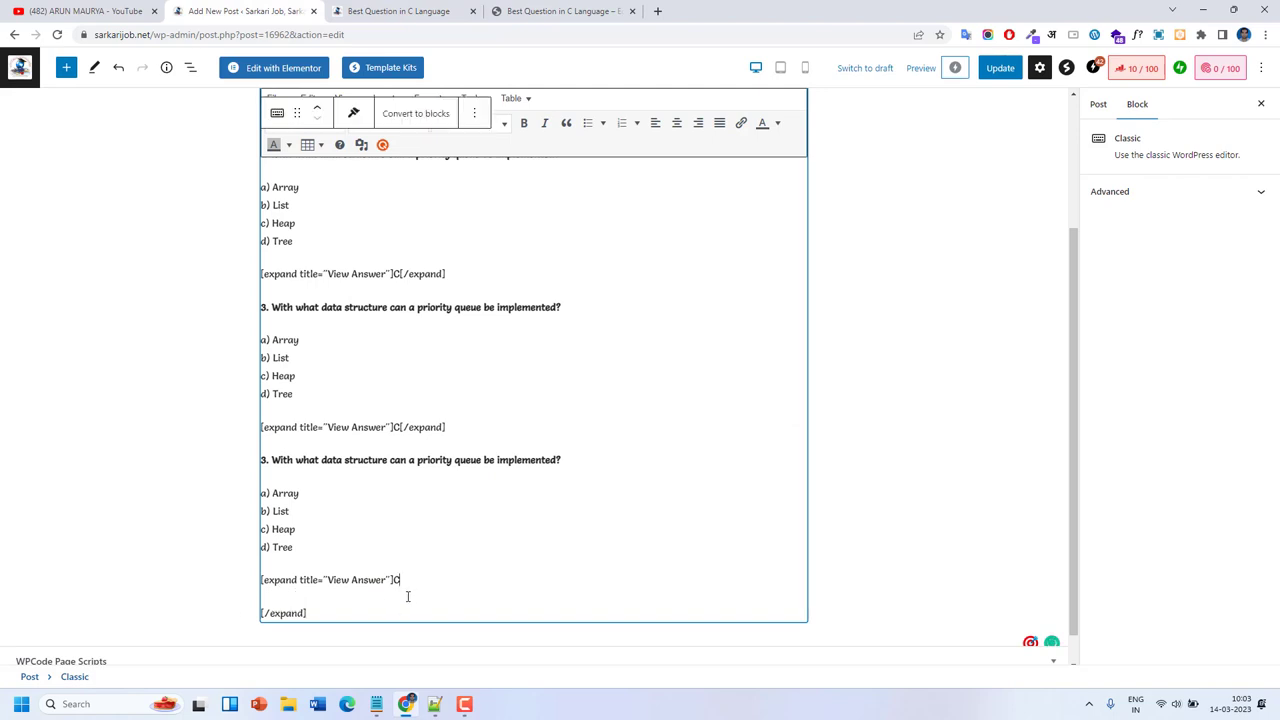
{"action": "key", "text": "Return"}
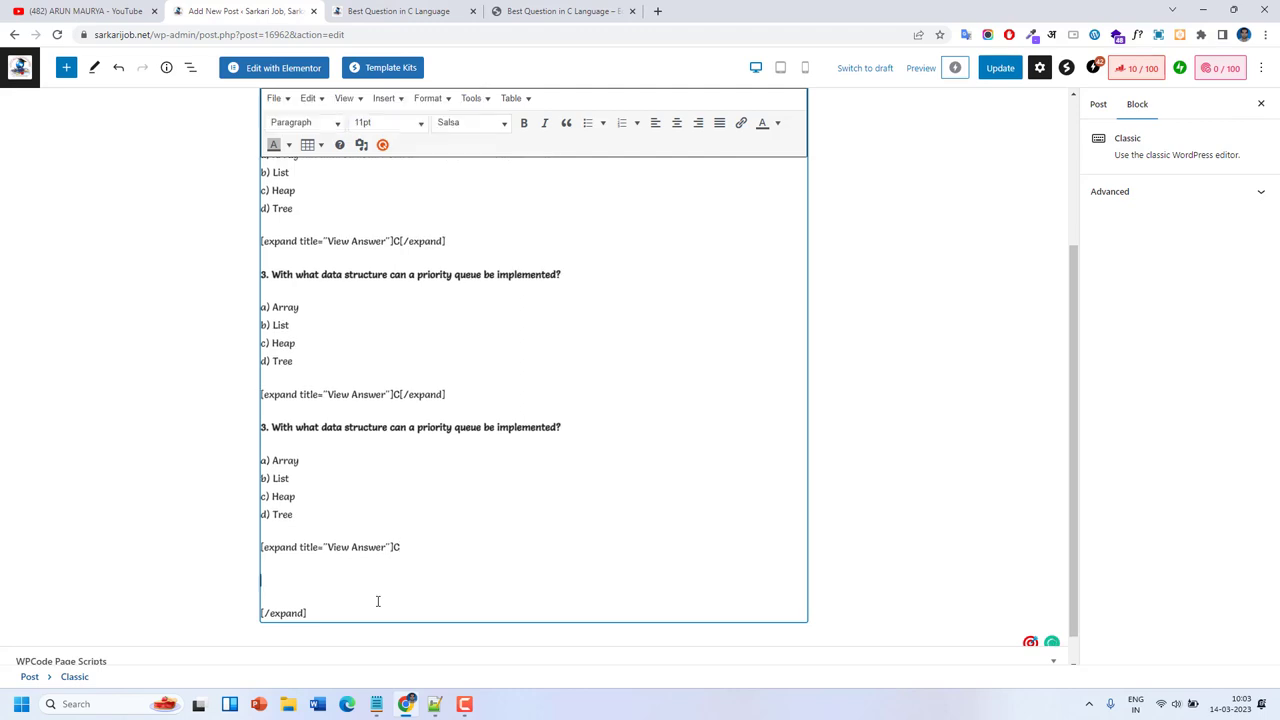
{"action": "key", "text": "ctrl+v"}
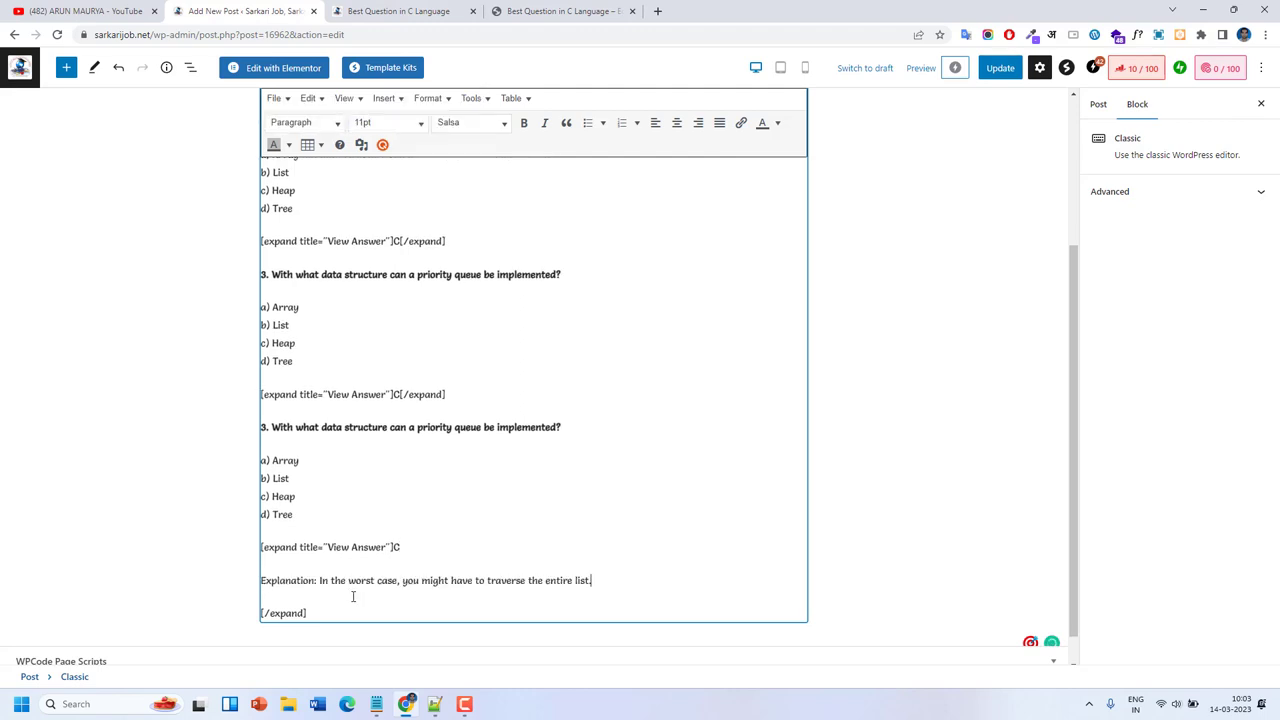
Update the post, reload the live post and reveal the last question's answer with its explanation.
{"action": "left_click", "coordinate": [1004, 70]}
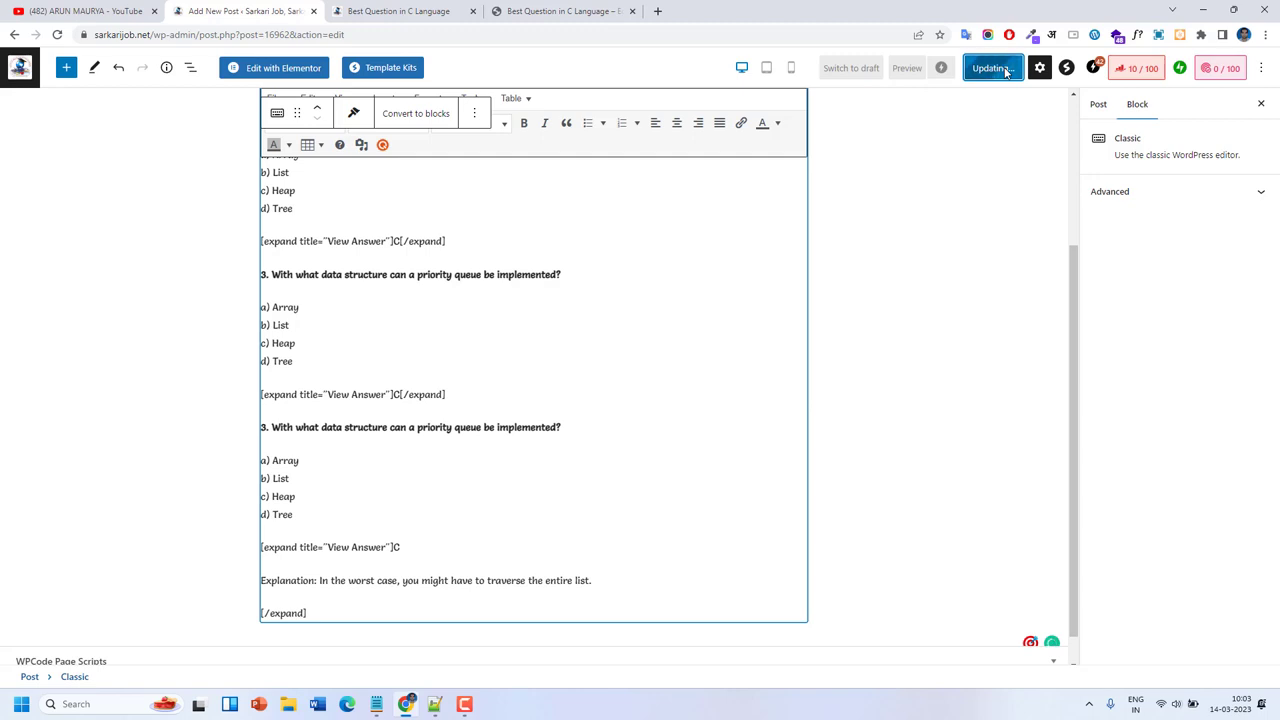
{"action": "left_click", "coordinate": [449, 11]}
{"action": "left_click", "coordinate": [57, 35]}
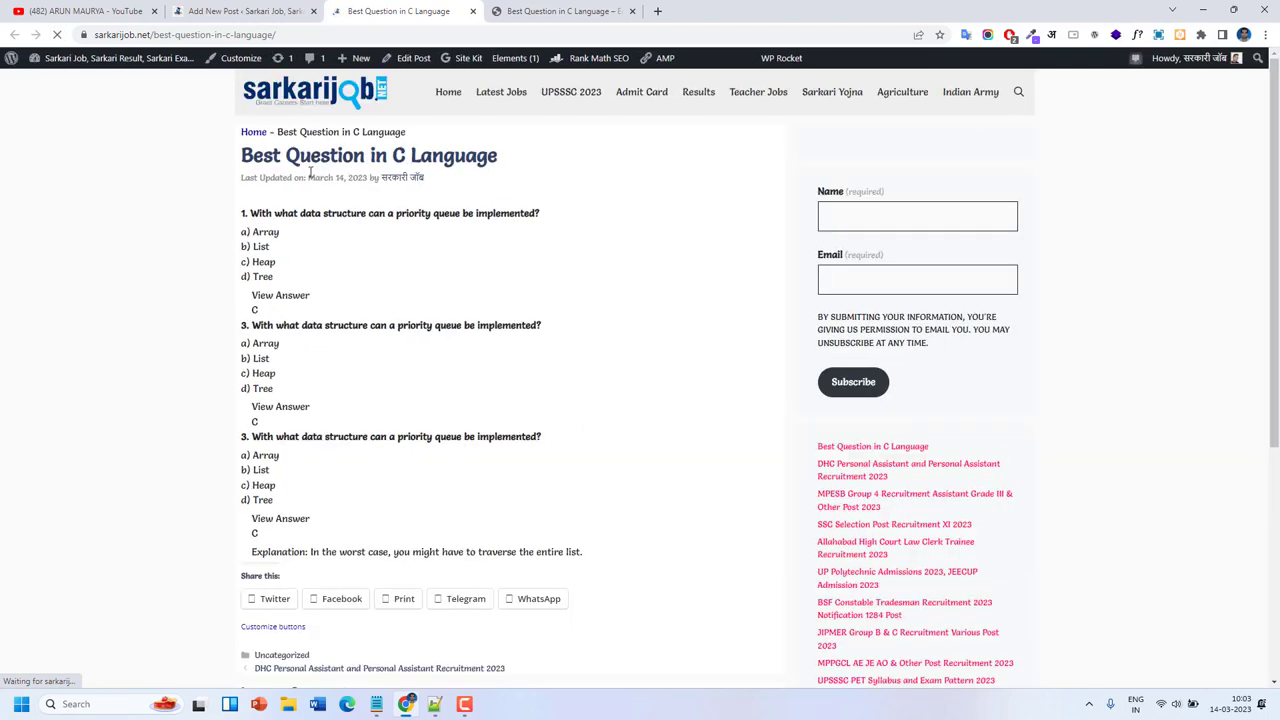
{"action": "scroll", "coordinate": [300, 300], "scroll_direction": "down", "scroll_amount": 2}
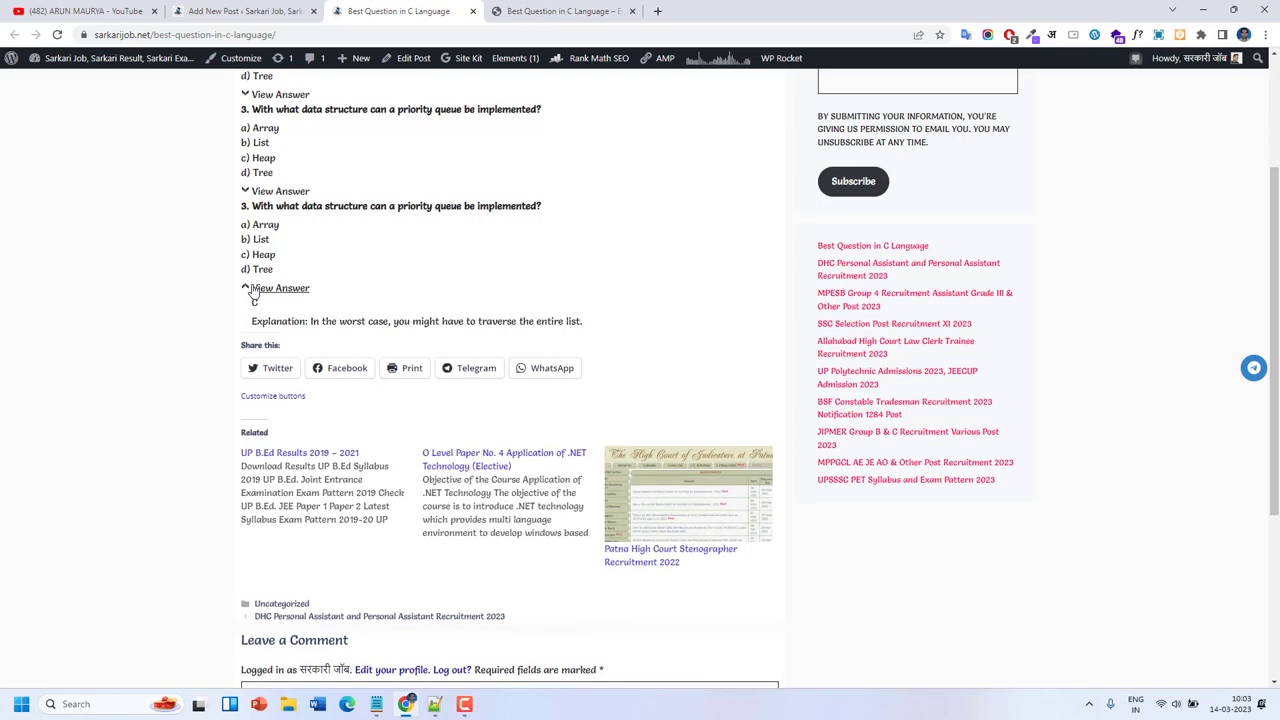
Compare the questions and expand shortcodes in the editor with how they appear on the live post.
{"action": "left_click", "coordinate": [266, 10]}
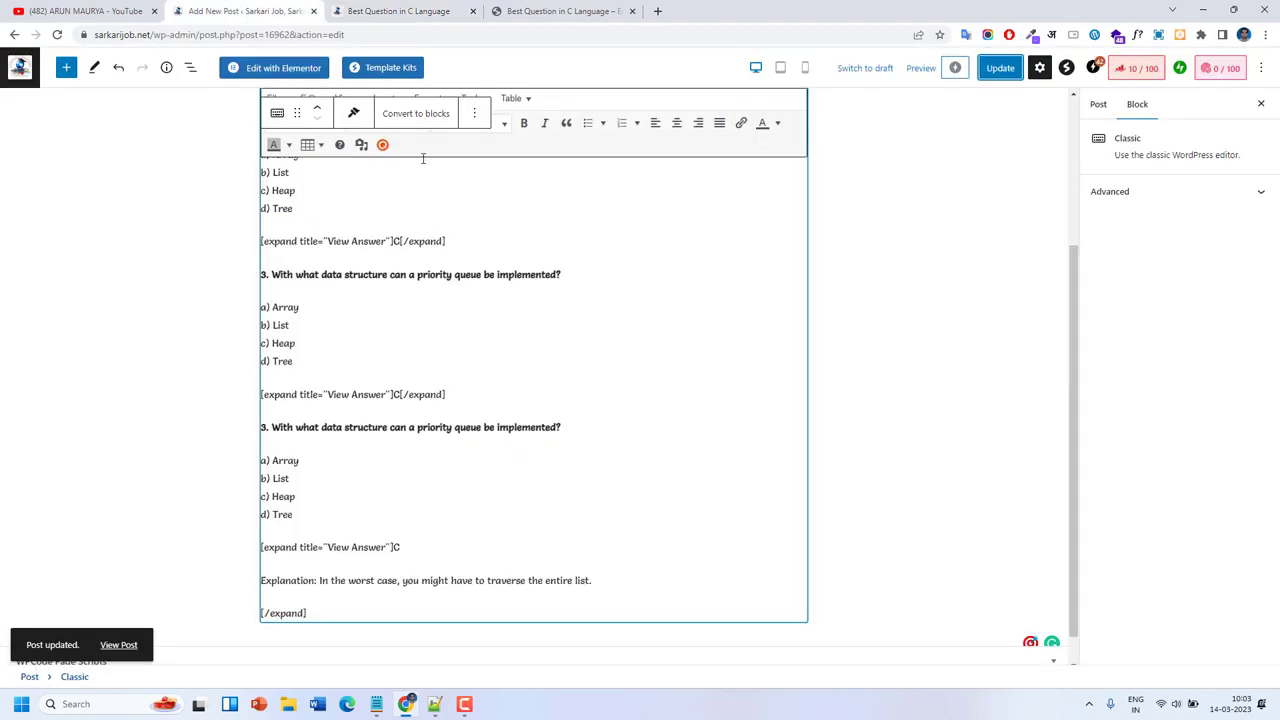
{"action": "scroll", "coordinate": [613, 183], "scroll_direction": "up", "scroll_amount": 5}
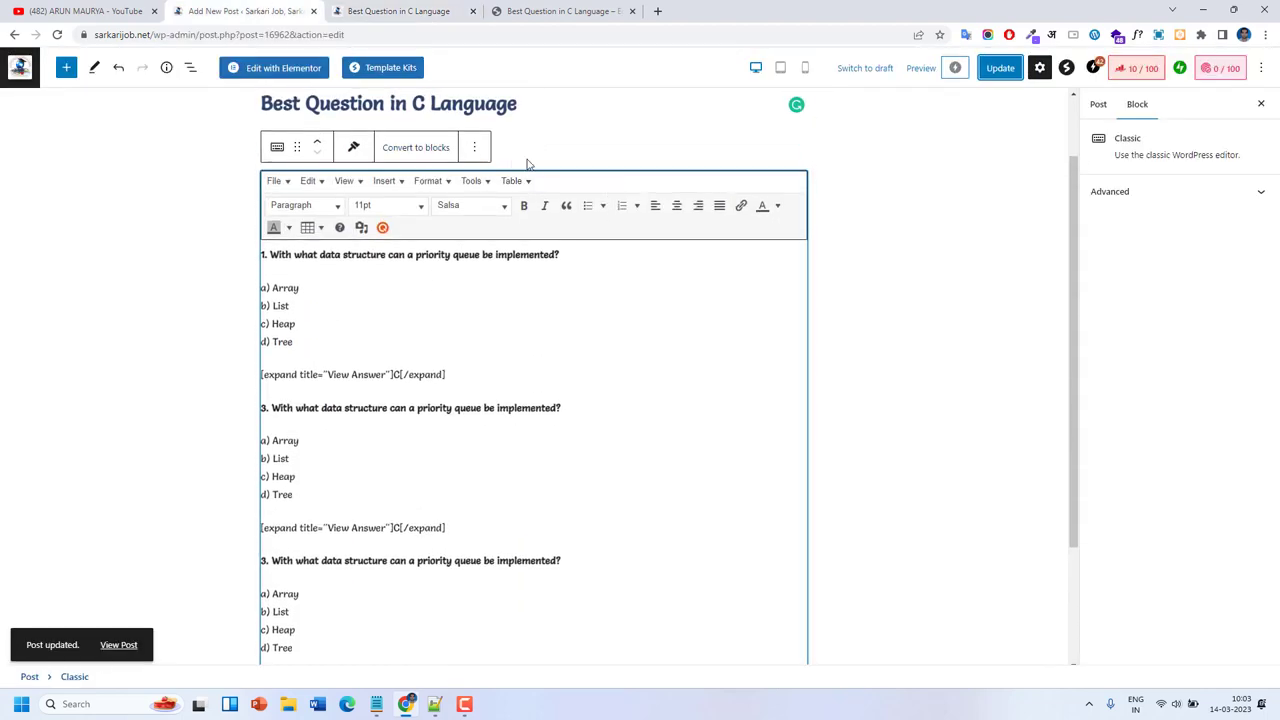
{"action": "left_click", "coordinate": [410, 10]}
{"action": "scroll", "coordinate": [421, 243], "scroll_direction": "up", "scroll_amount": 3}
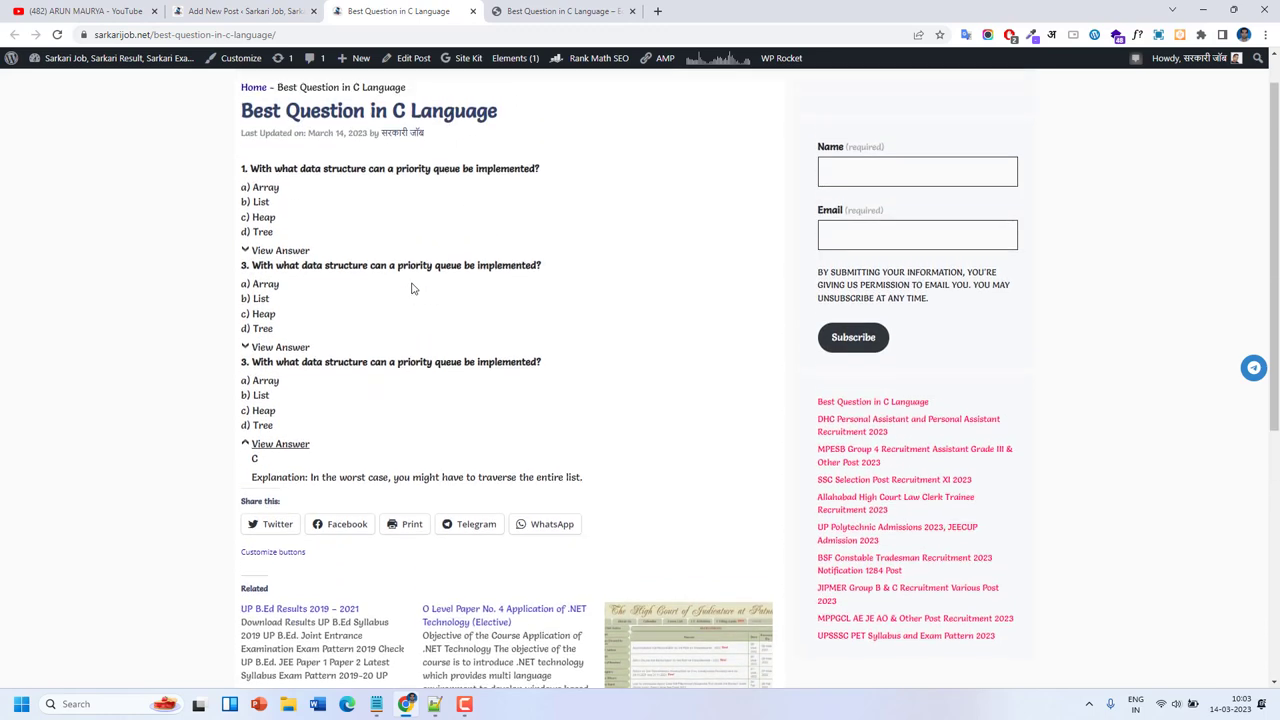
{"action": "scroll", "coordinate": [409, 289], "scroll_direction": "down", "scroll_amount": 2}
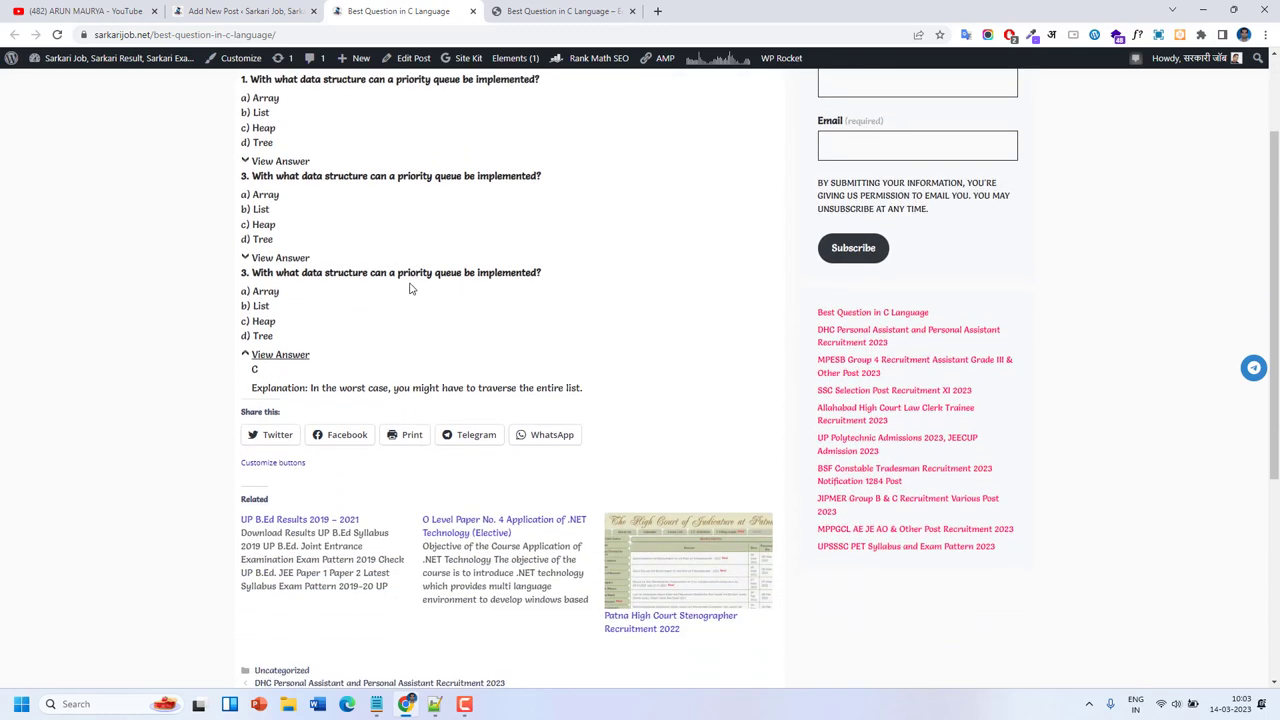
{"action": "left_click", "coordinate": [245, 11]}
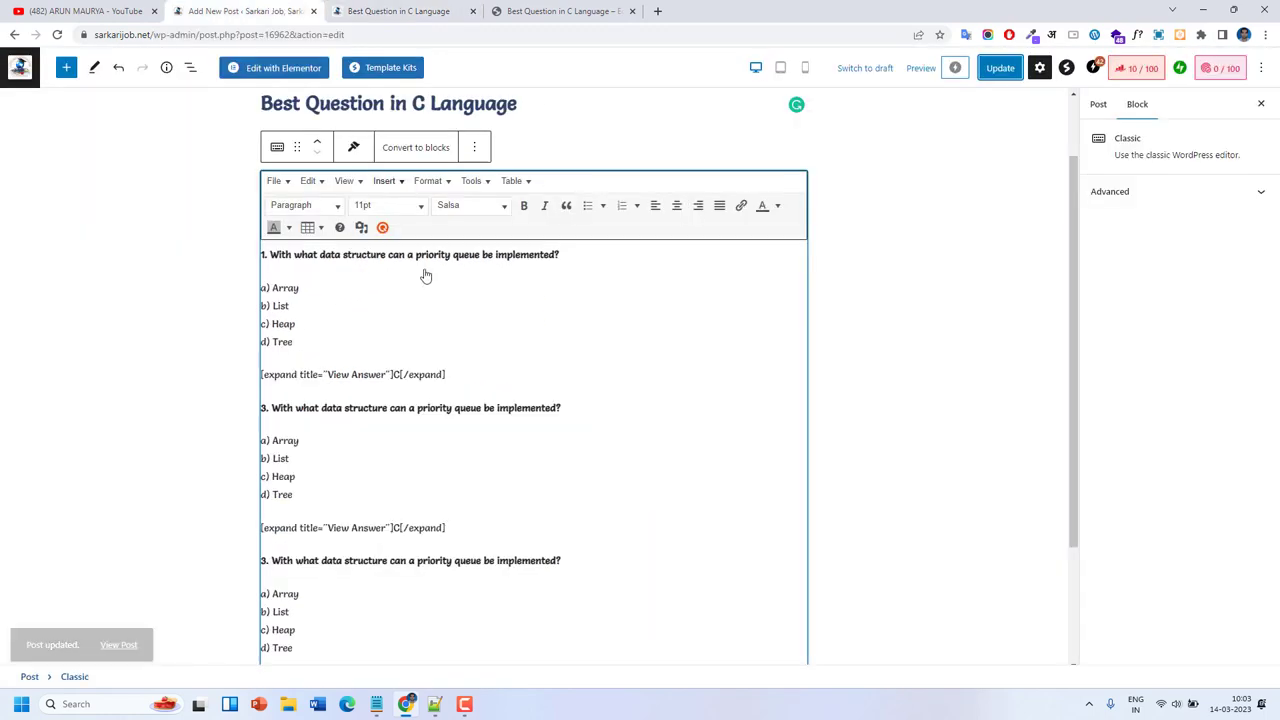
Test expanding and collapsing View Answer for each of the three questions on the live post, checking the last one's explanation.
{"action": "left_click", "coordinate": [428, 11]}
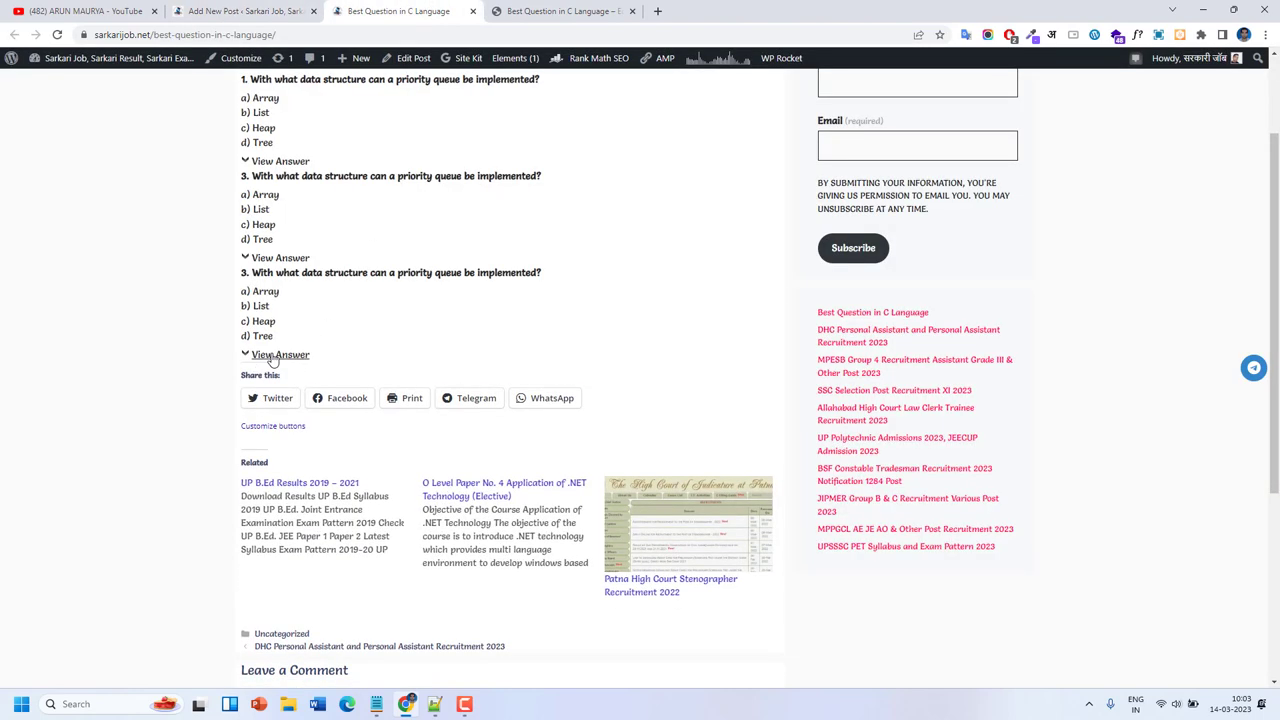
{"action": "left_click", "coordinate": [275, 355]}
{"action": "left_click_drag", "start_coordinate": [252, 395], "coordinate": [457, 409]}
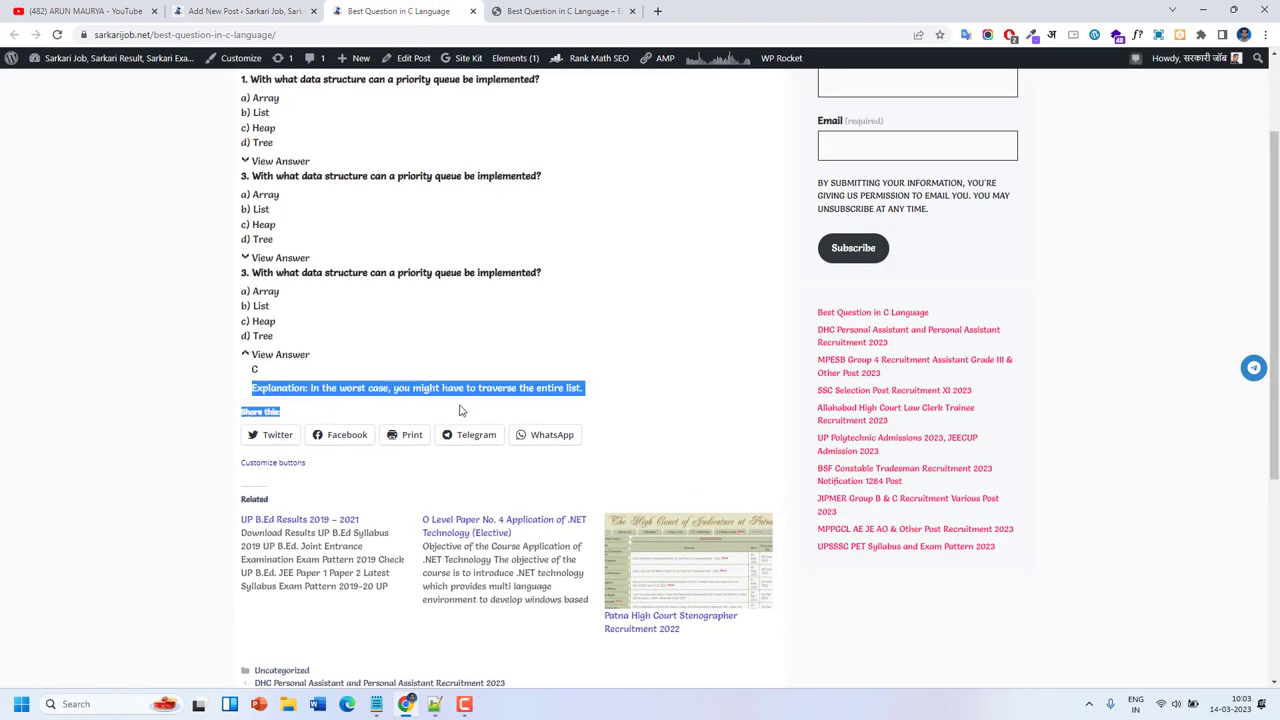
{"action": "left_click", "coordinate": [282, 376]}
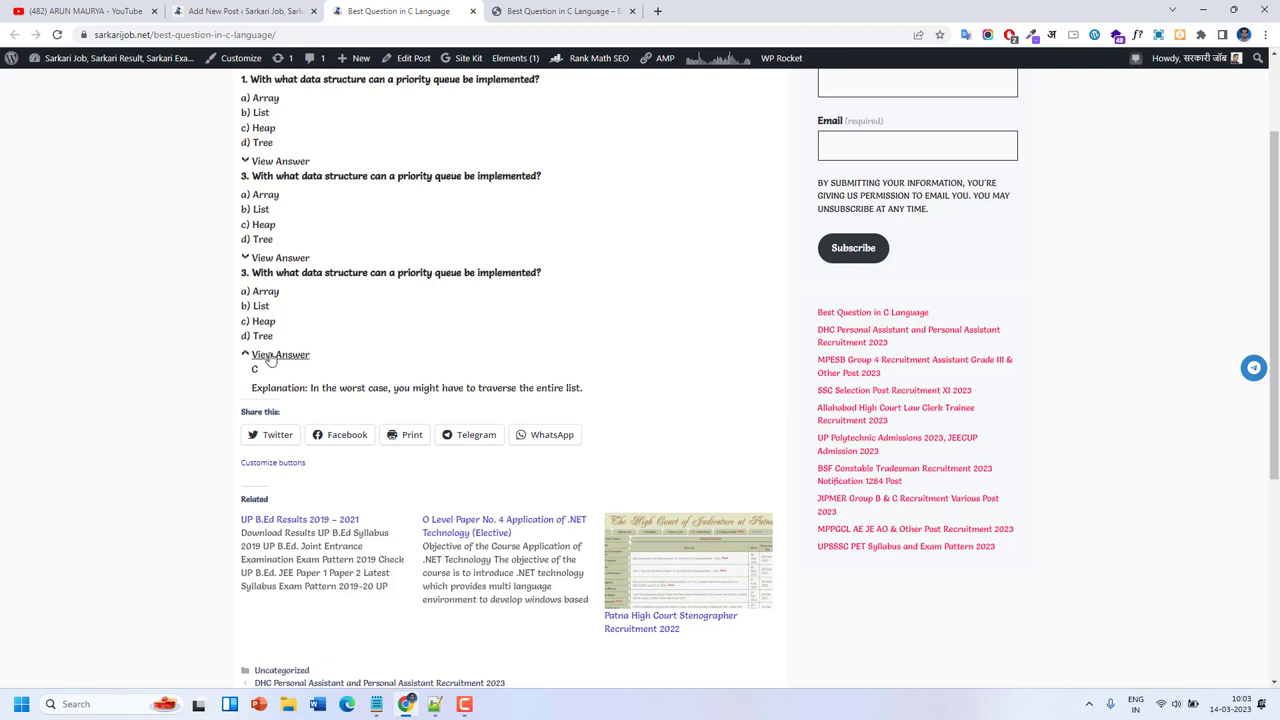
{"action": "left_click", "coordinate": [258, 358]}
{"action": "left_click", "coordinate": [256, 260]}
{"action": "left_click", "coordinate": [256, 260]}
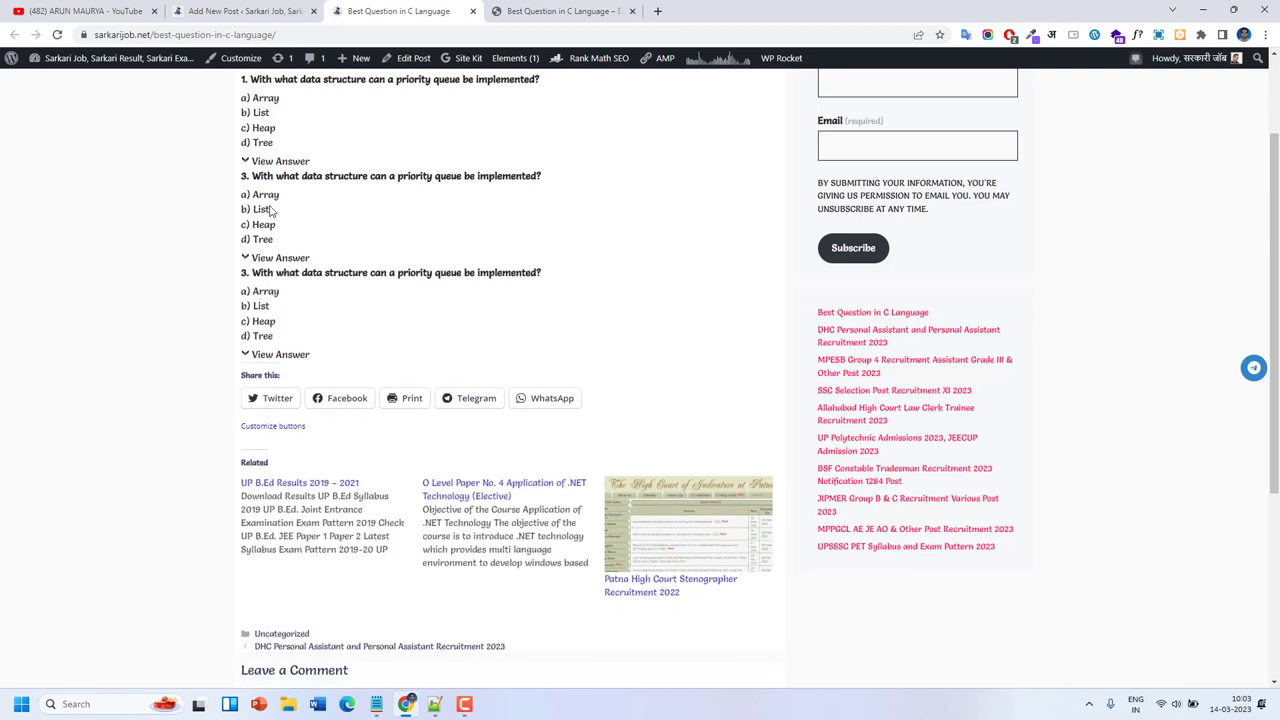
{"action": "left_click", "coordinate": [262, 163]}
{"action": "scroll", "coordinate": [276, 205], "scroll_direction": "up", "scroll_amount": 2}
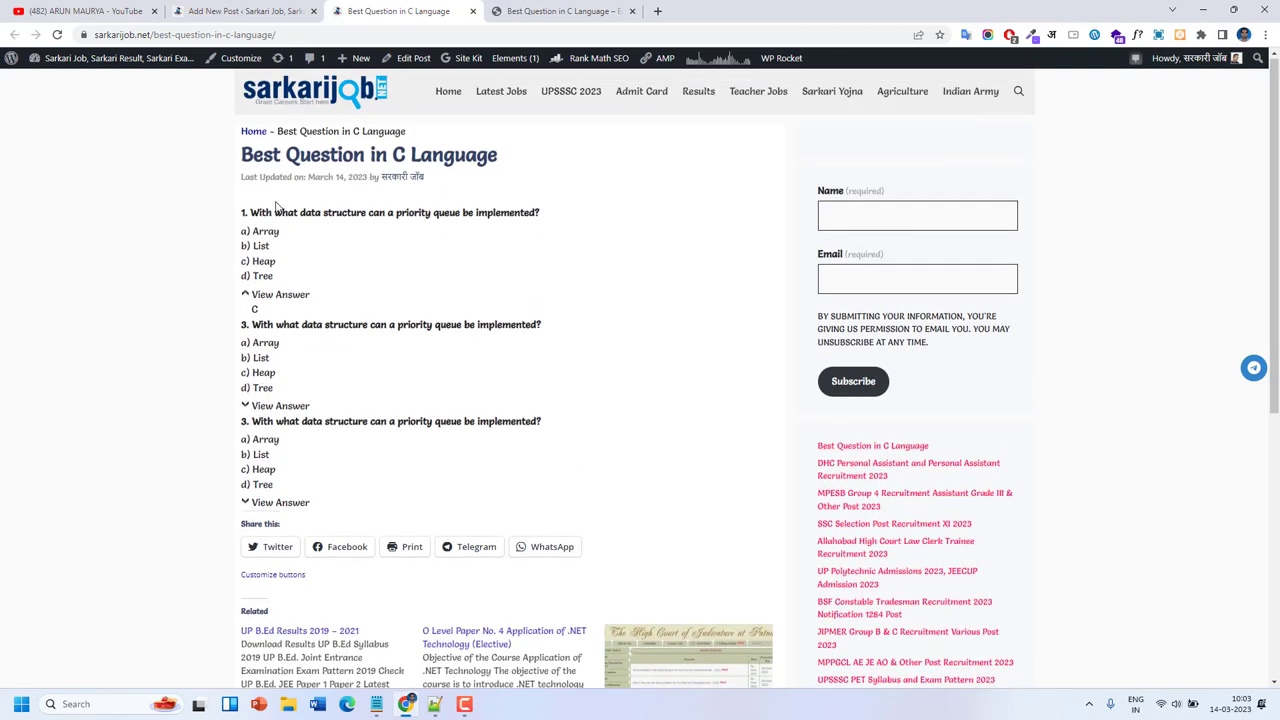
{"action": "left_click", "coordinate": [268, 295]}
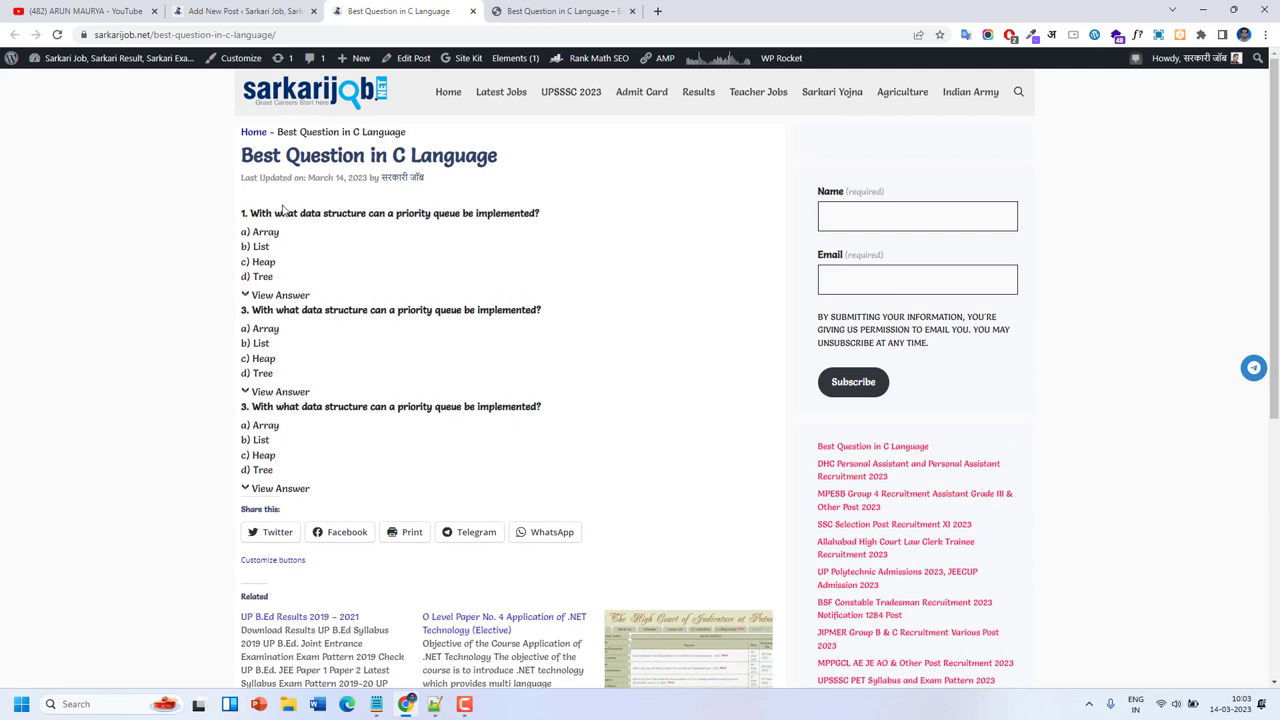
Open the theme customizer in a new tab and inspect the live post's View Answer elements and their classes in the browser's developer tools.
{"action": "right_click", "coordinate": [234, 57]}
{"action": "left_click", "coordinate": [265, 69]}
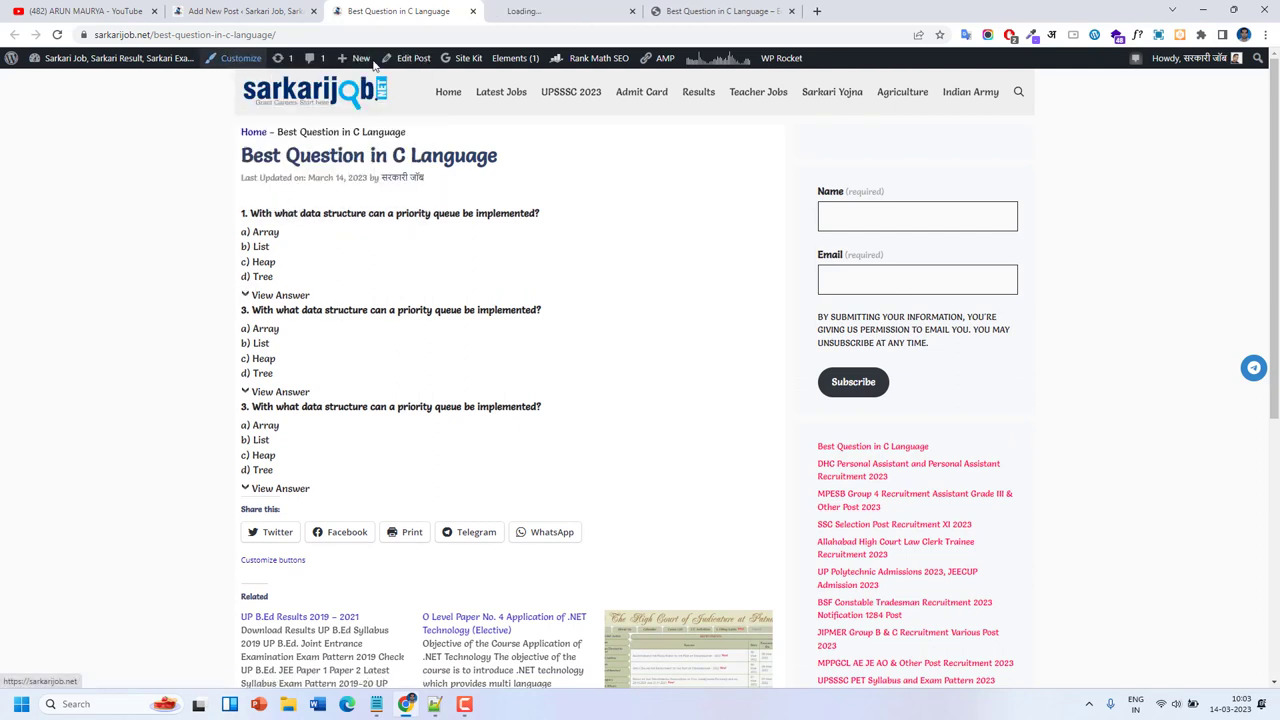
{"action": "right_click", "coordinate": [265, 298]}
{"action": "left_click", "coordinate": [337, 572]}
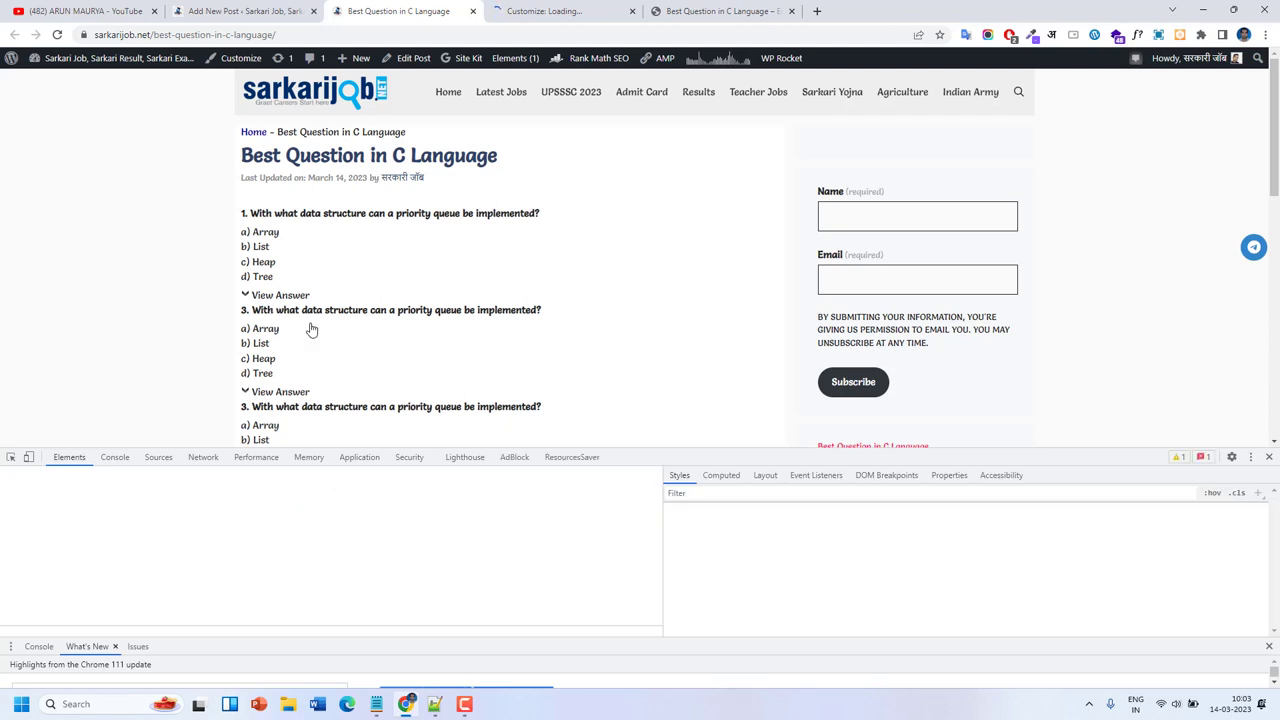
{"action": "left_click_drag", "start_coordinate": [405, 447], "coordinate": [403, 412]}
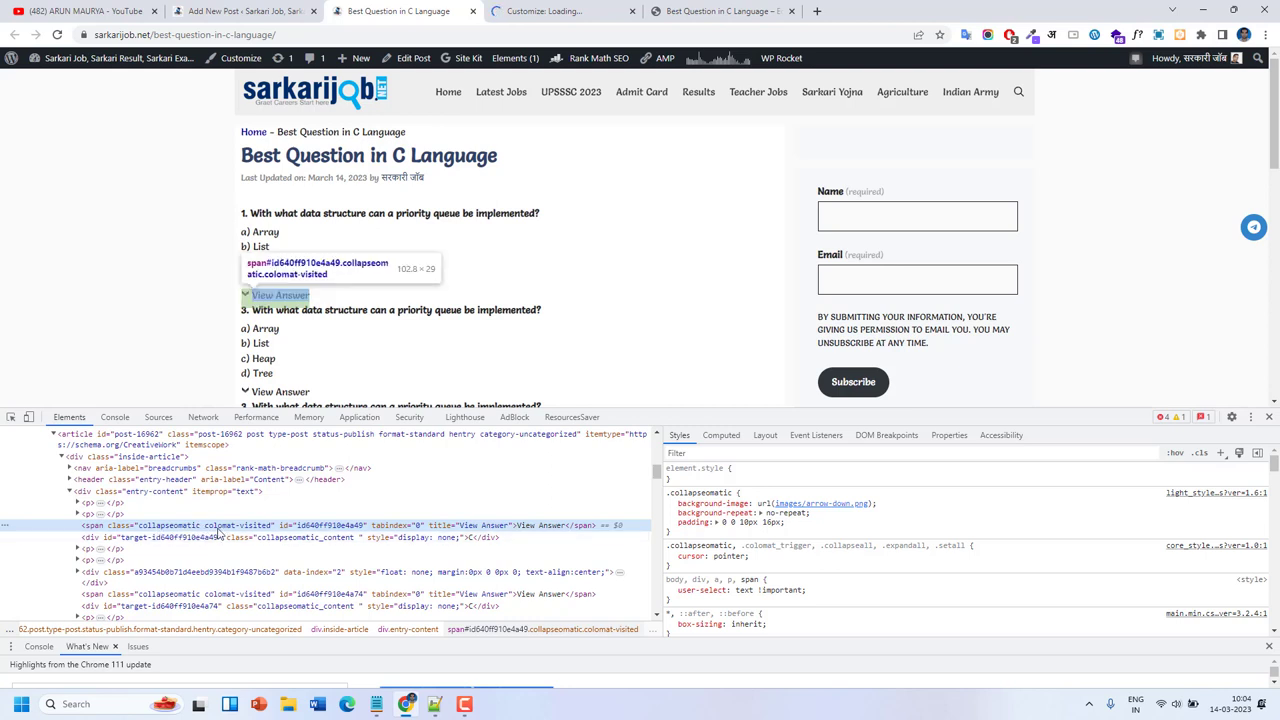
{"action": "scroll", "coordinate": [219, 531], "scroll_direction": "down", "scroll_amount": 3}
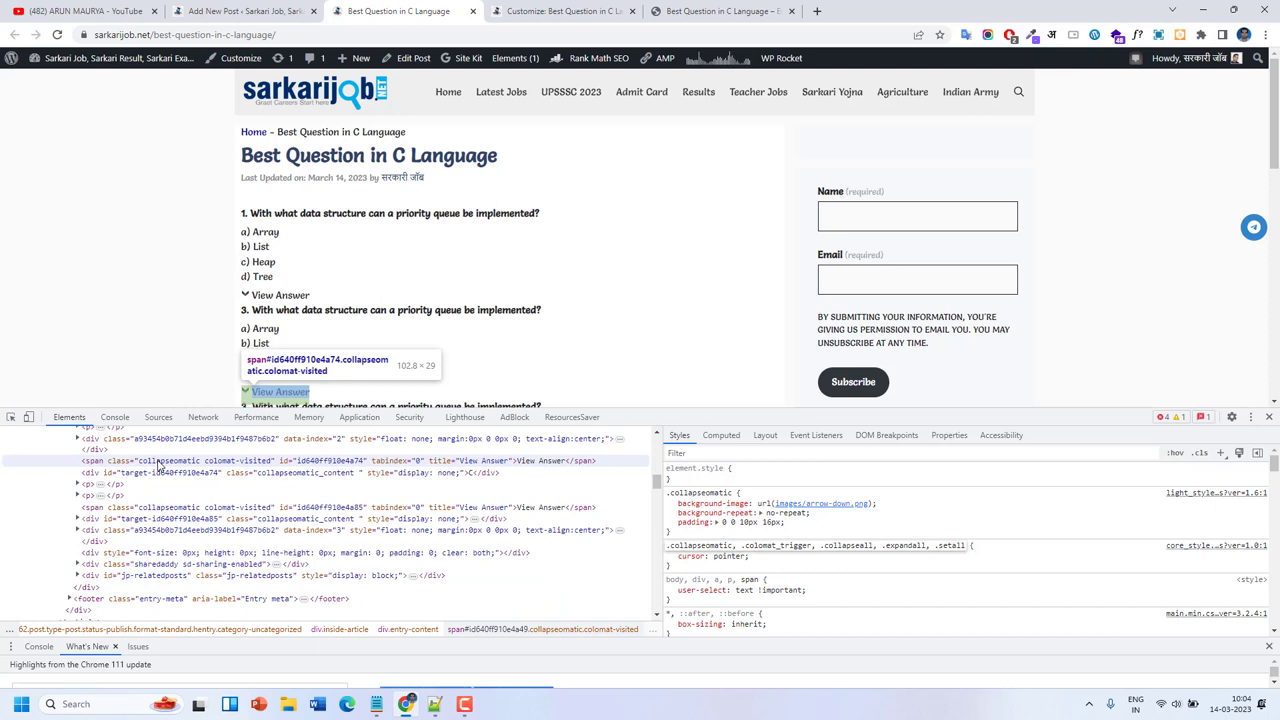